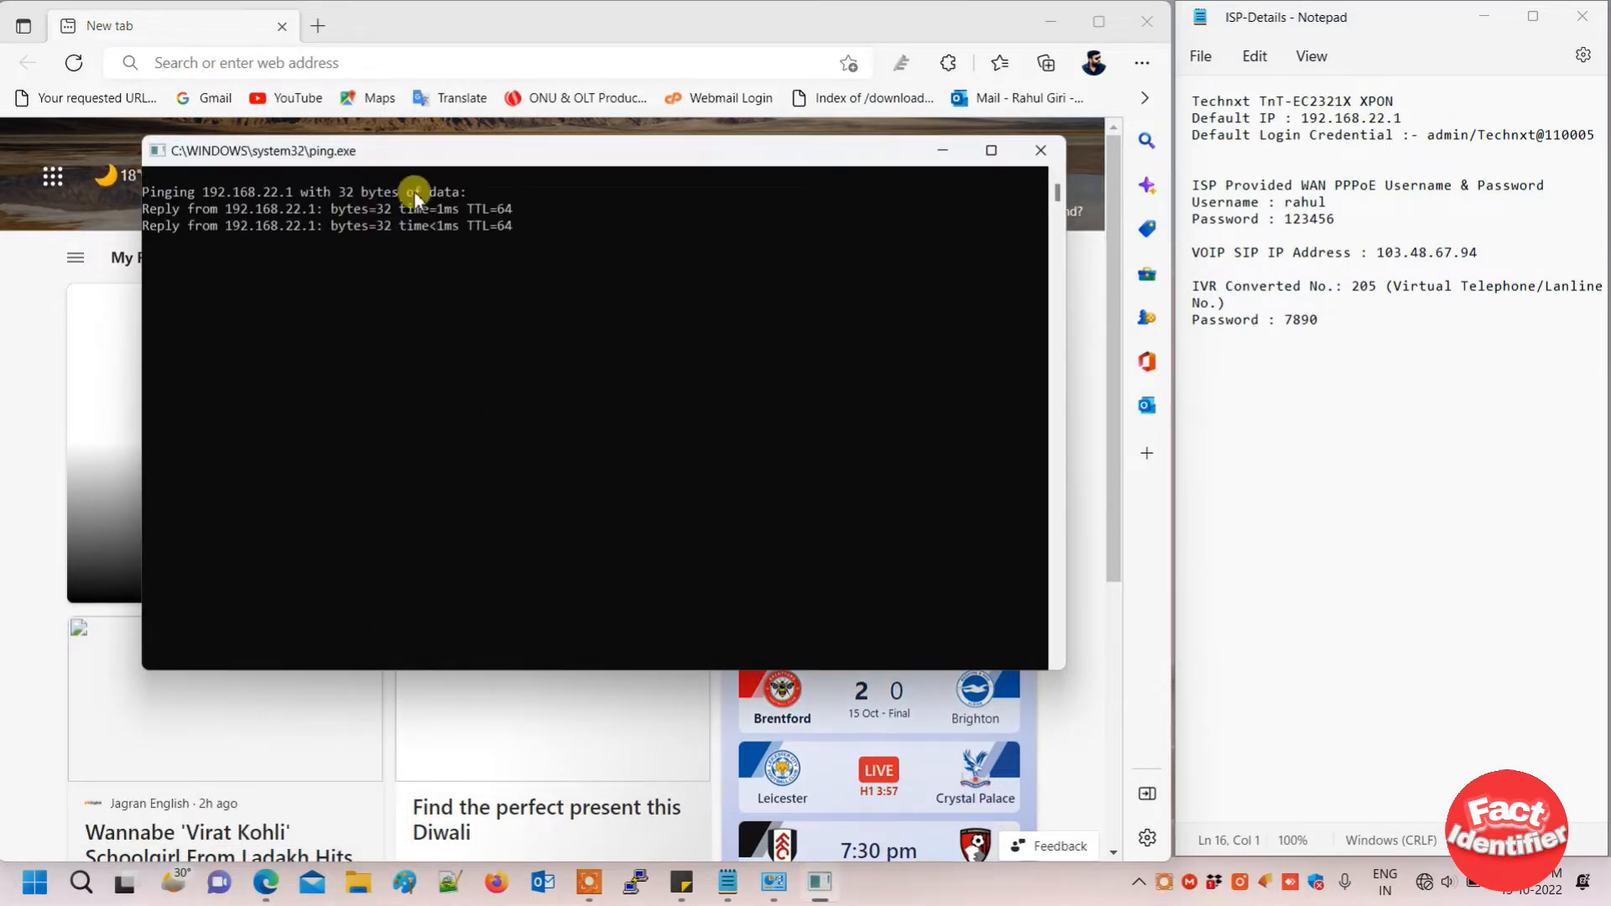
# - Load the router's page at 192.168.22.1 in the Edge browser
pyautogui.click(943, 152)
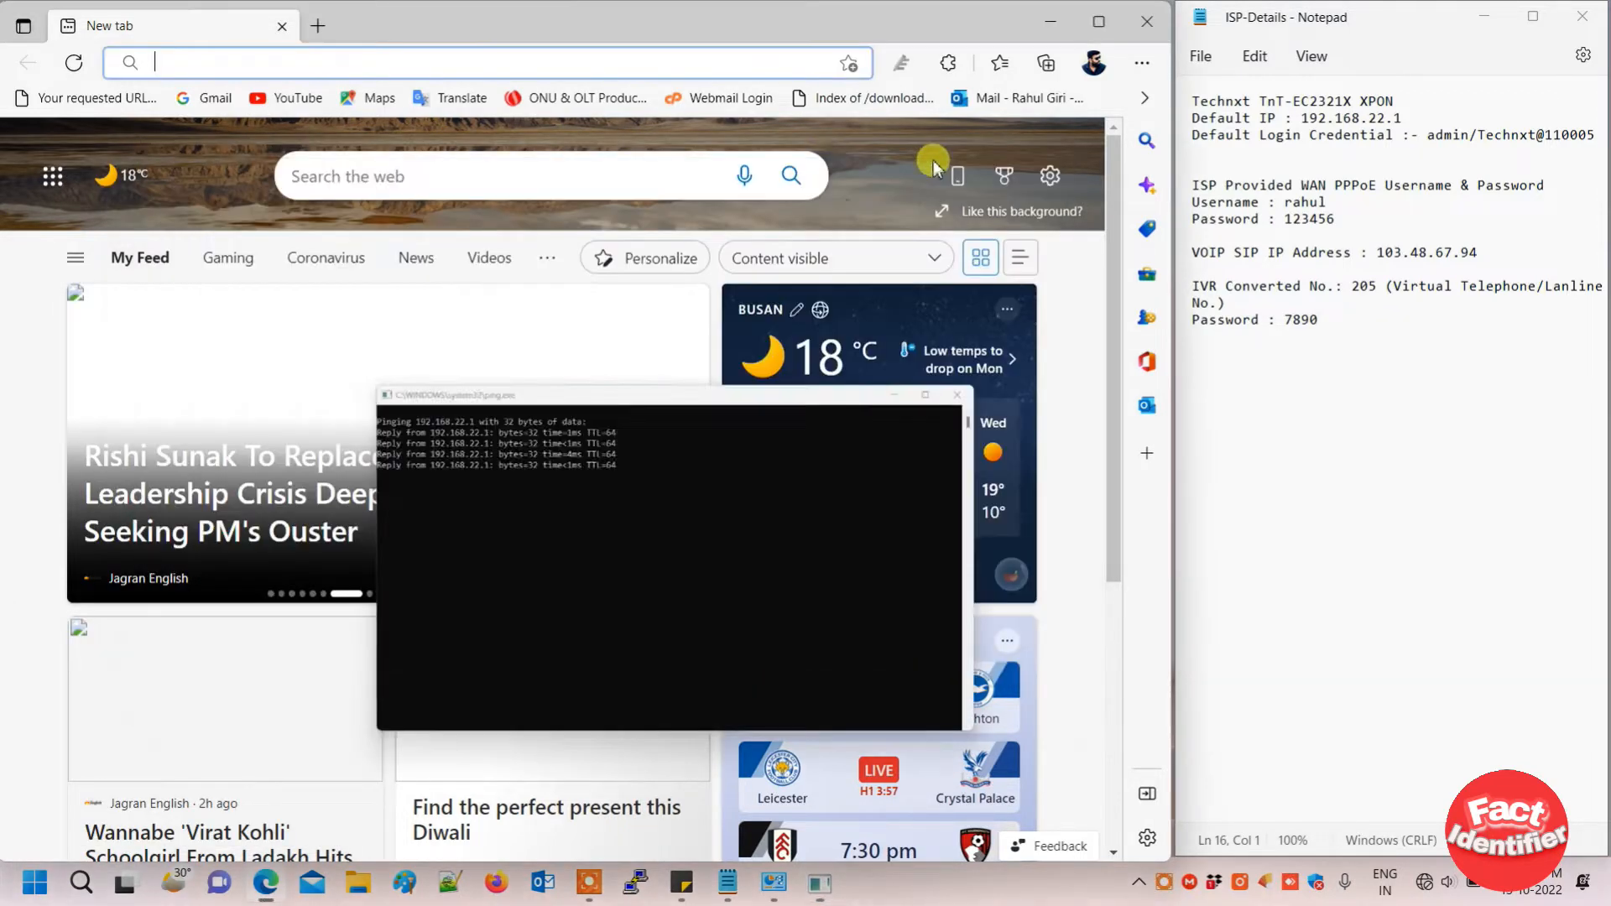
pyautogui.write('192.168.')
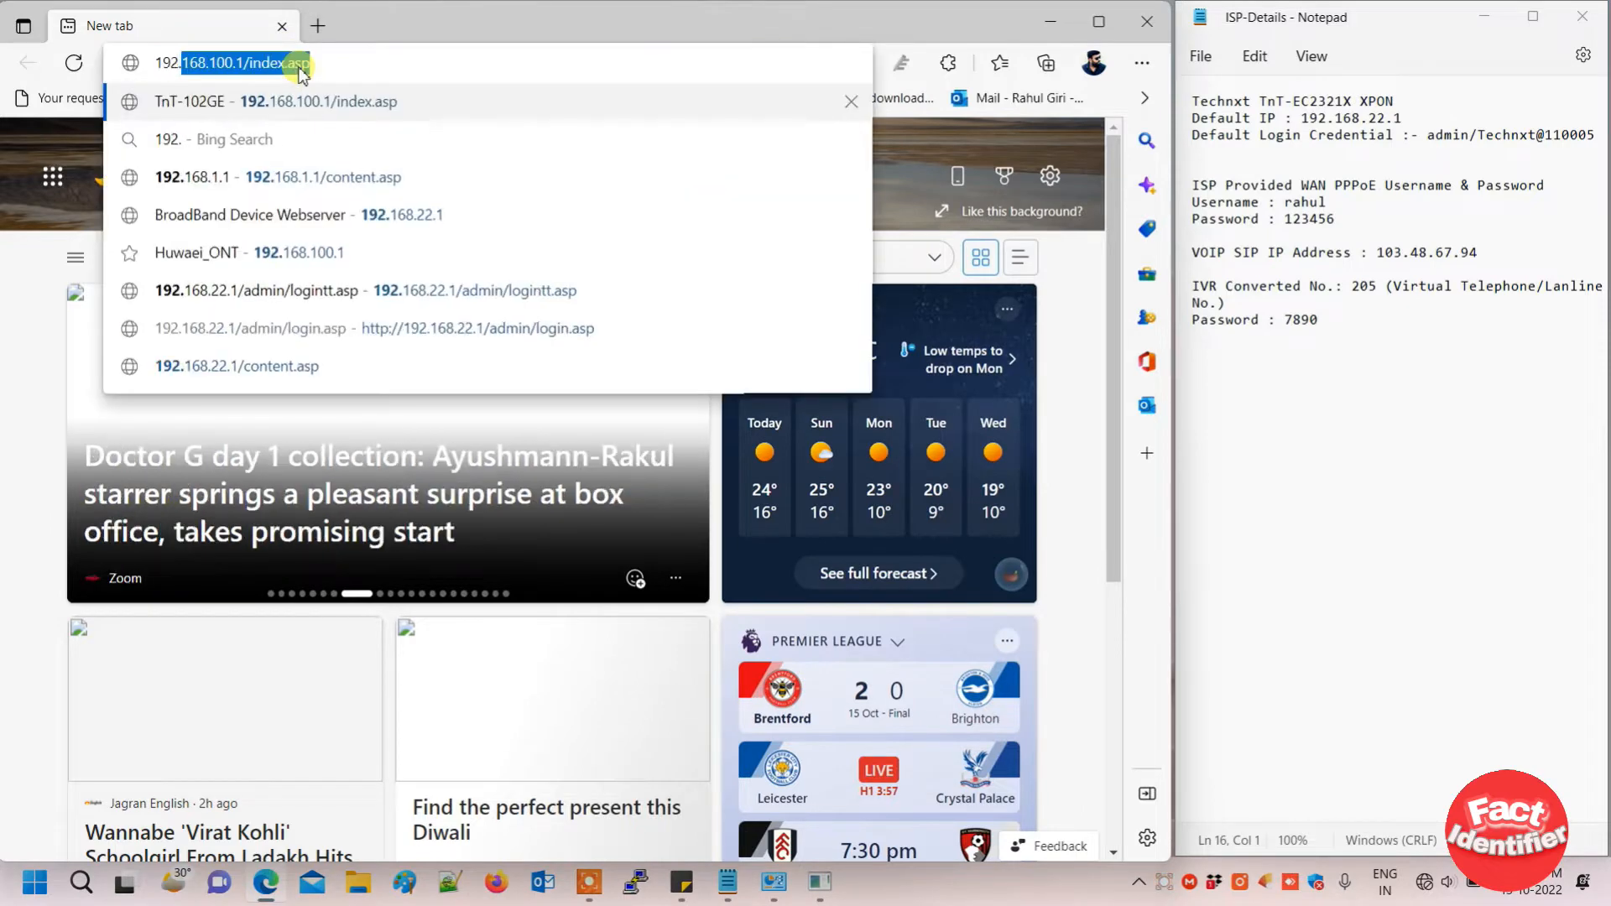
pyautogui.write('22.1')
pyautogui.press('Return')
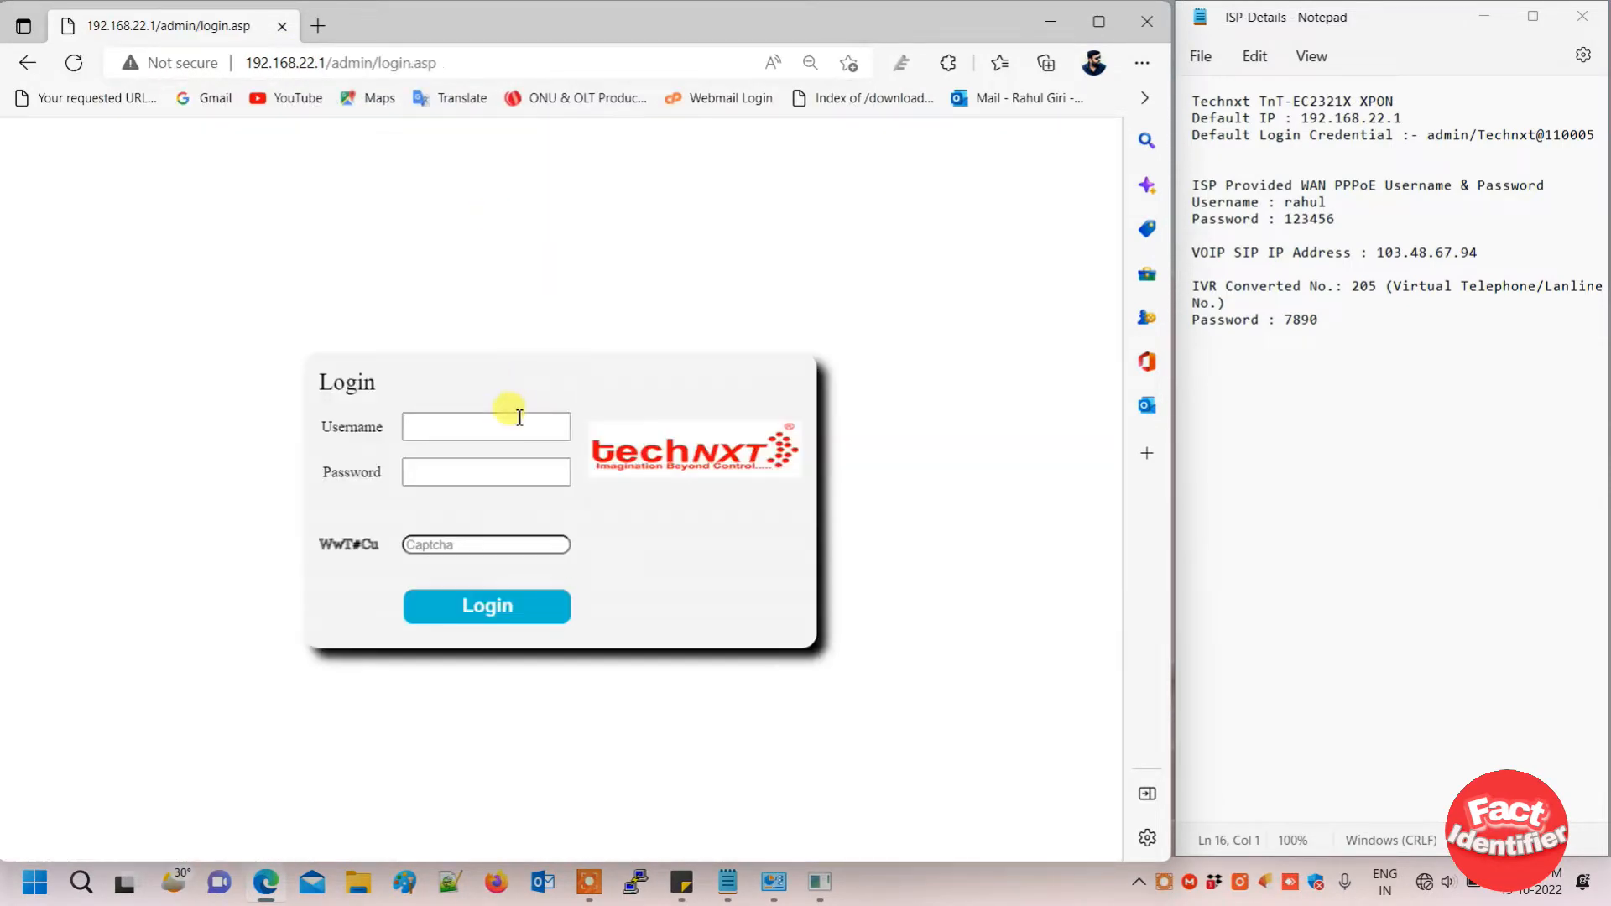
# - Fill in the default username, the password copied from the notes, and the captcha
pyautogui.click(512, 426)
pyautogui.write('admin')
pyautogui.press('Tab')
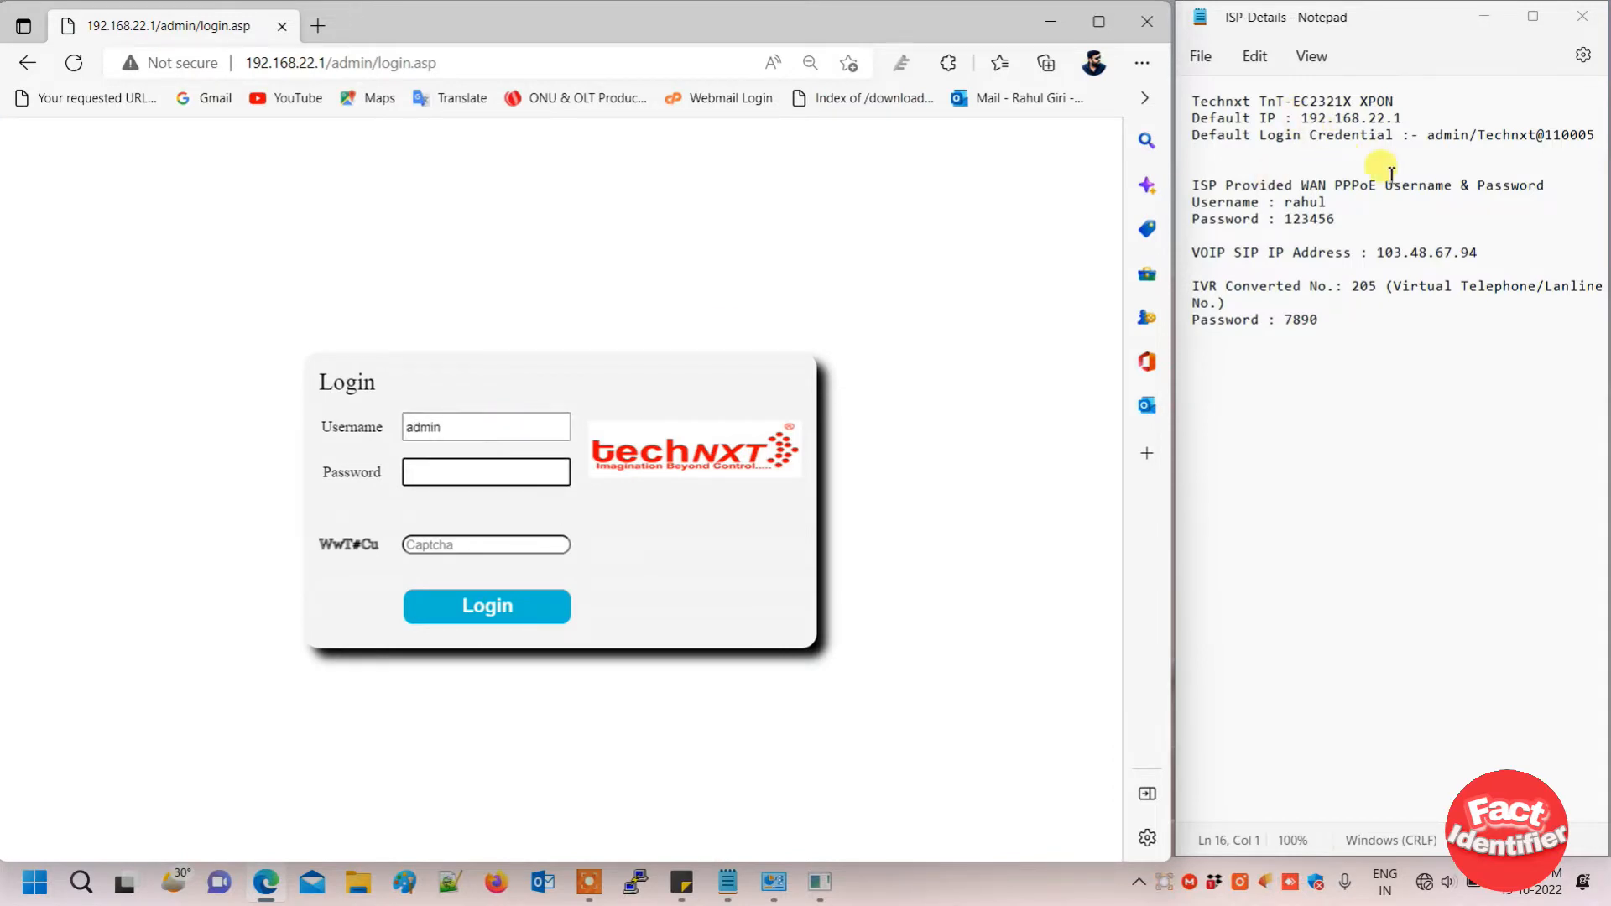
pyautogui.click(1478, 136)
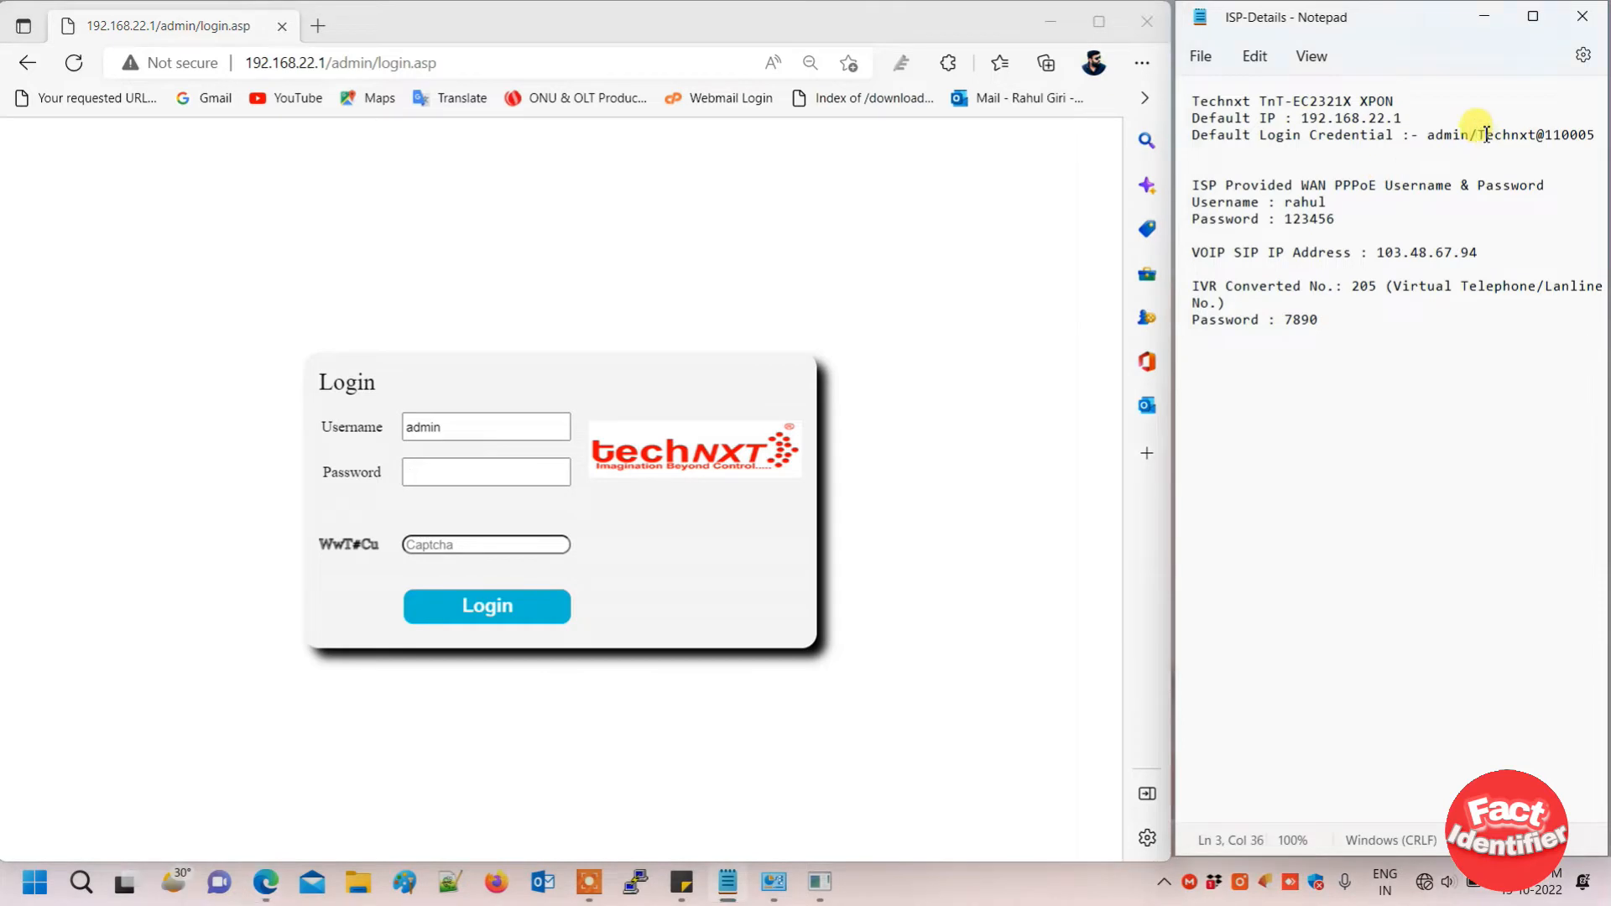
pyautogui.moveTo(1479, 136); pyautogui.dragTo(1604, 136)
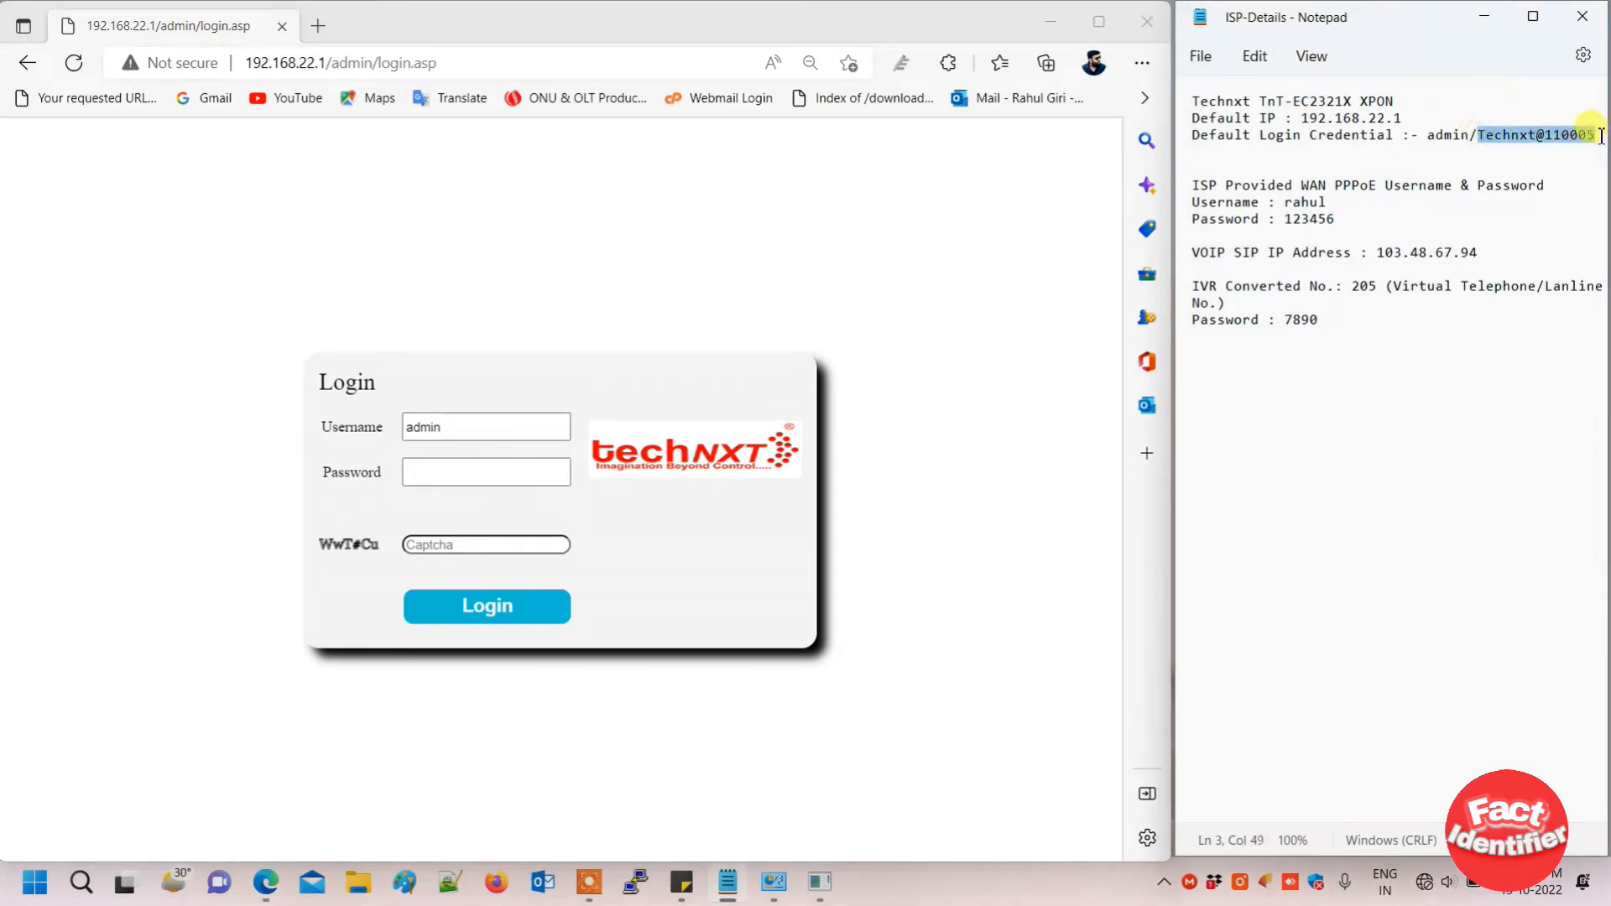
pyautogui.click(489, 472)
pyautogui.hotkey('ctrl', 'v')
pyautogui.press('Tab')
pyautogui.write('W')
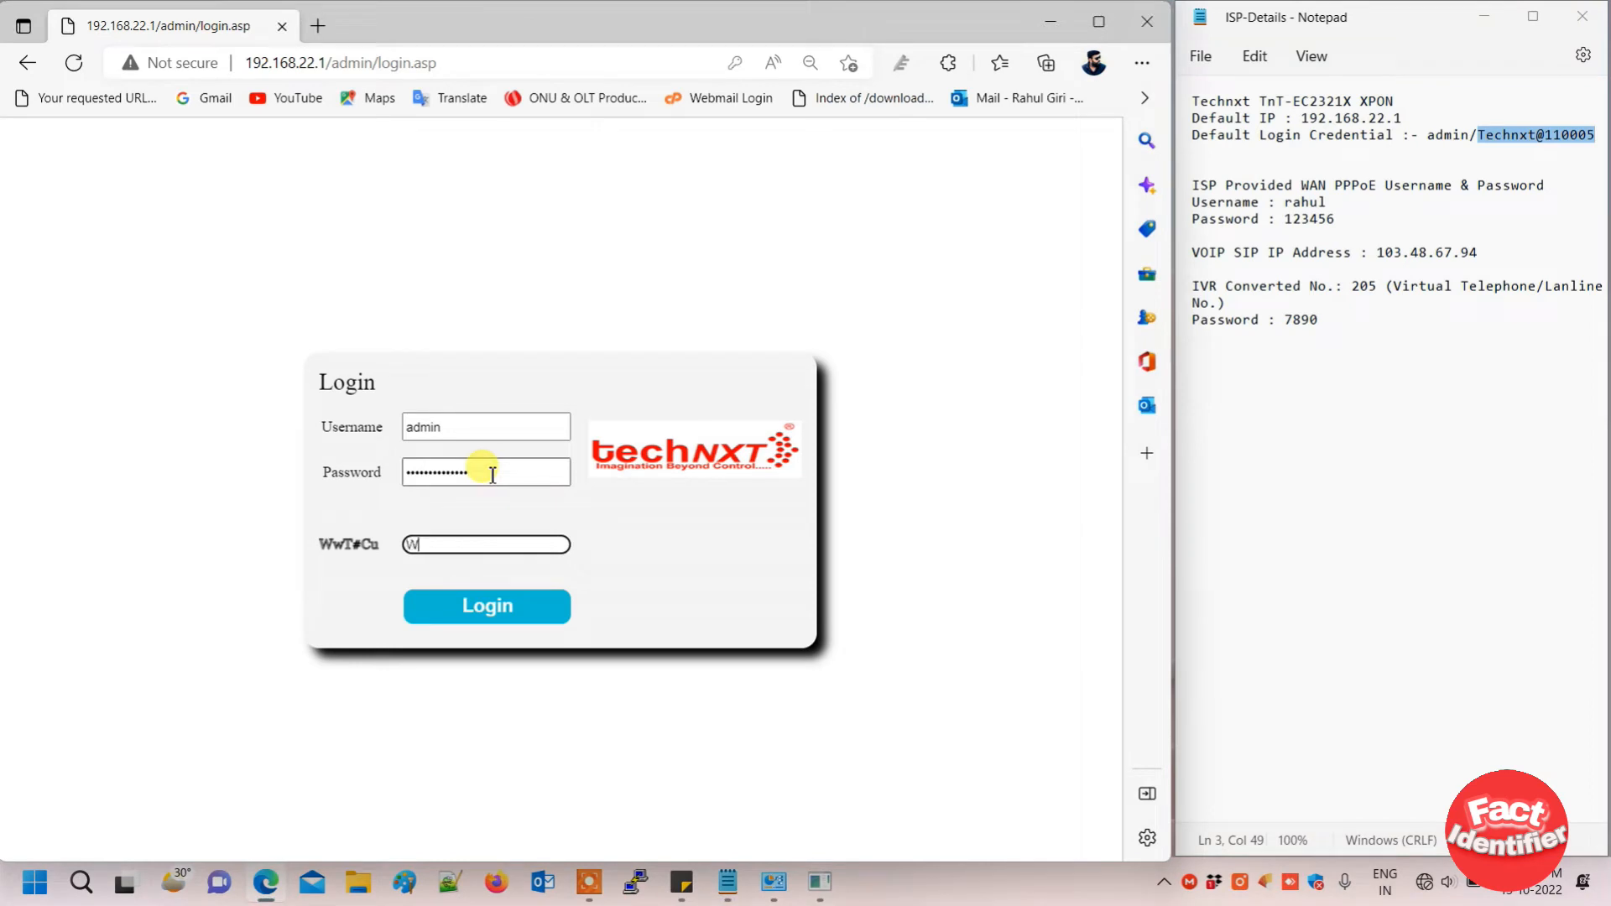
pyautogui.write('wT#Cu')
# - Log in, replace the old default password with a new confirmed one, and acknowledge success
pyautogui.click(500, 608)
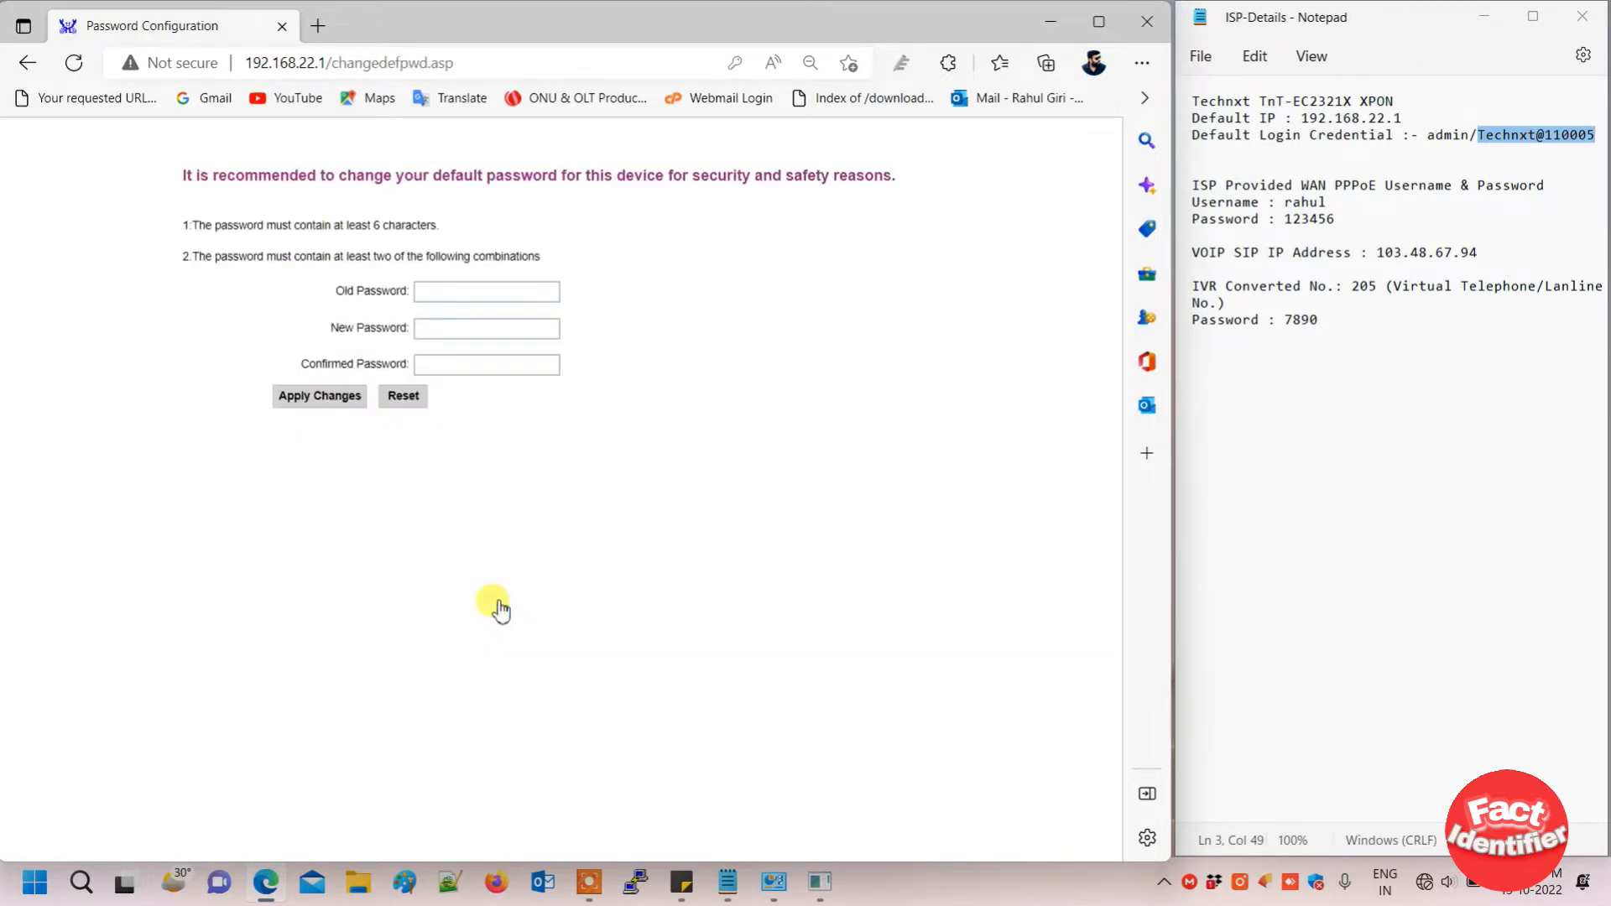
pyautogui.click(485, 292)
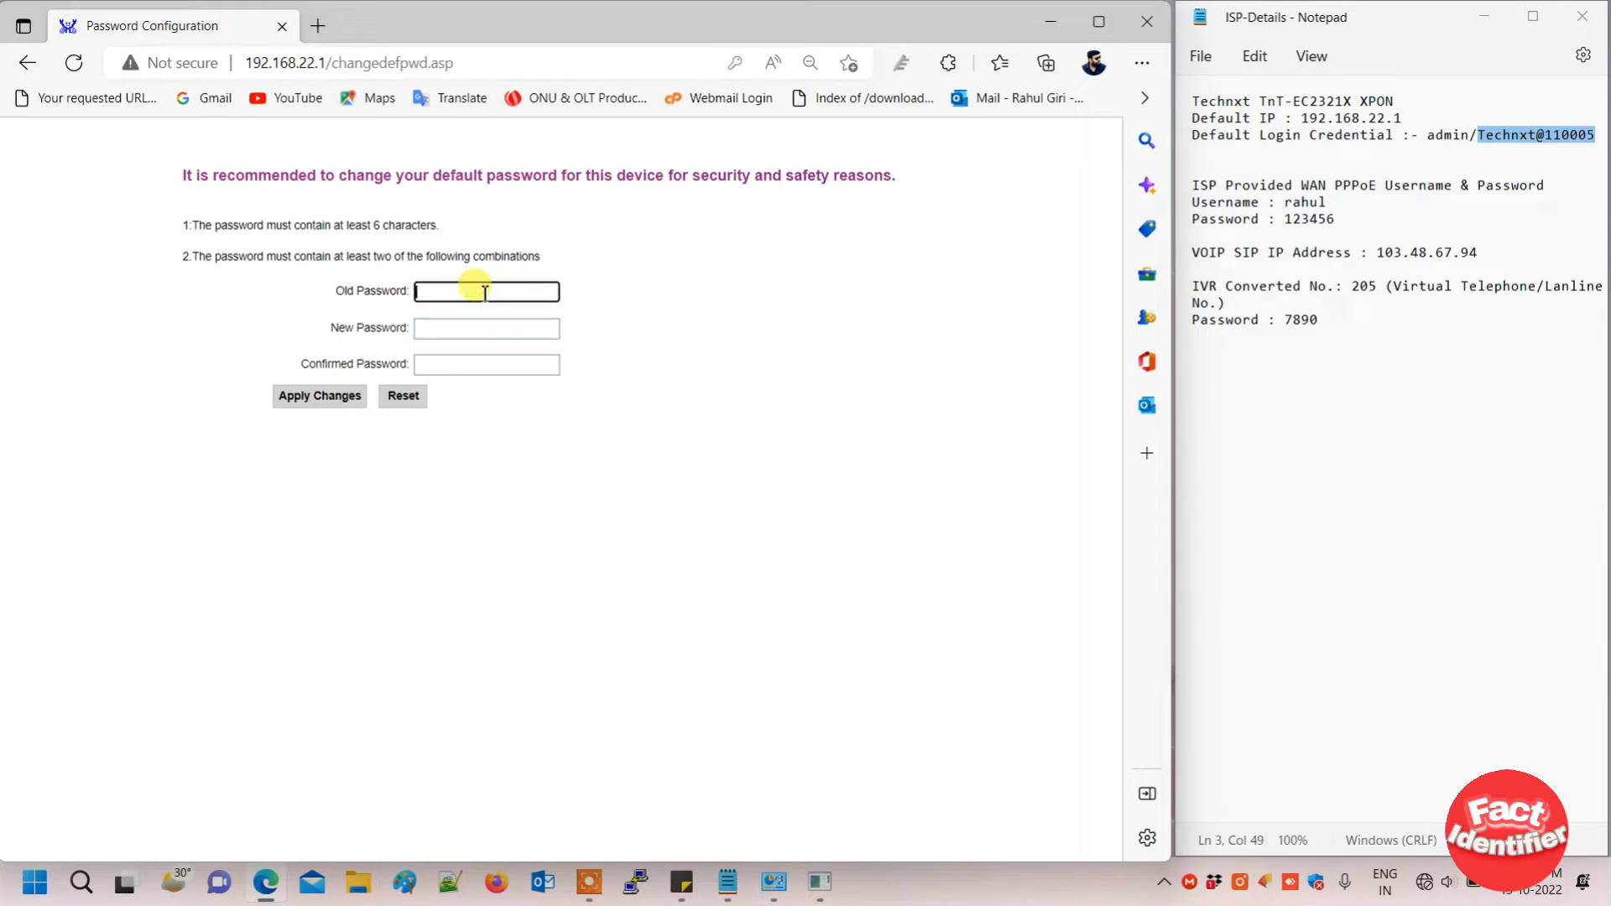
pyautogui.hotkey('ctrl', 'v')
pyautogui.click(479, 328)
pyautogui.write('admin123')
pyautogui.press('Tab')
pyautogui.write('admin123')
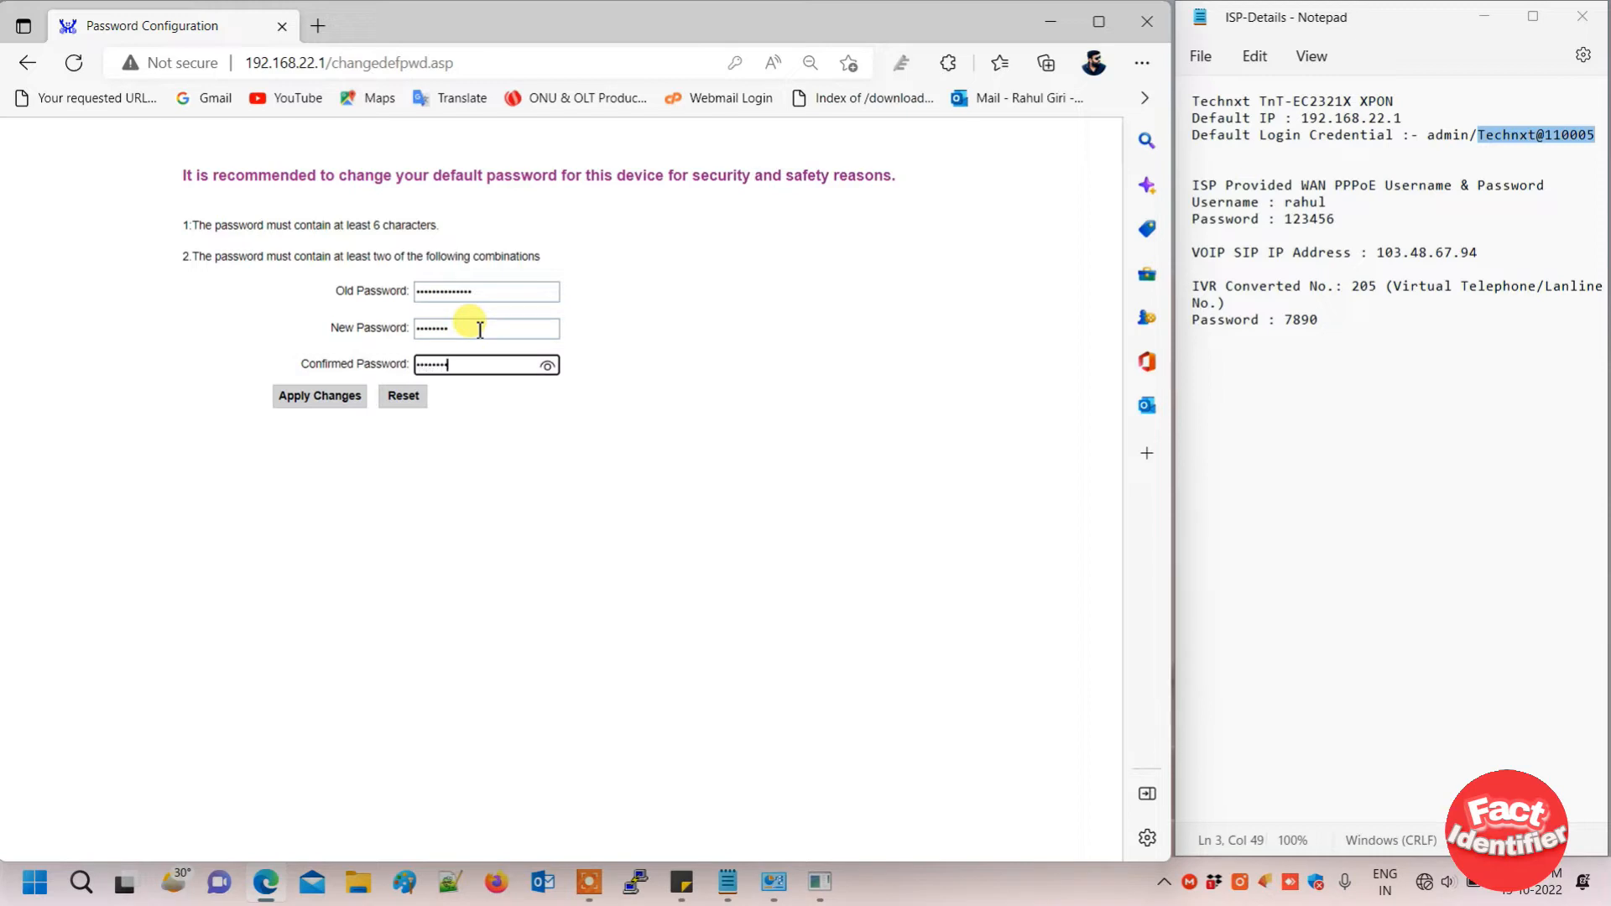
pyautogui.click(324, 398)
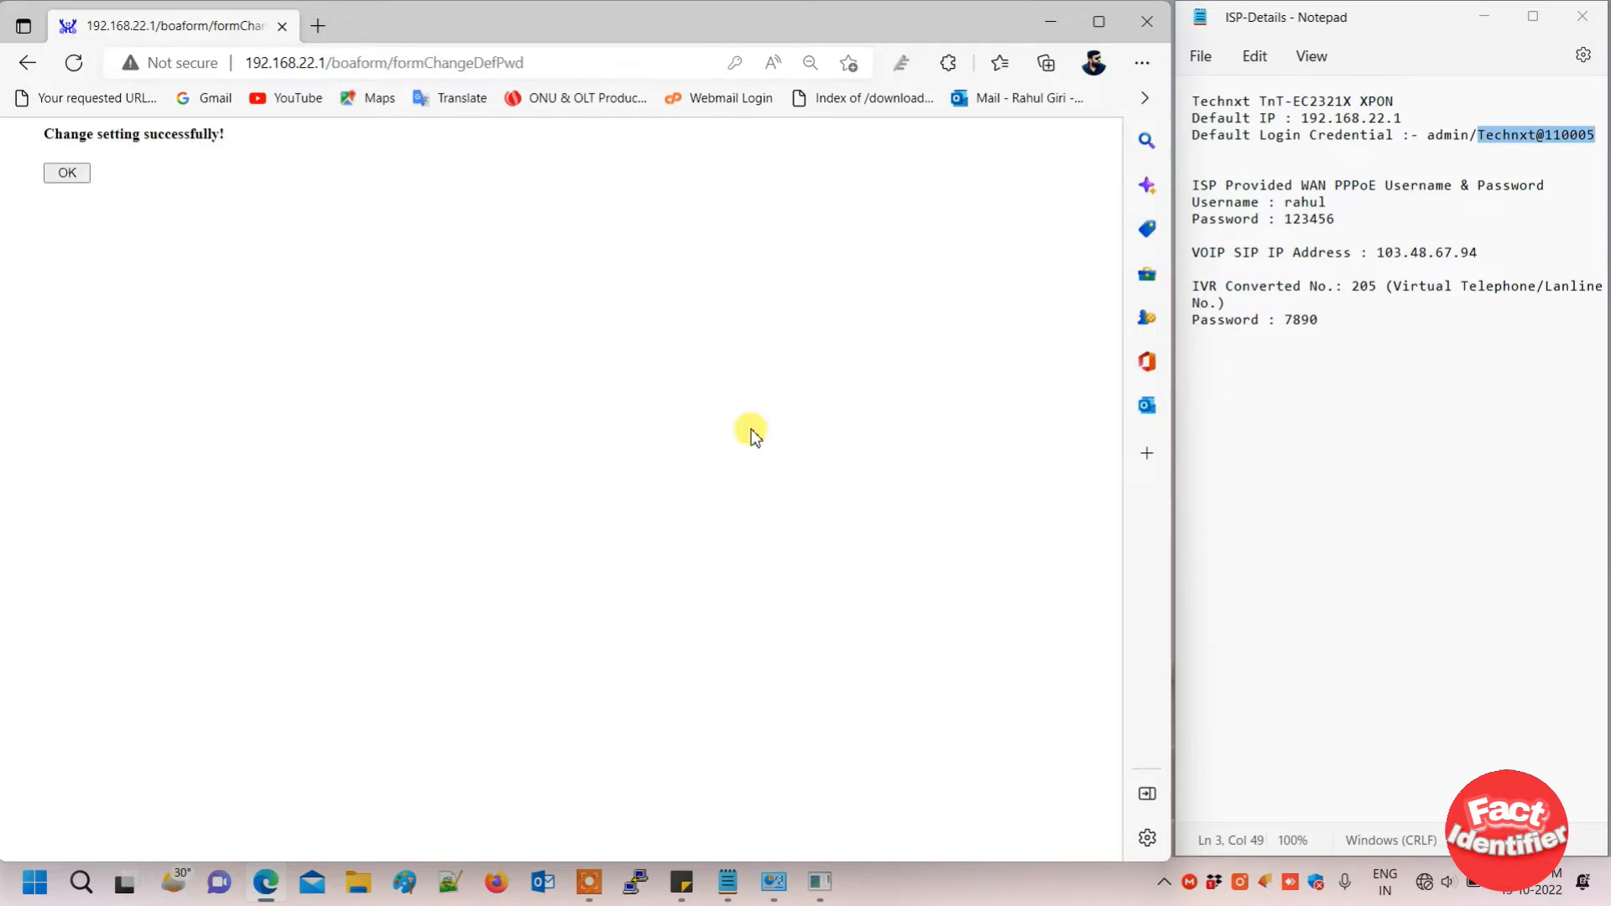
pyautogui.click(77, 173)
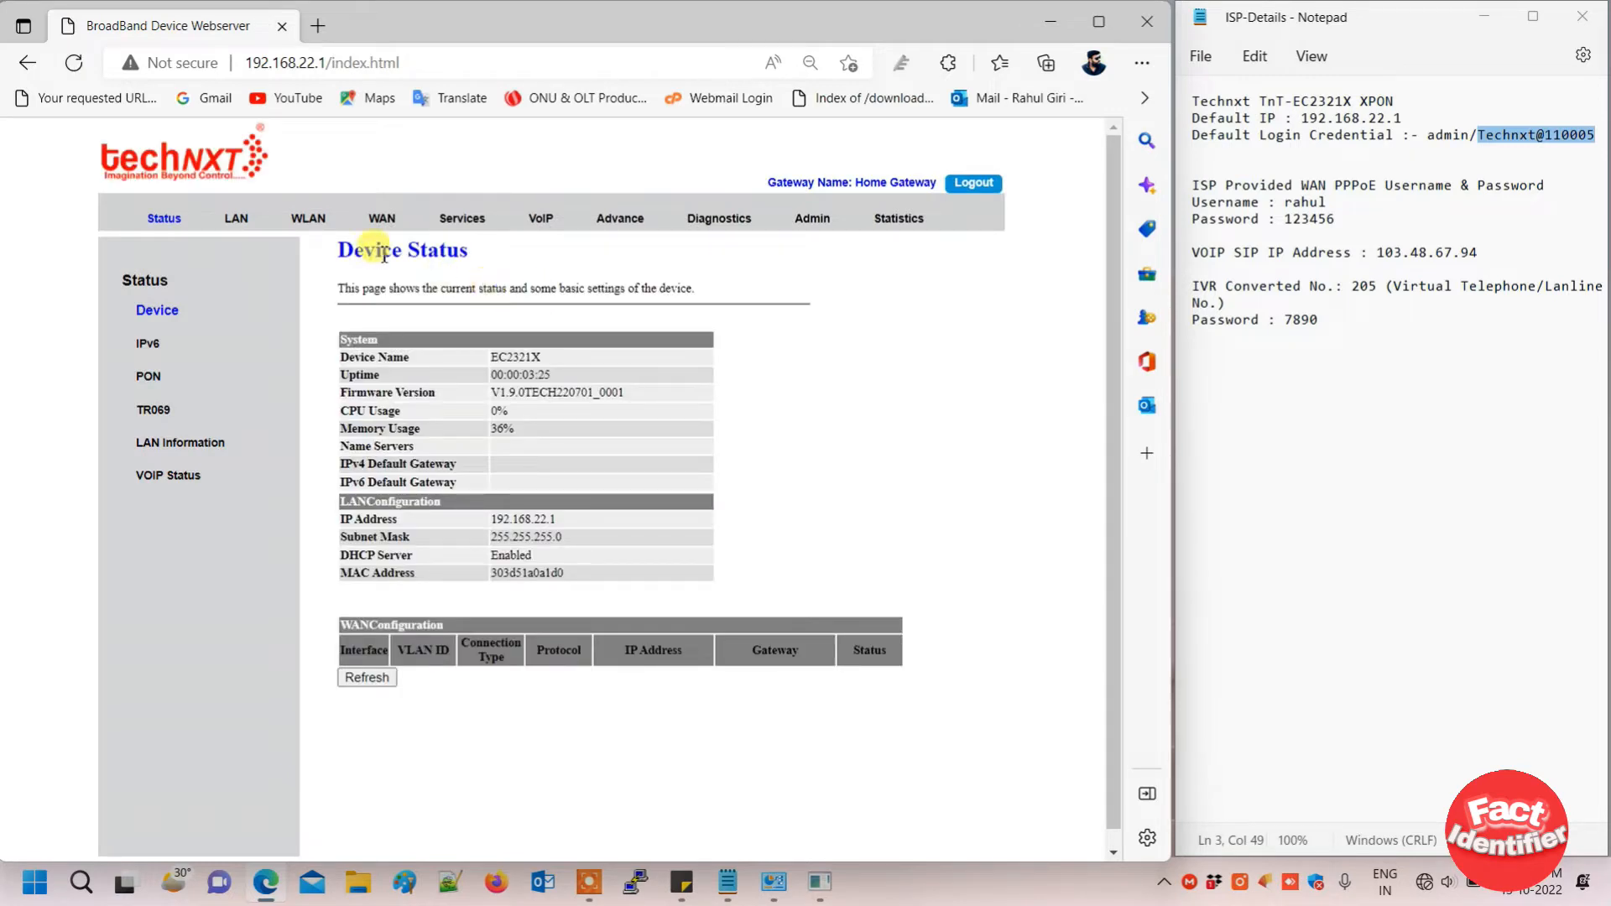
# - On the WAN page, set the new link to PPPoE channel mode with INTERNET connection type
pyautogui.click(381, 220)
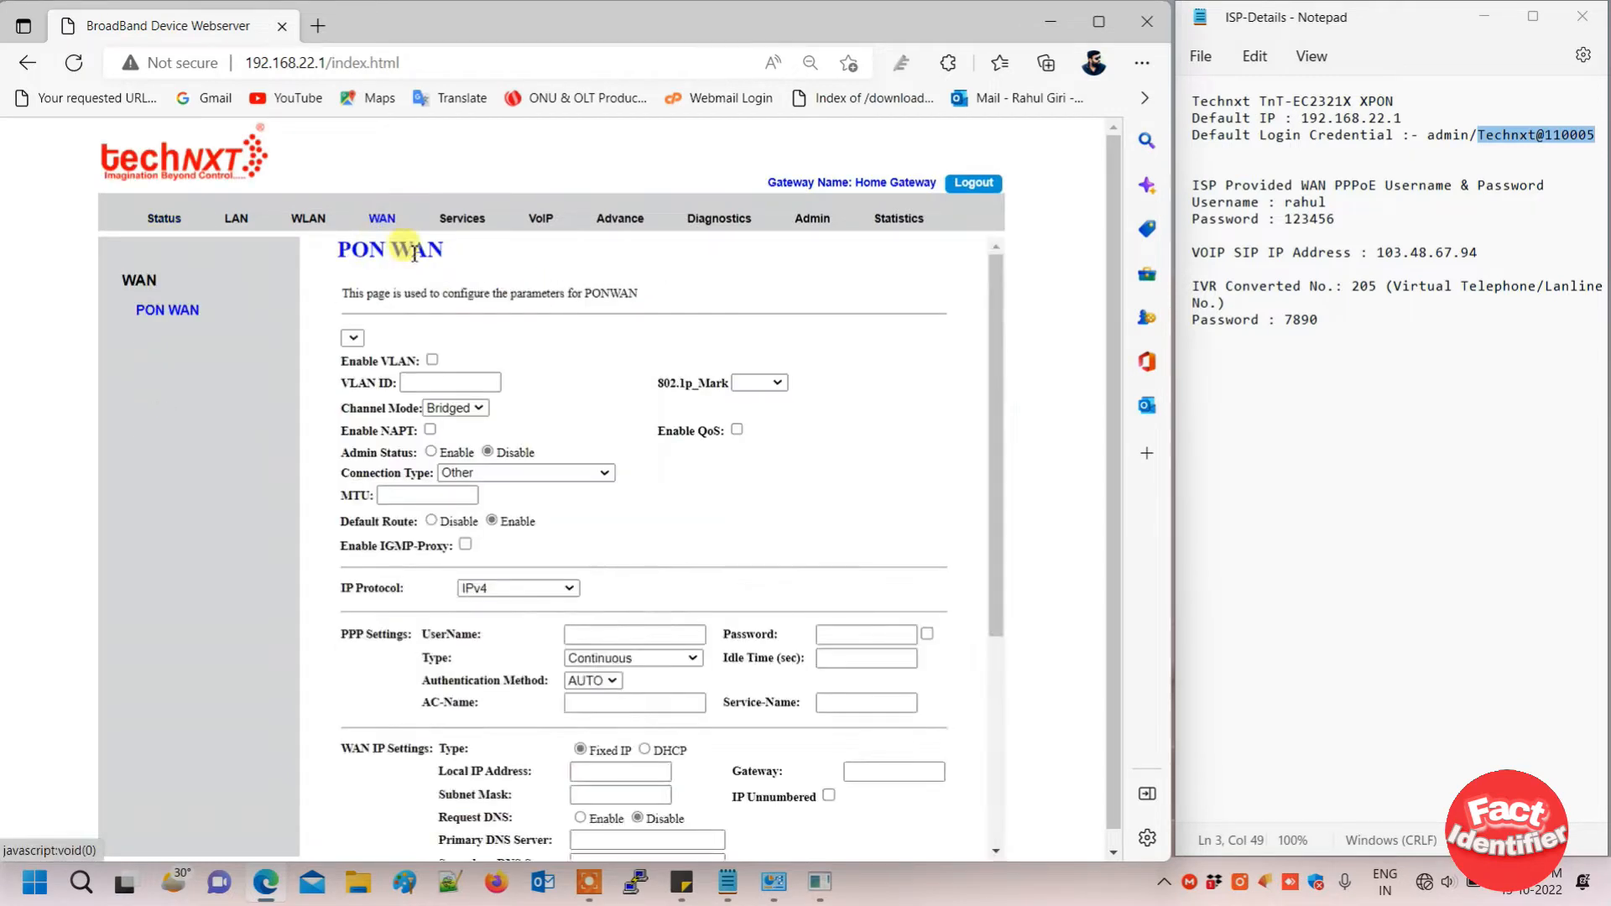
pyautogui.click(400, 339)
pyautogui.click(402, 340)
pyautogui.click(460, 409)
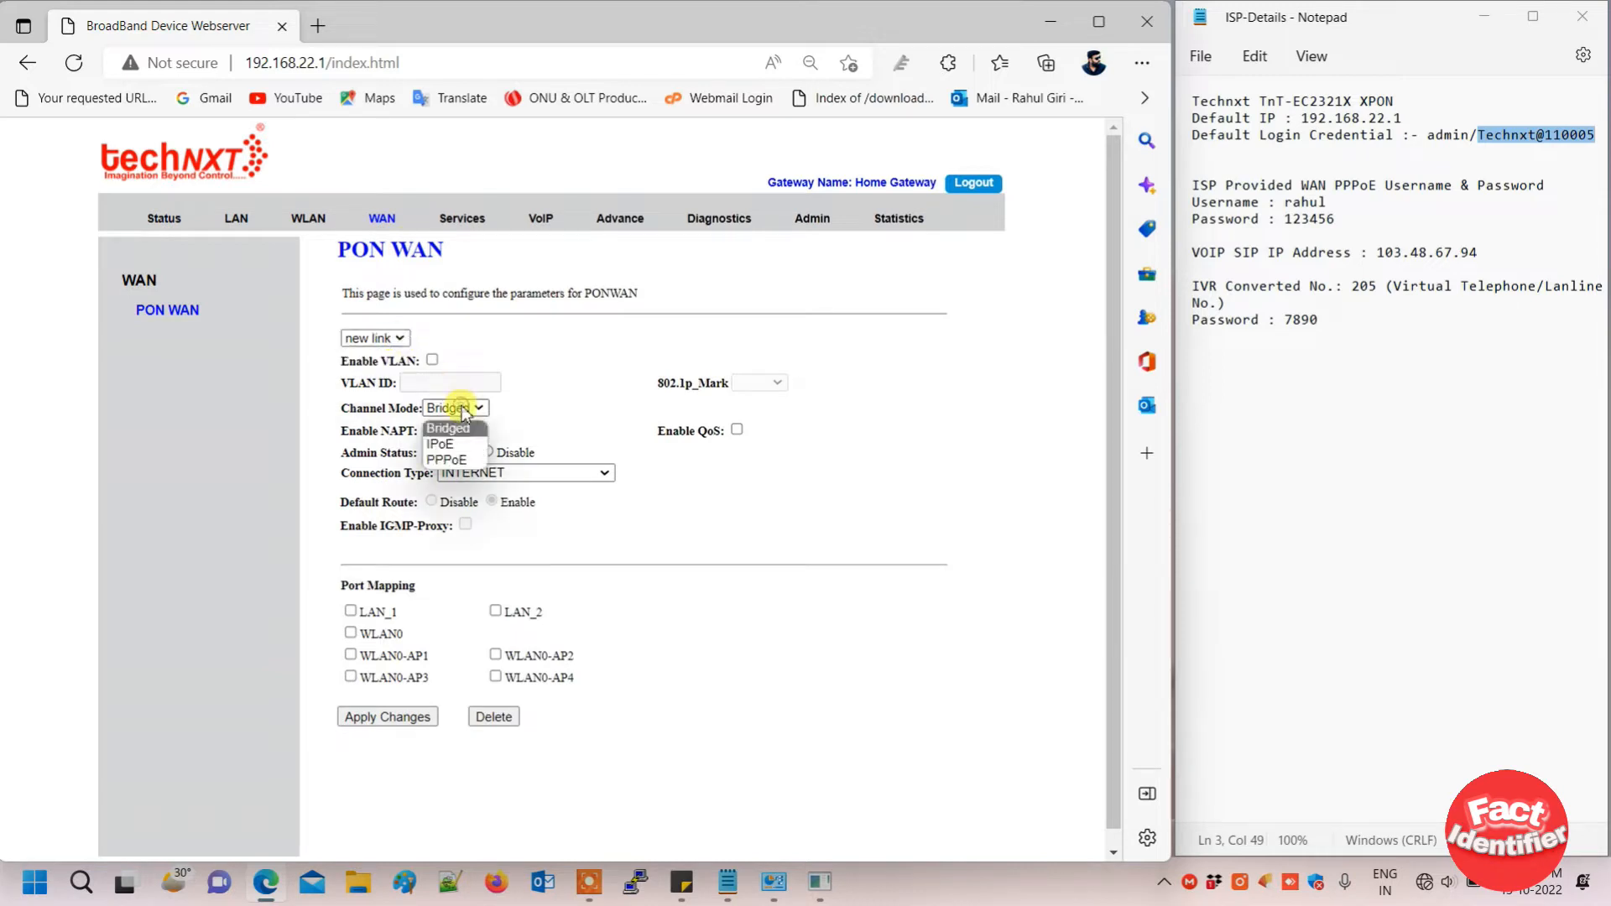
pyautogui.click(449, 460)
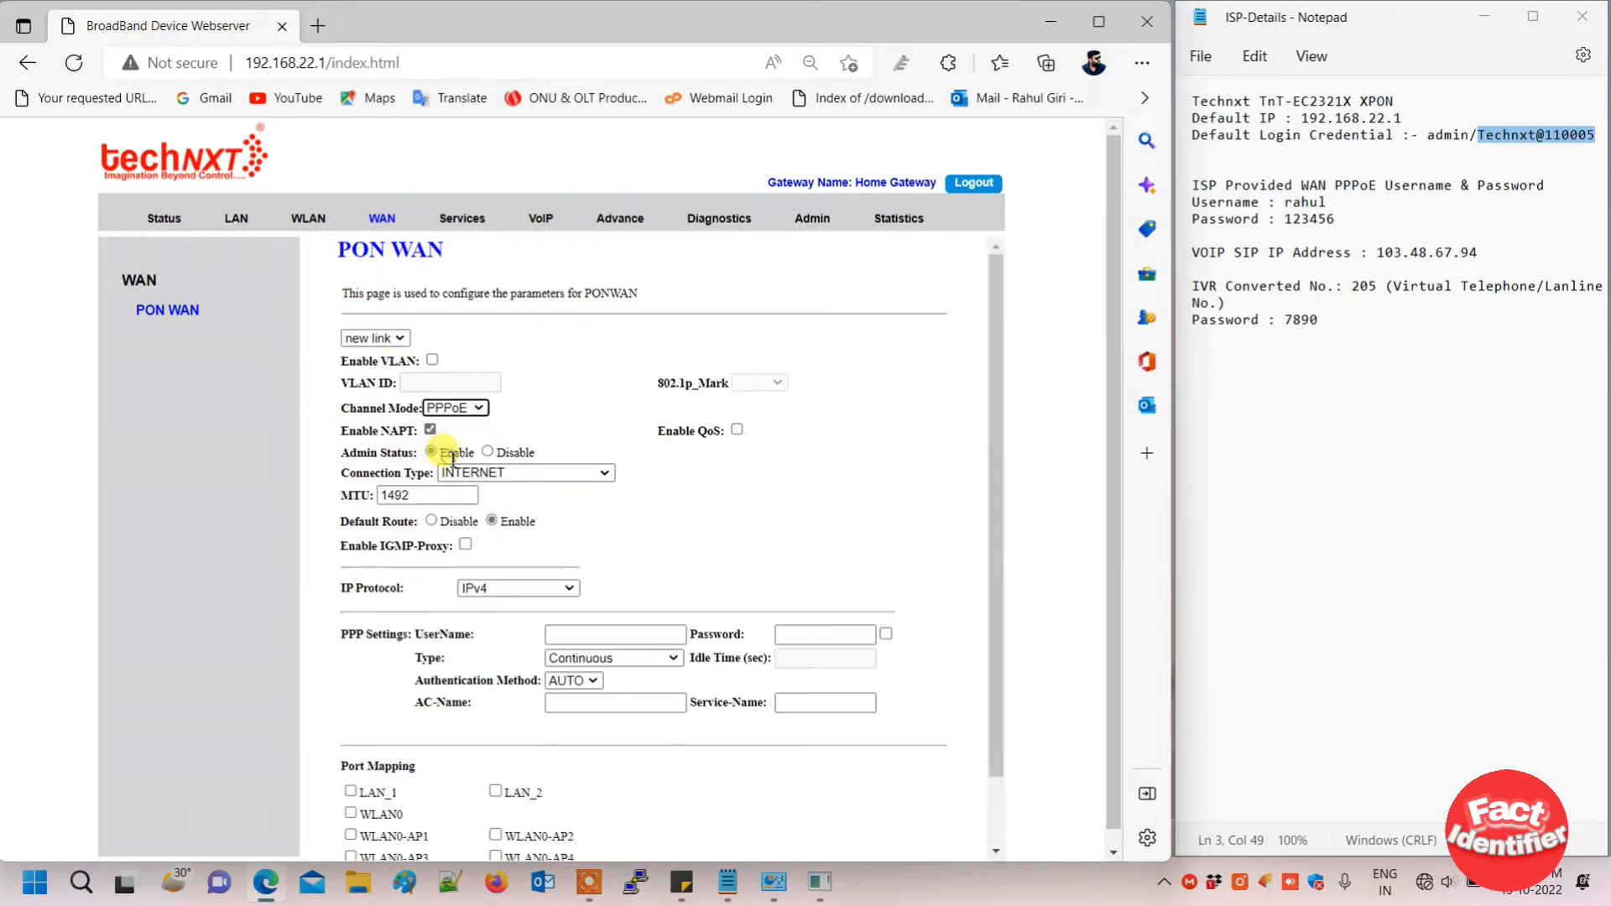
pyautogui.click(501, 473)
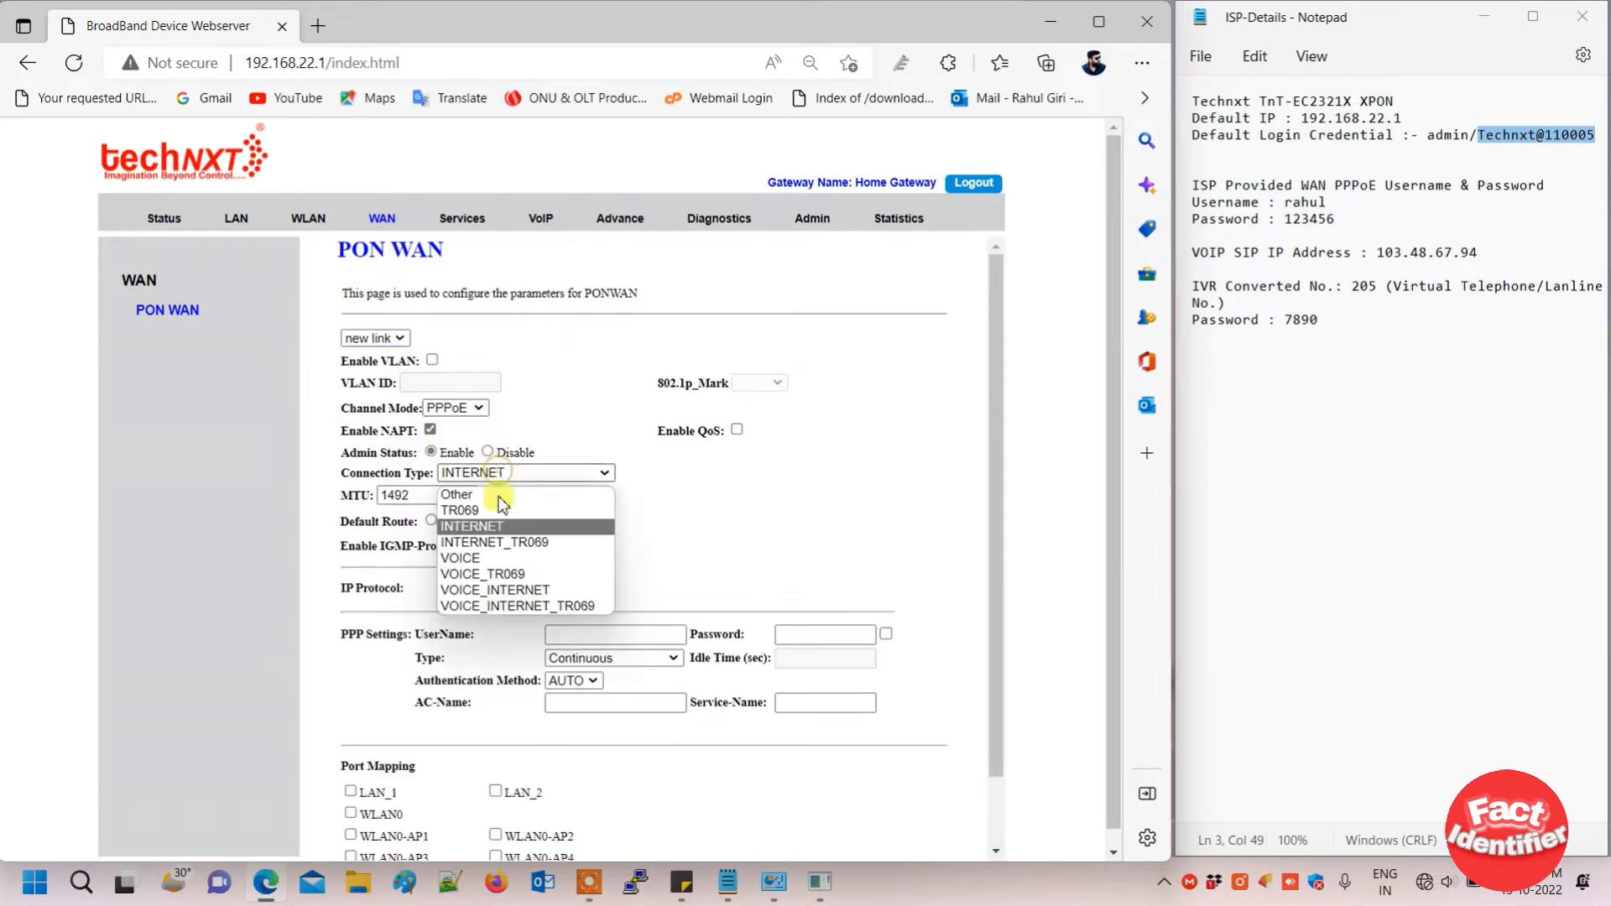
pyautogui.click(530, 537)
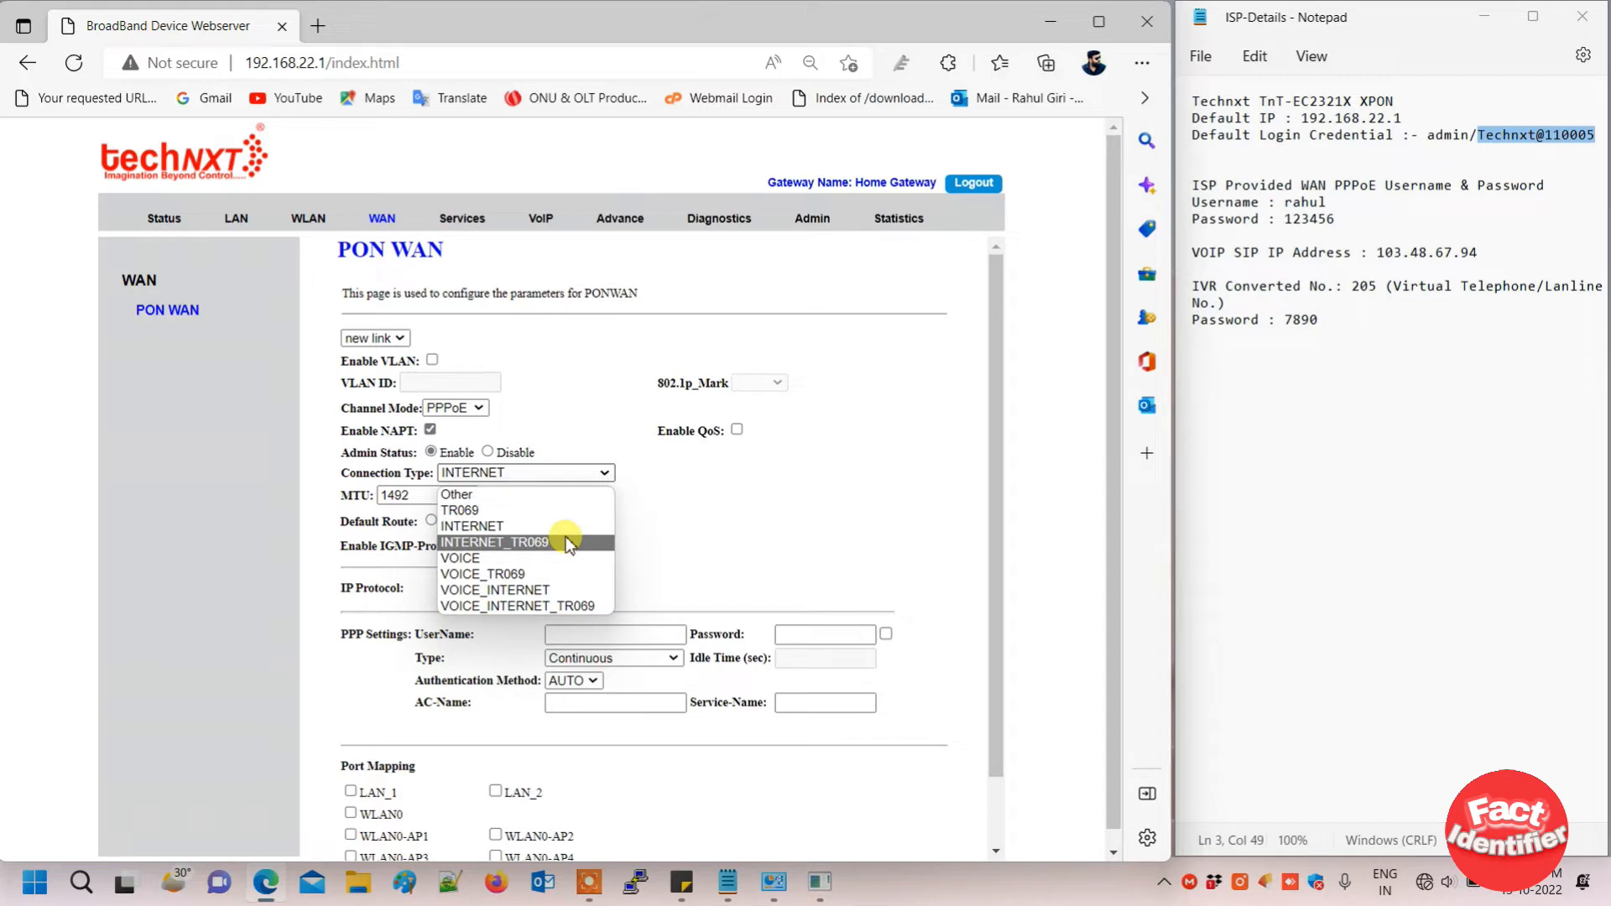
pyautogui.click(484, 529)
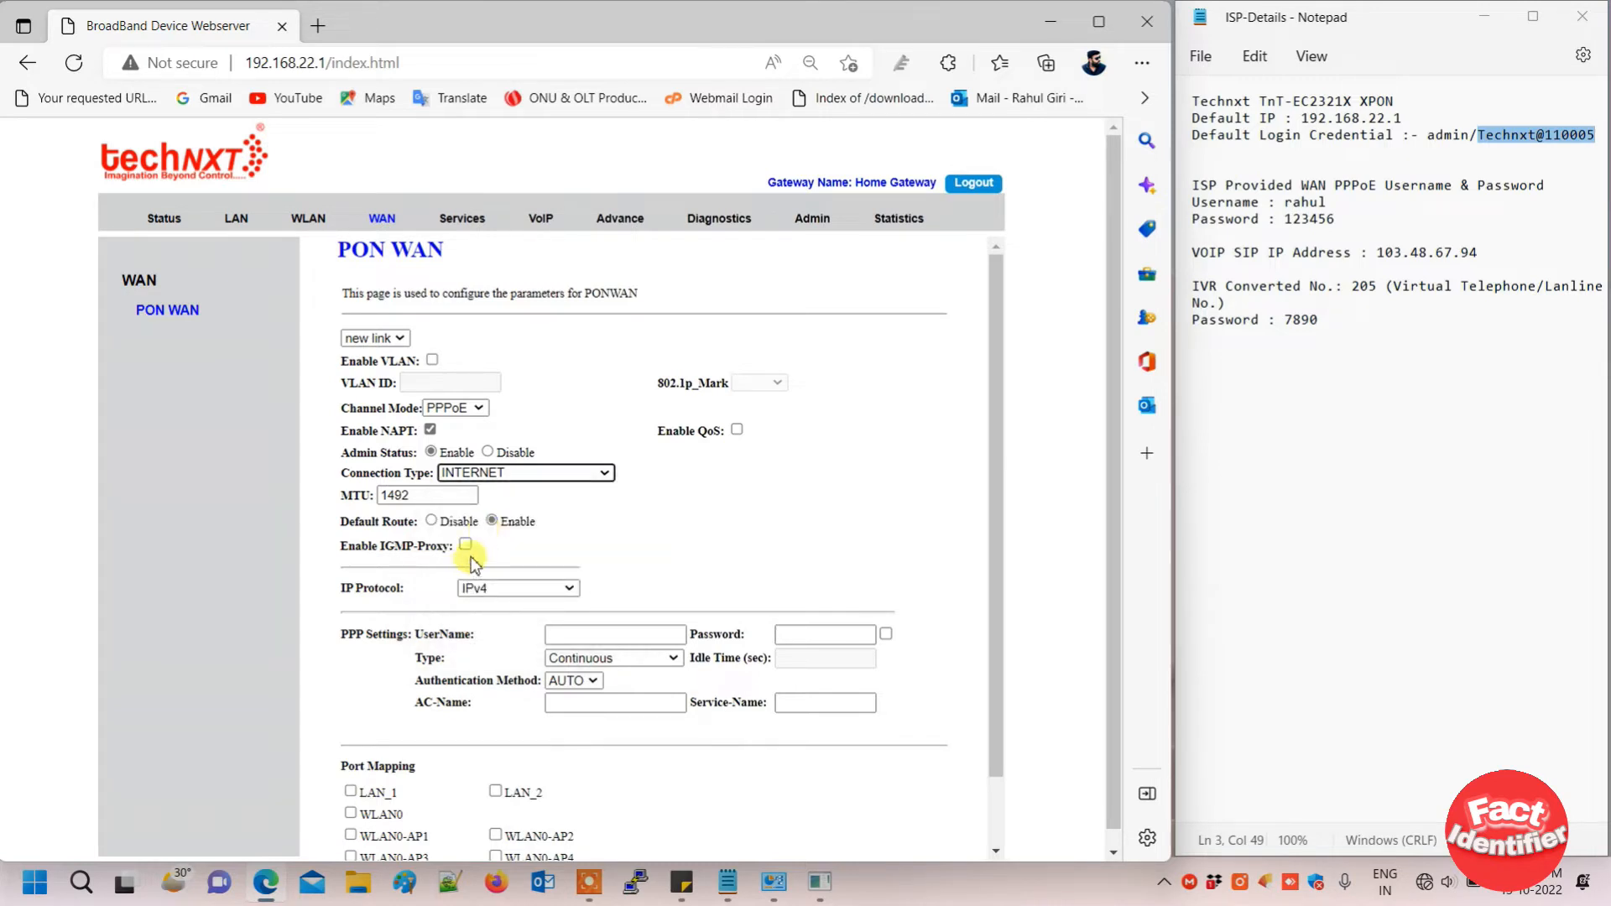
# - Enter the ISP's PPP username and password, revealing the password to check it
pyautogui.scroll(-1, 442, 518)
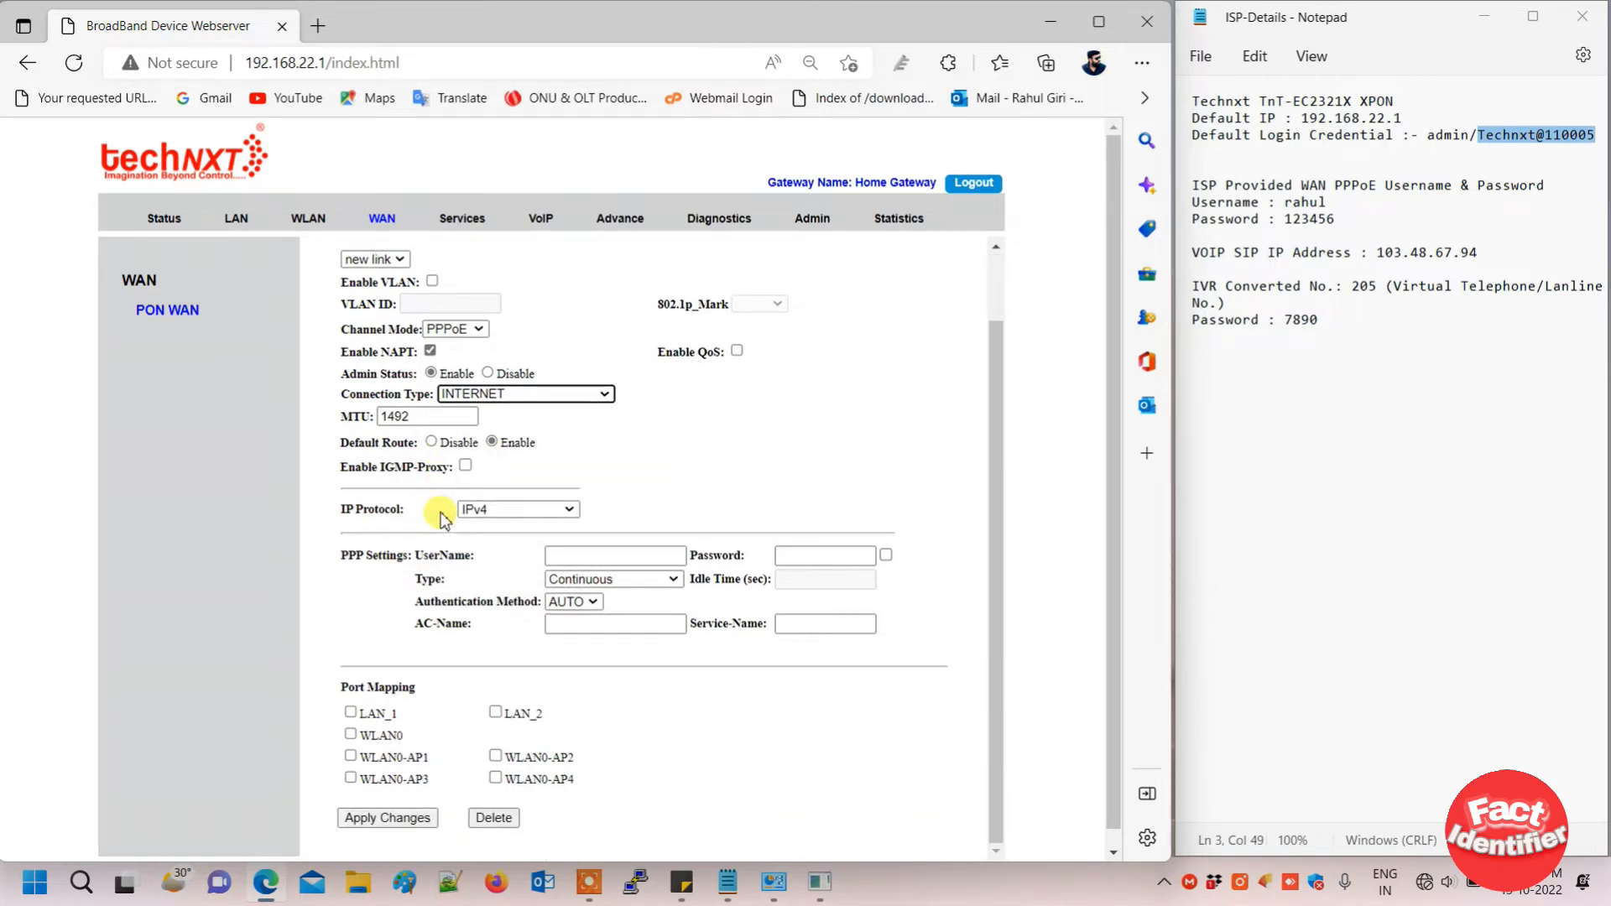
pyautogui.click(601, 555)
pyautogui.write('rahul')
pyautogui.press('Tab')
pyautogui.write('123456')
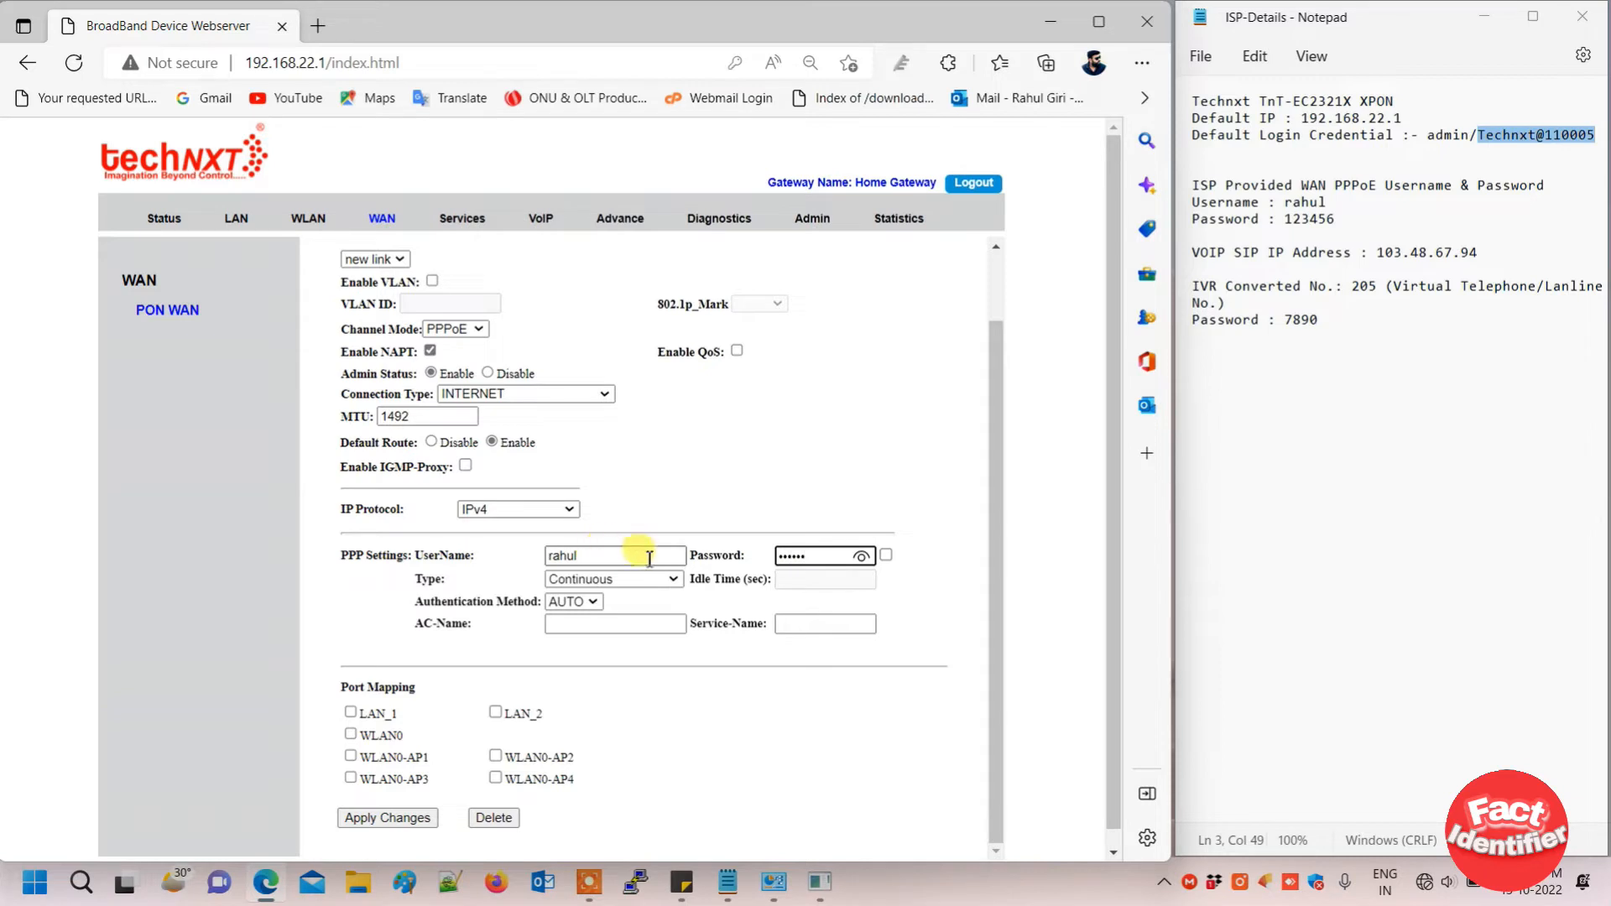
pyautogui.click(886, 556)
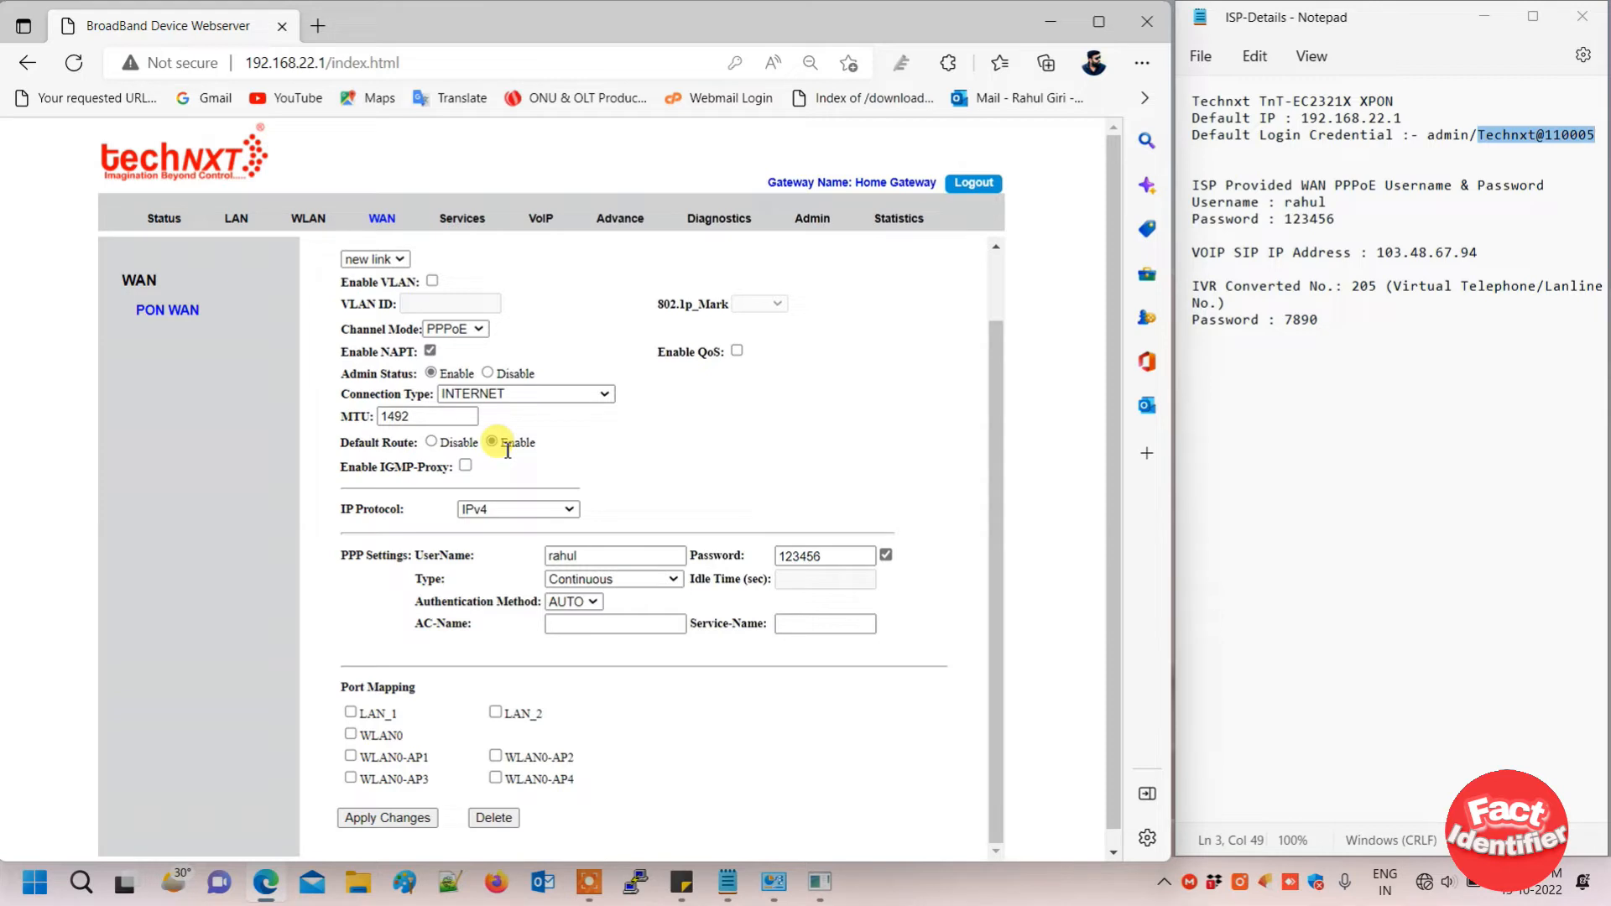
# - Change the connection type to VOICE_INTERNET and mask the PPP password again
pyautogui.click(577, 394)
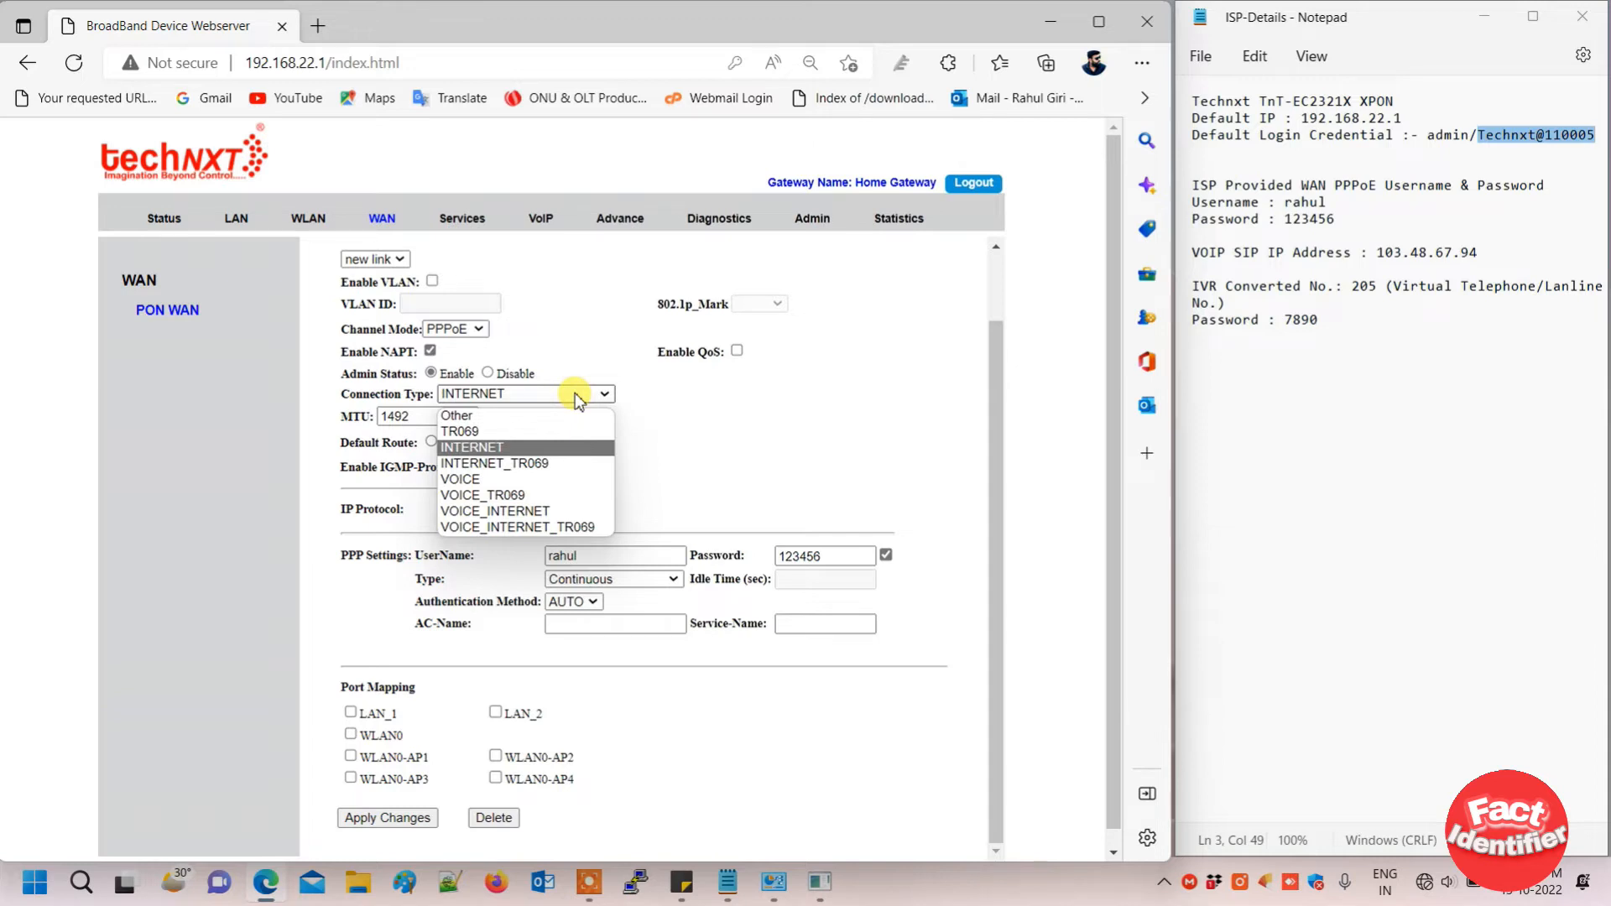
pyautogui.click(515, 513)
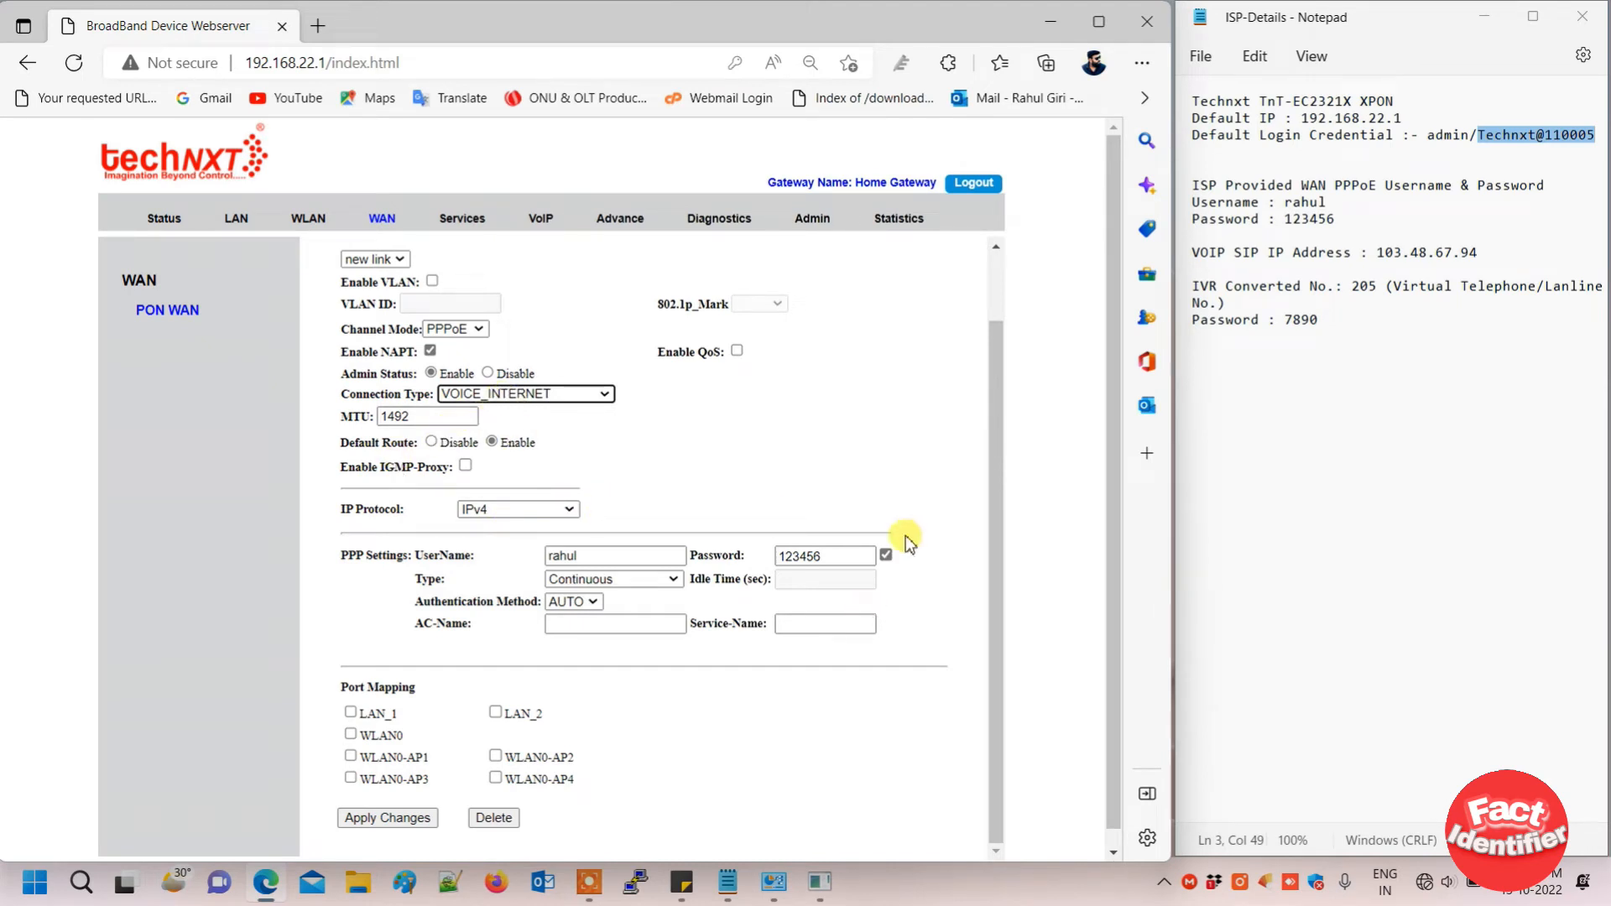
pyautogui.click(885, 556)
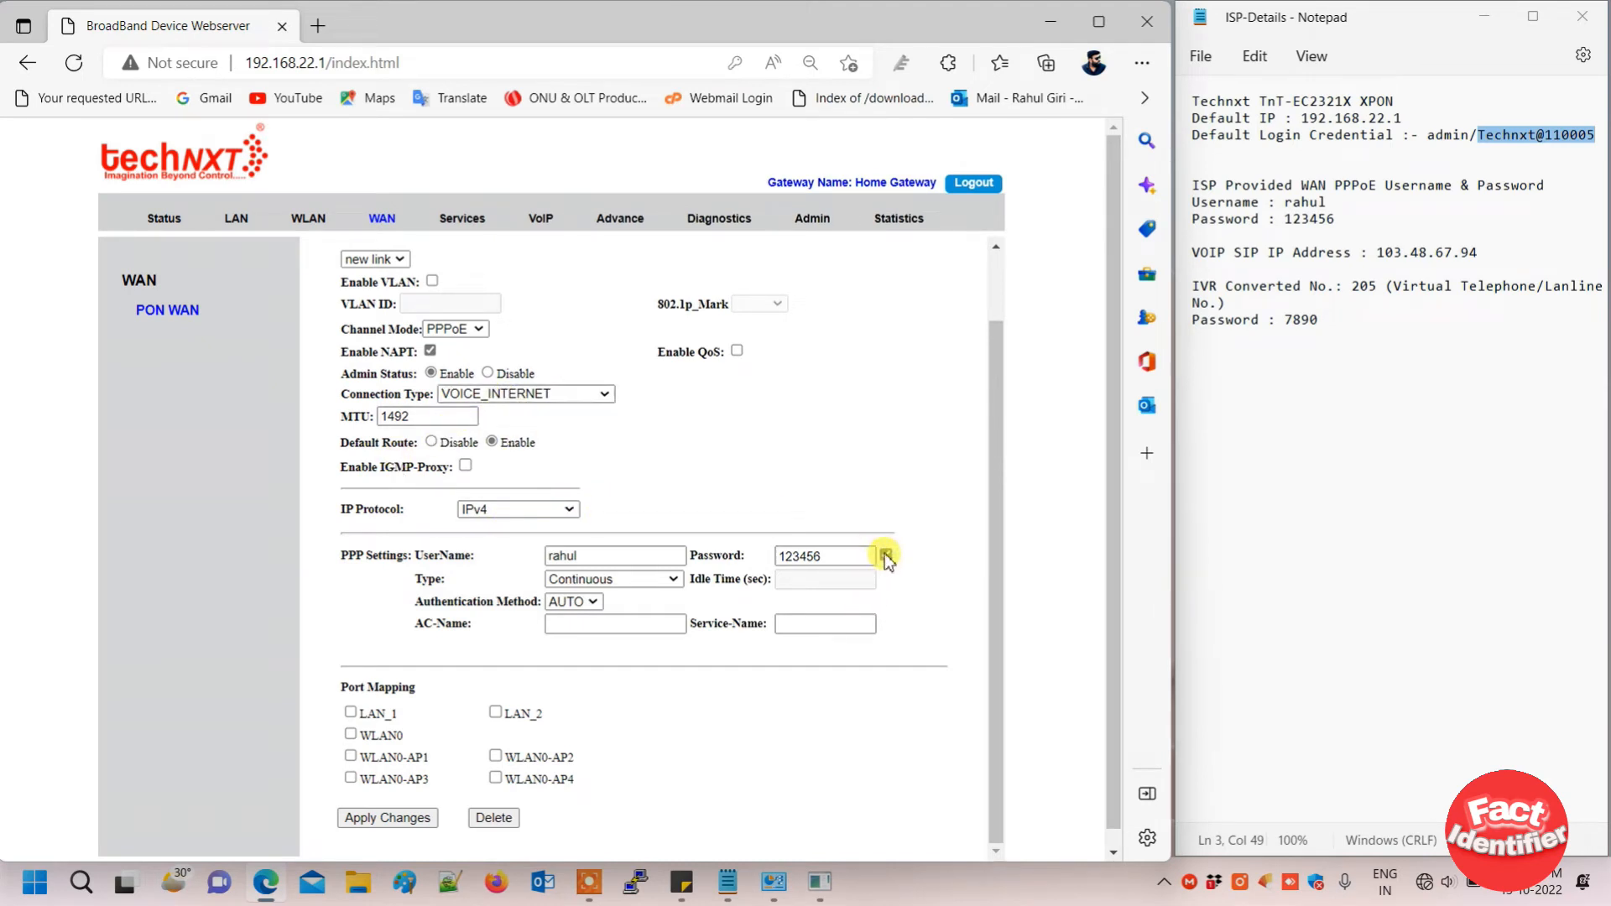
# - Map LAN_1, LAN_2, WLAN0 and WLAN0-AP1 through AP4 to the link and save it
pyautogui.click(350, 714)
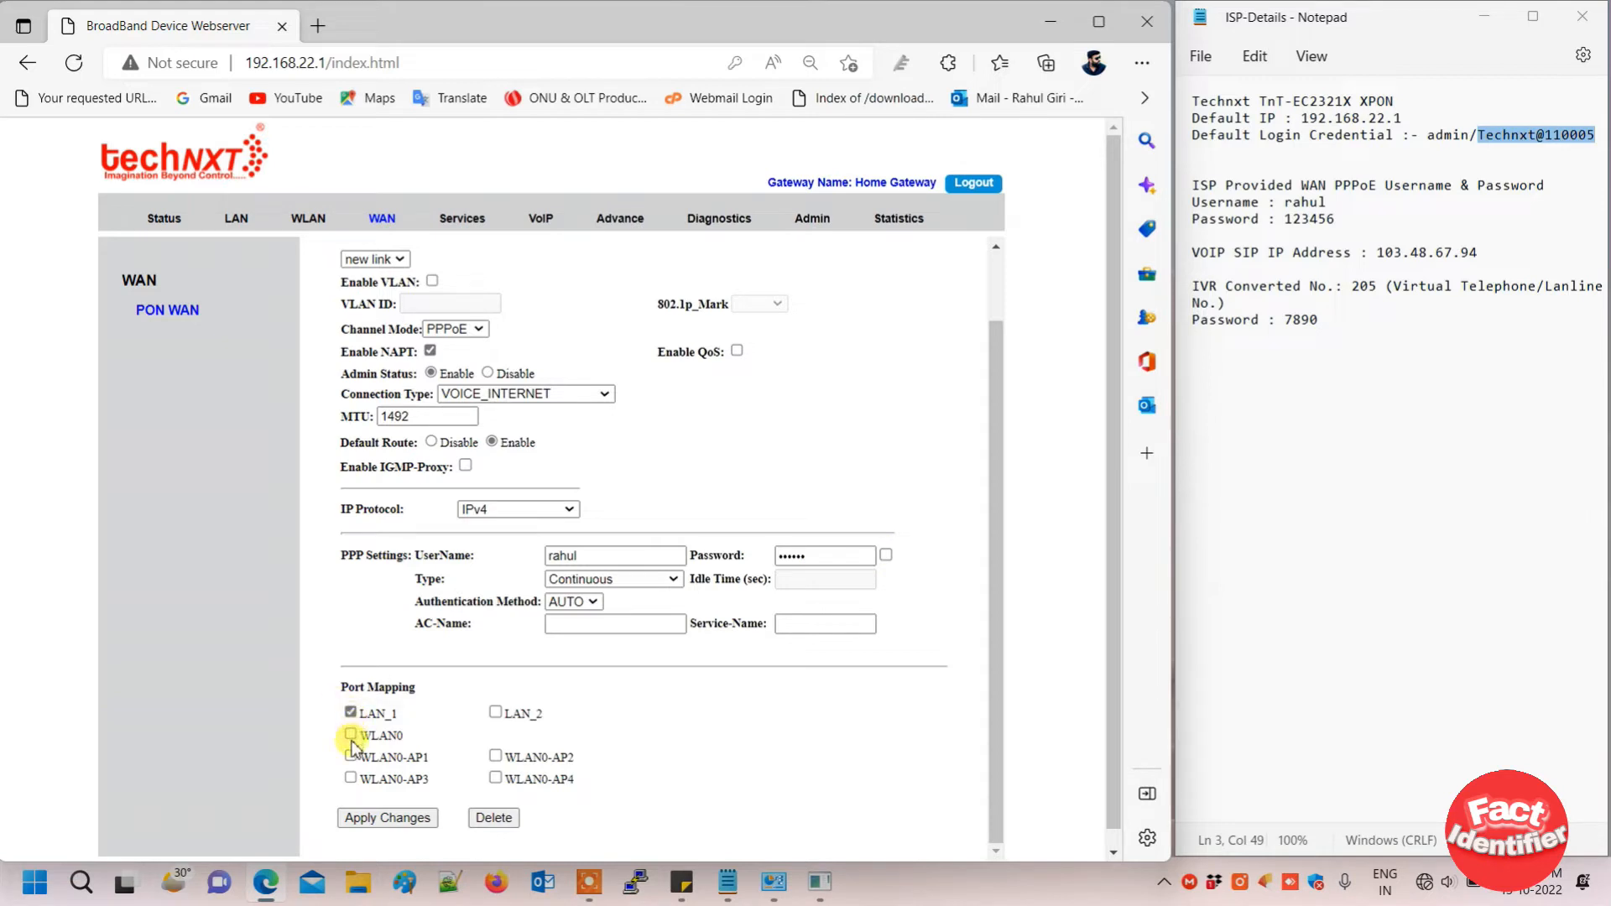
pyautogui.click(351, 735)
pyautogui.click(350, 756)
pyautogui.click(351, 779)
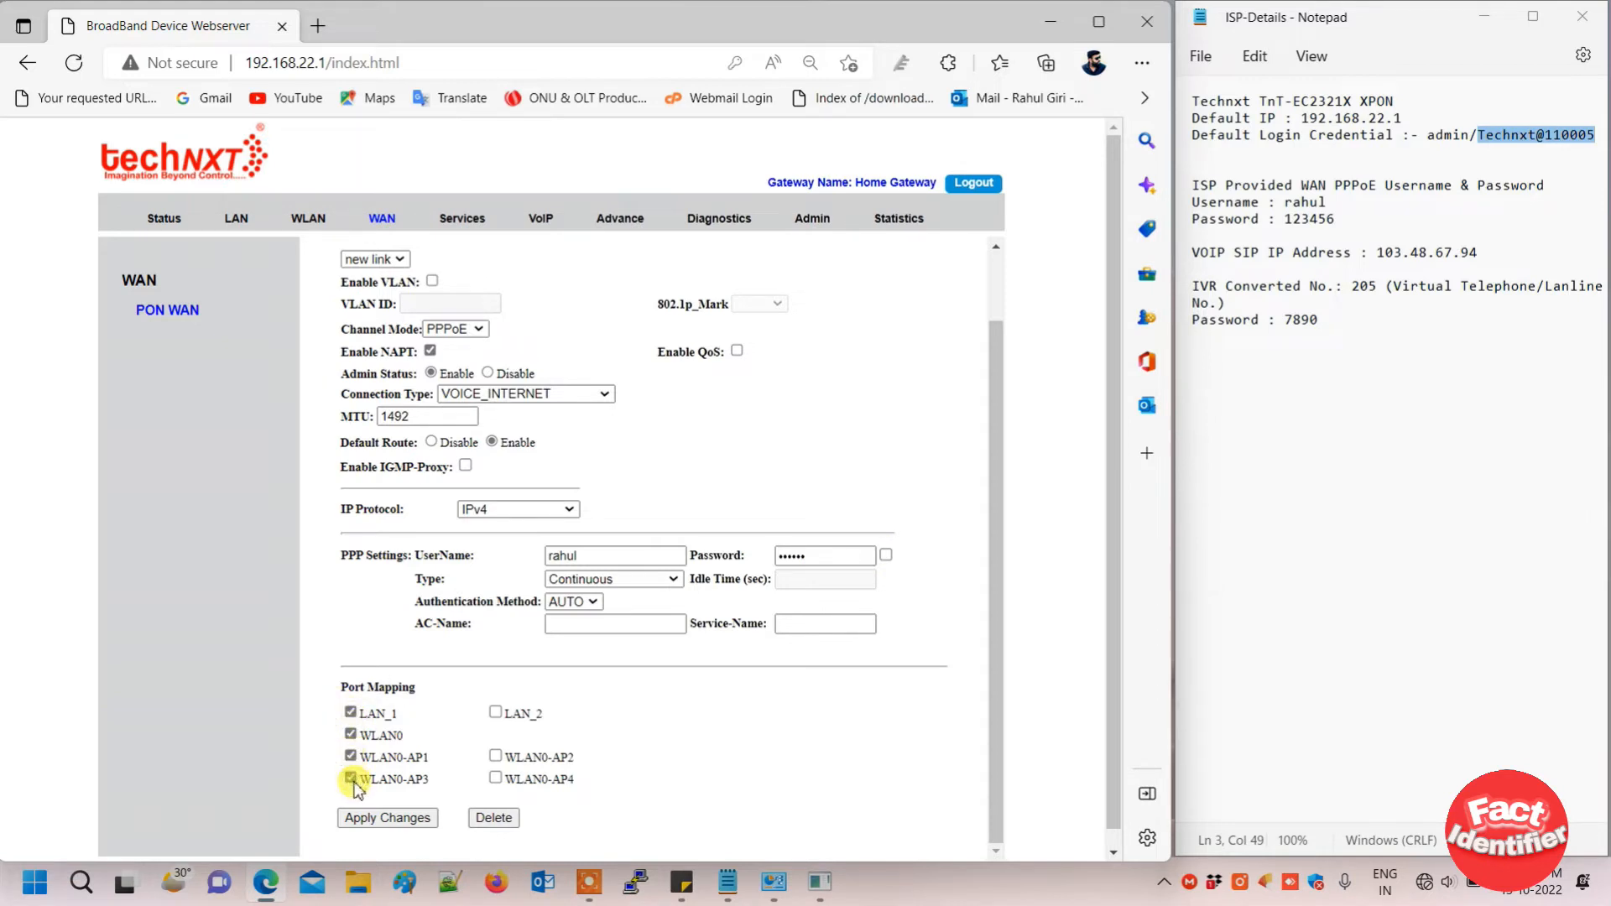
pyautogui.click(495, 712)
pyautogui.click(495, 755)
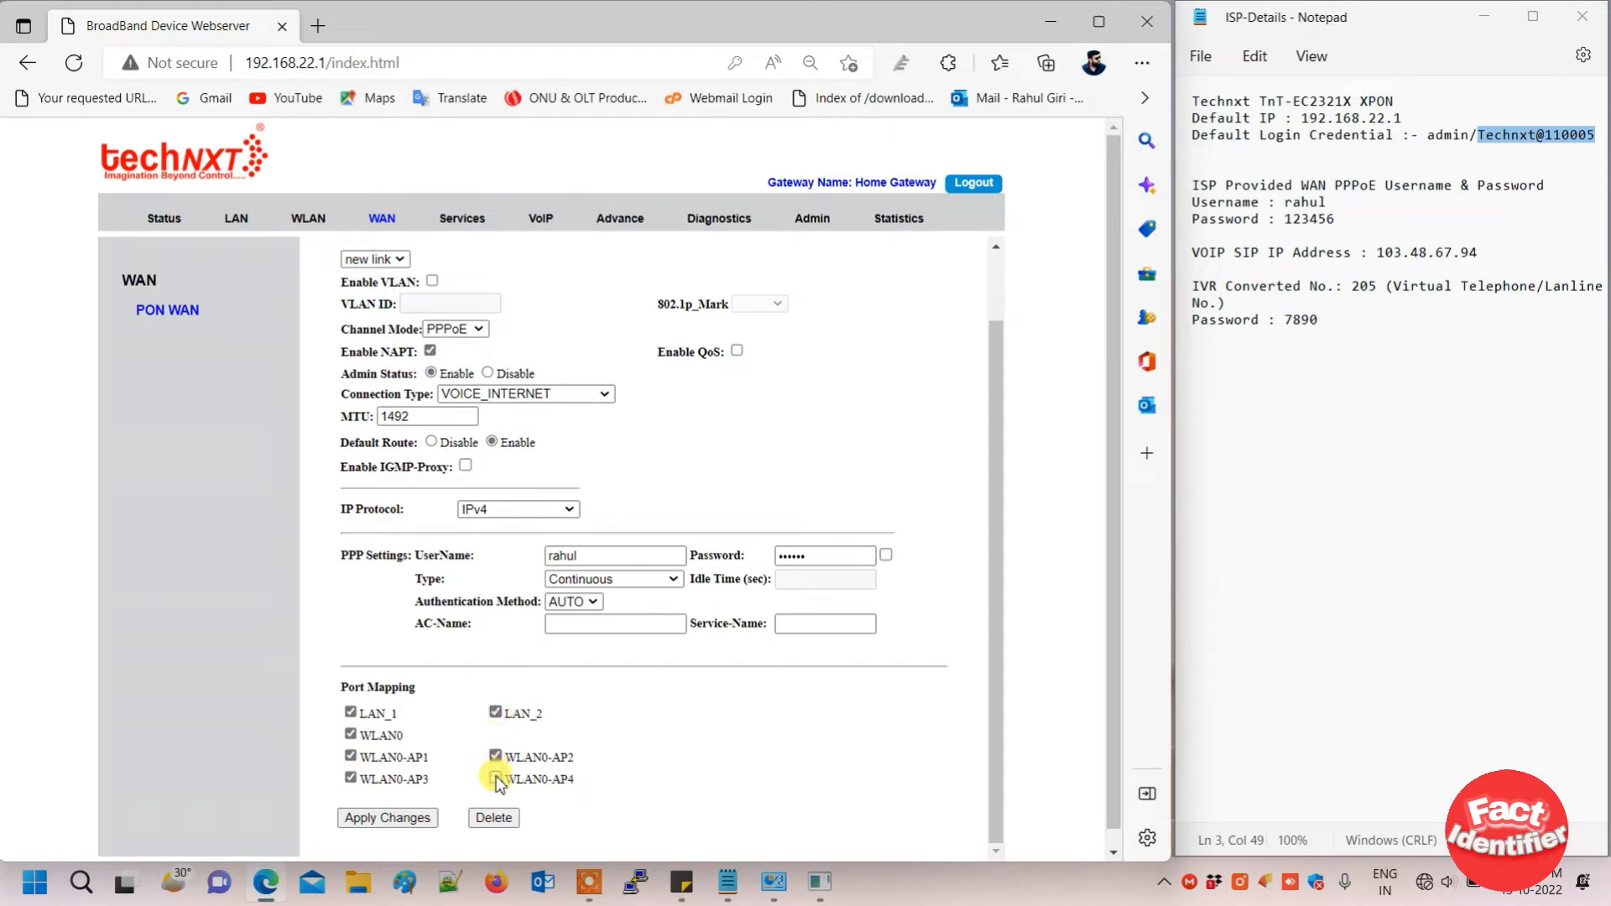
pyautogui.click(495, 779)
pyautogui.click(387, 817)
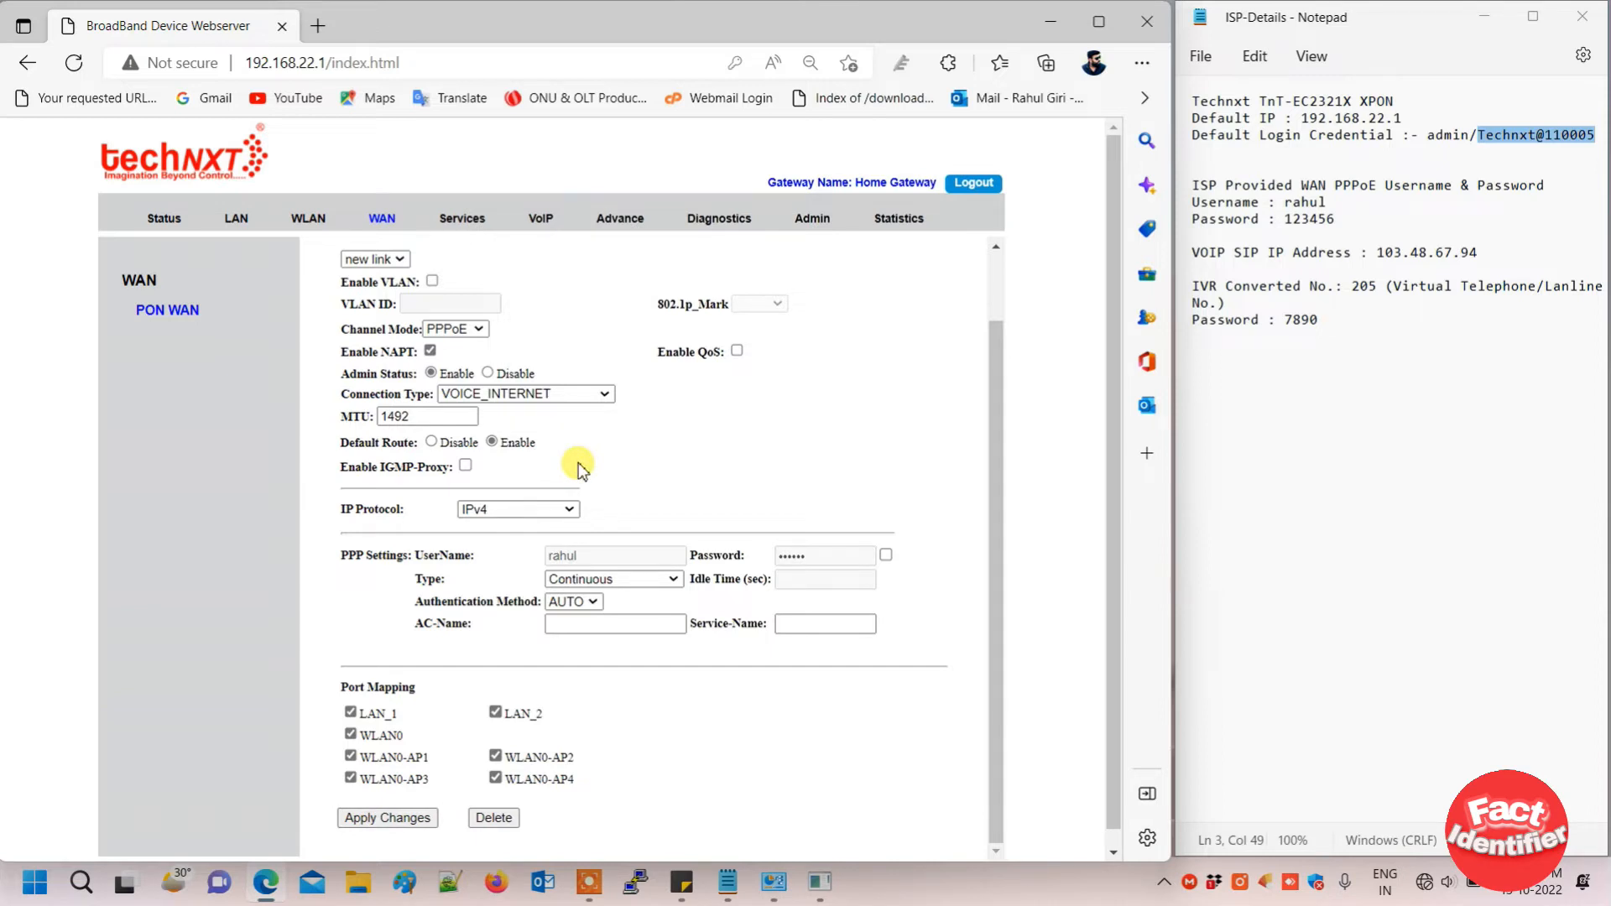
pyautogui.click(361, 284)
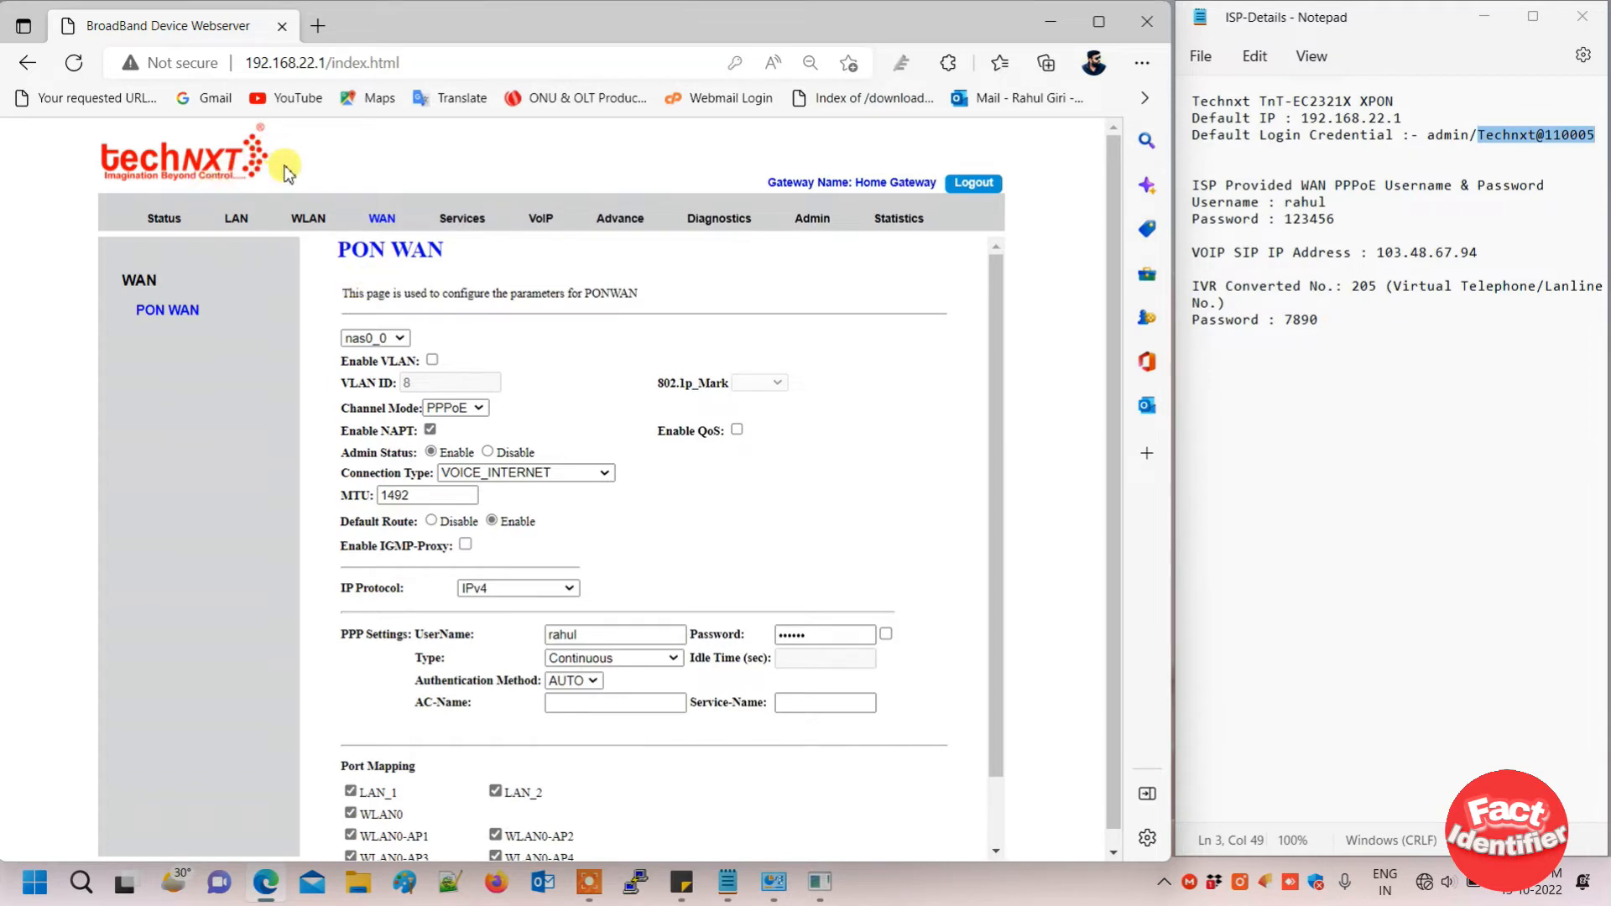
# - Check the PON Rx Power reading of -14.685211 dBm on the Status pages
pyautogui.click(161, 218)
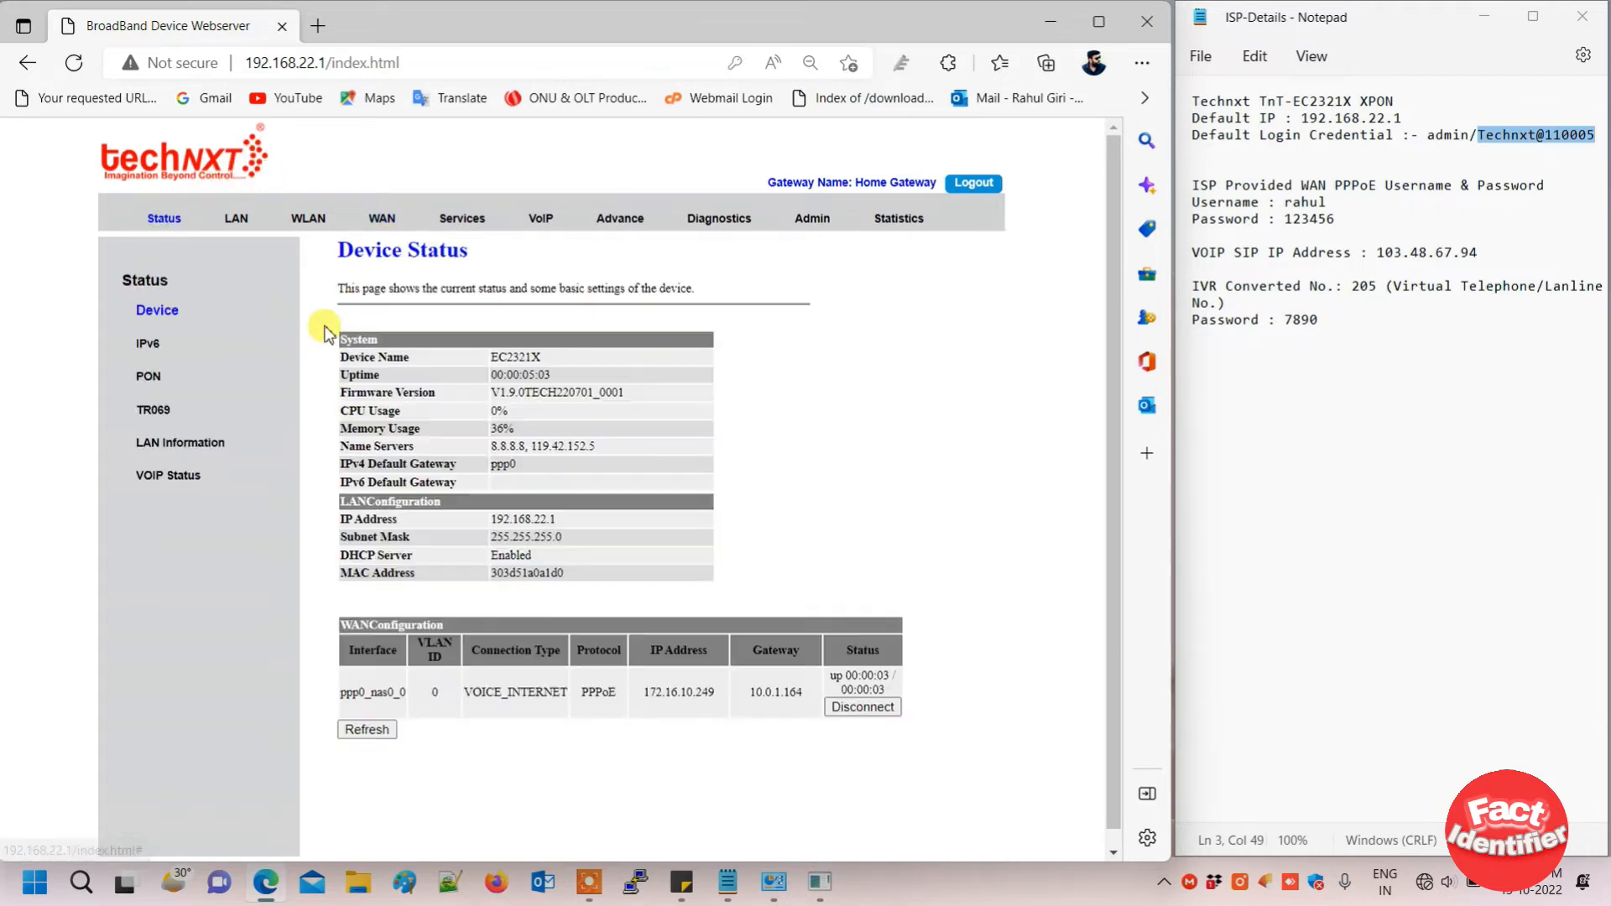
pyautogui.click(151, 378)
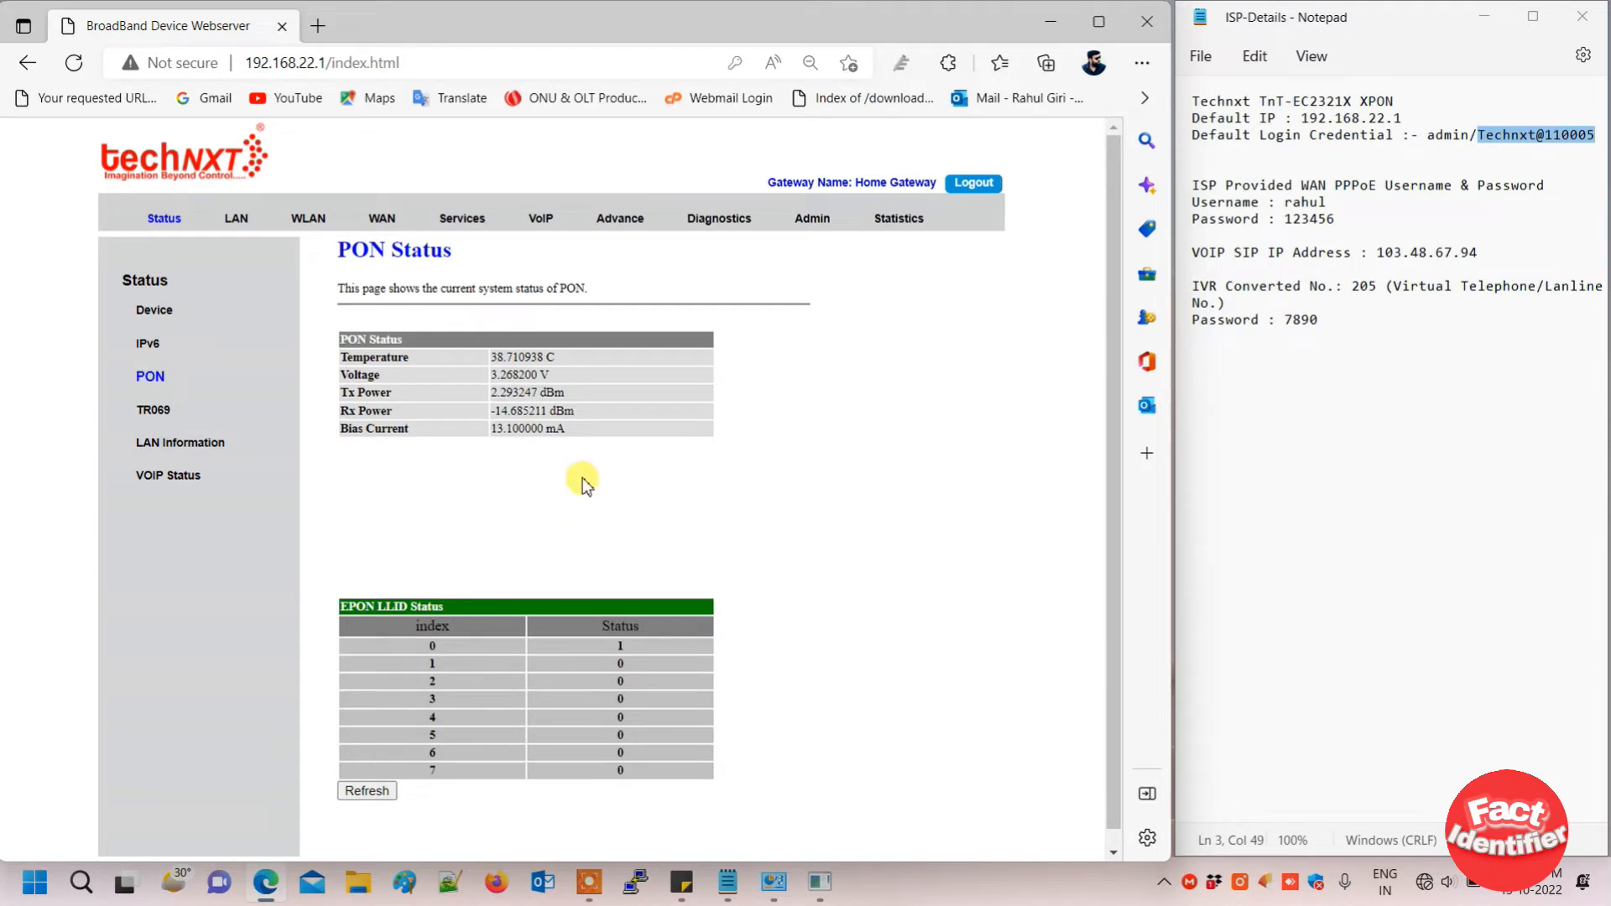
pyautogui.moveTo(579, 412); pyautogui.dragTo(483, 415)
pyautogui.click(631, 497)
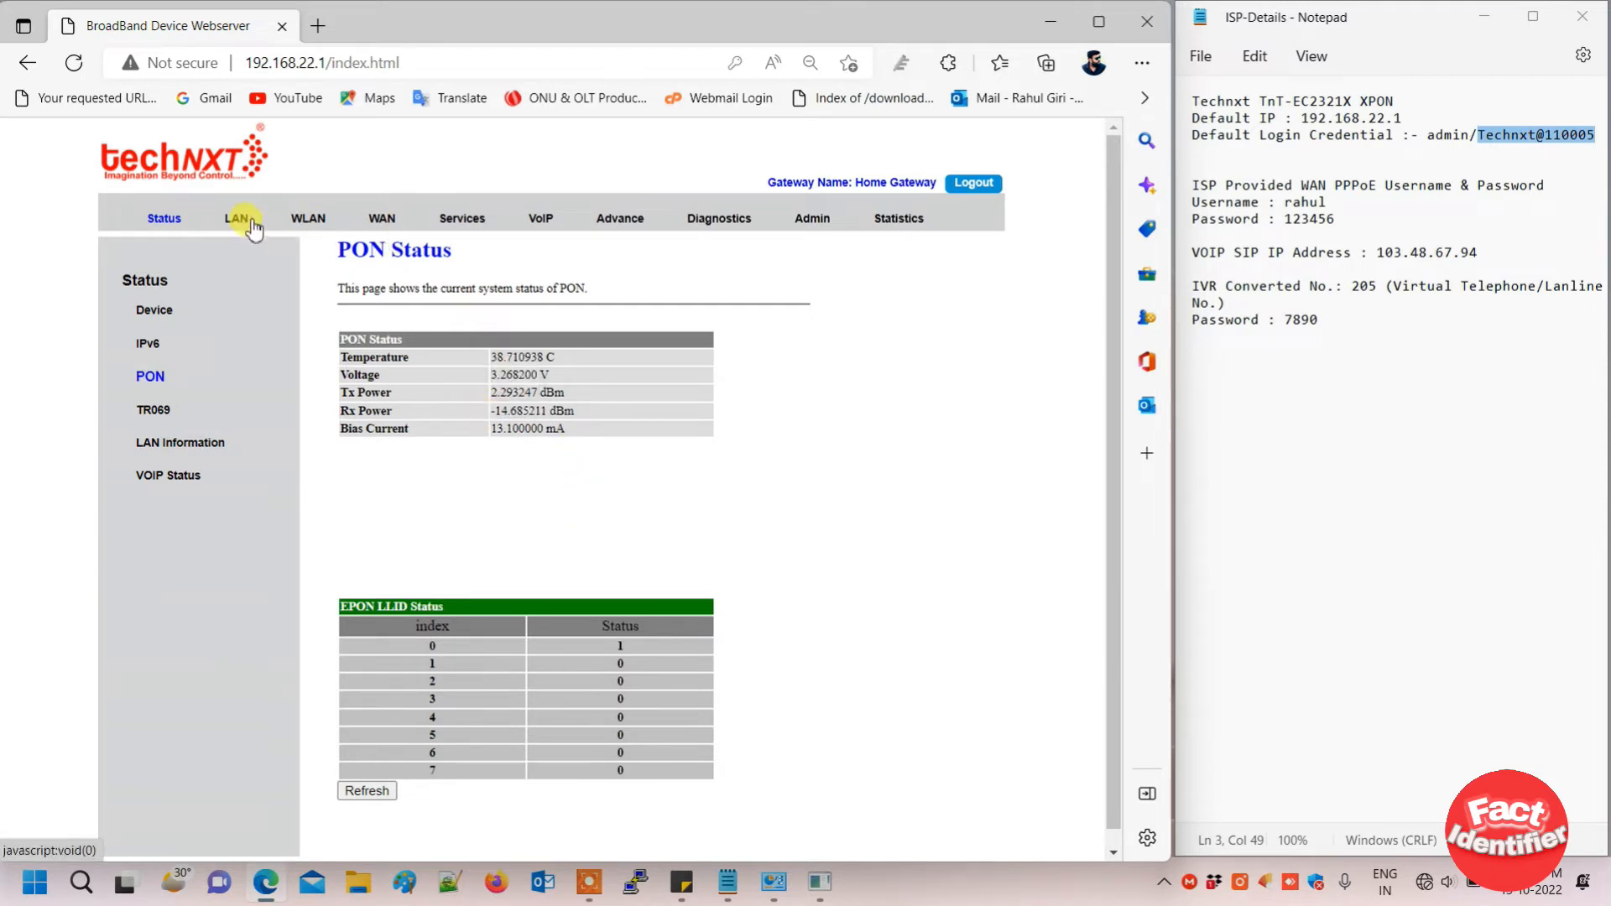
# - Return to Device Status to view the PPPoE WAN link at 172.16.10.249
pyautogui.click(169, 317)
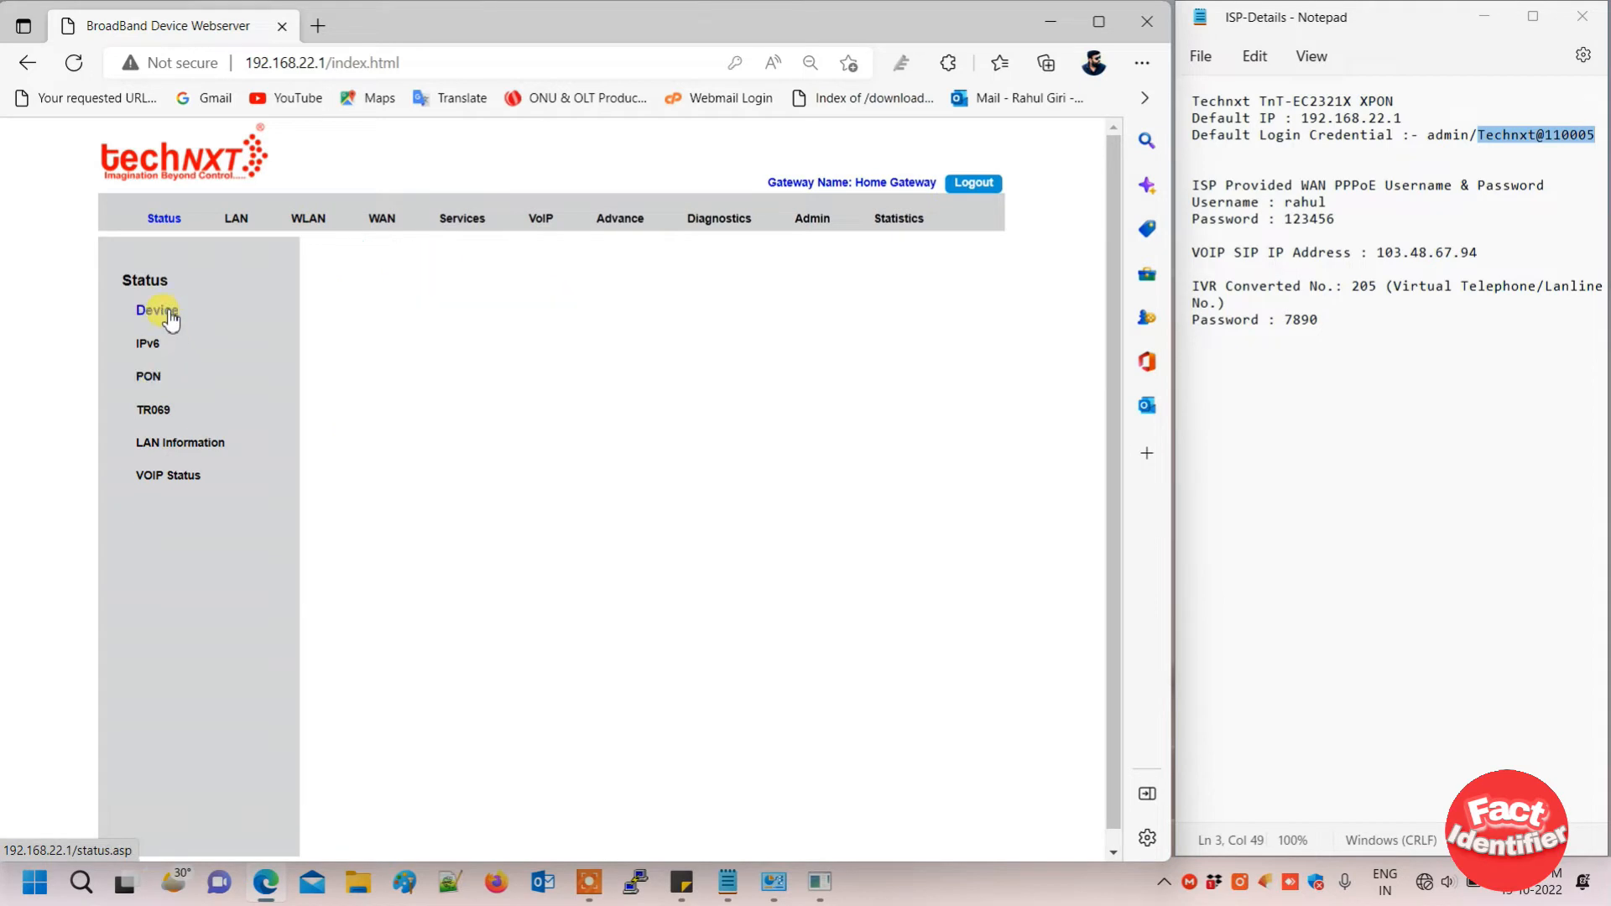
pyautogui.scroll(-1, 498, 482)
pyautogui.scroll(1, 499, 485)
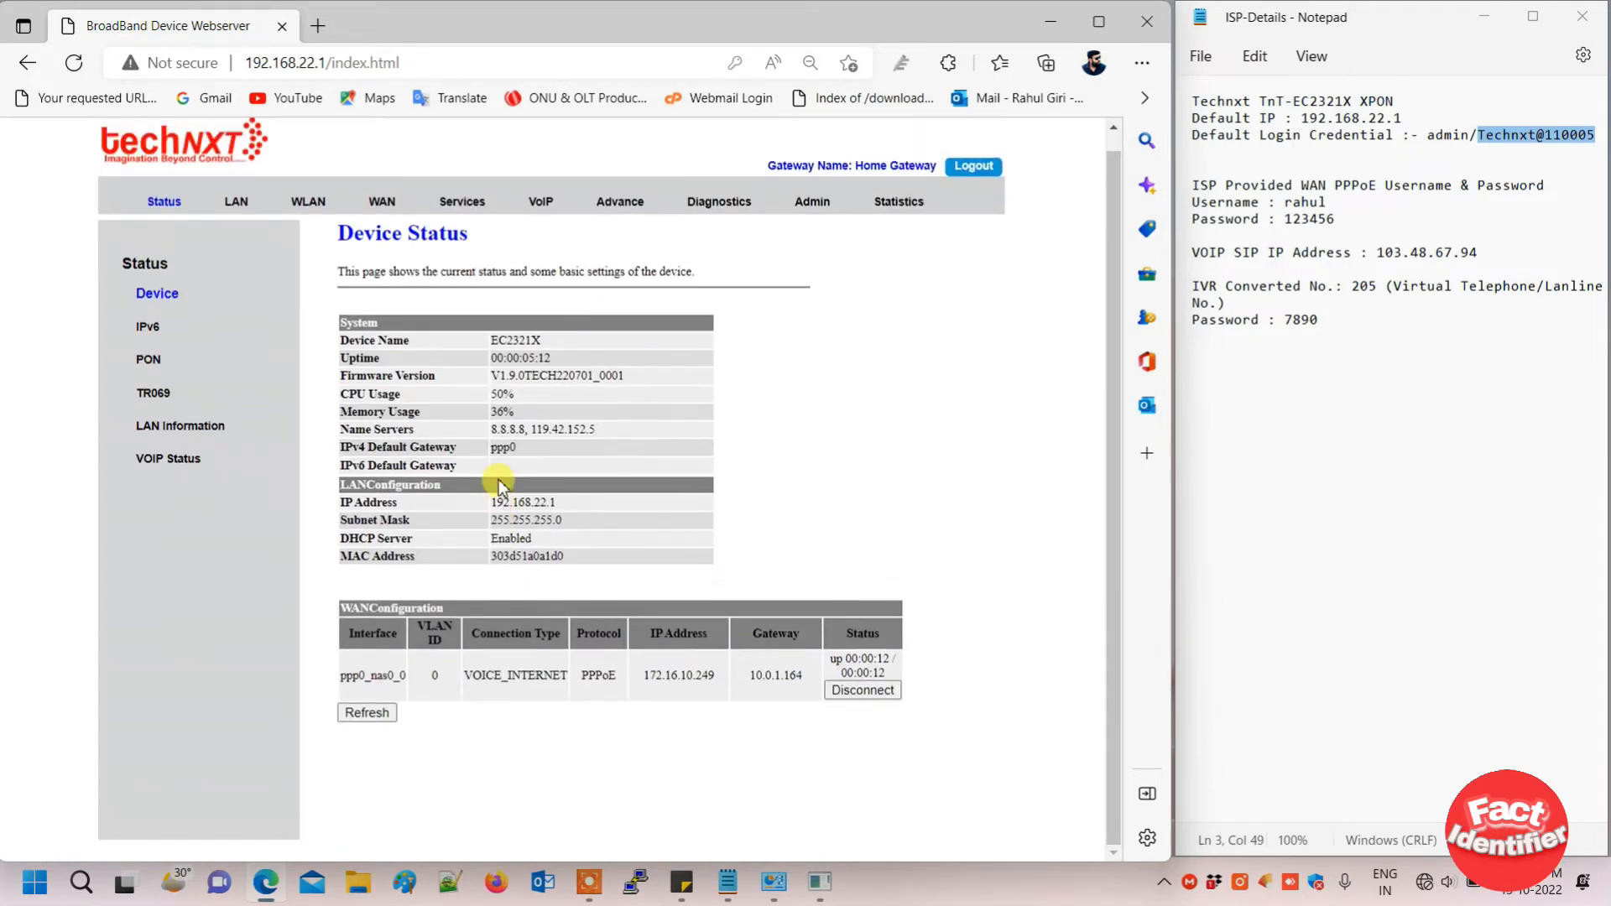
pyautogui.scroll(1, 498, 485)
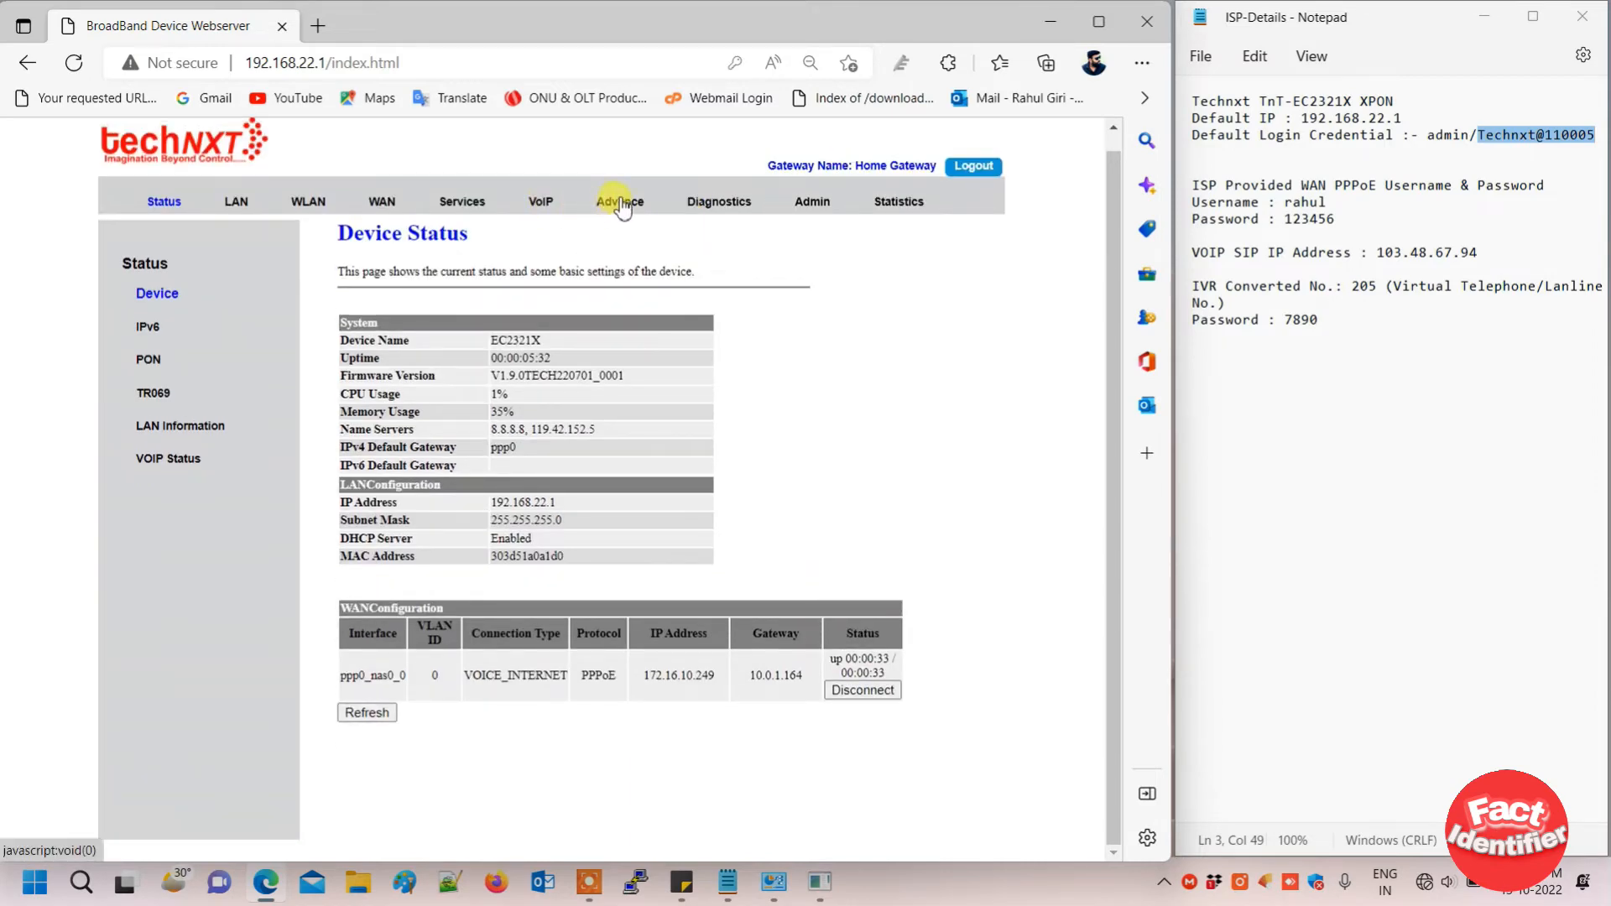
# - On VoIP Port1, set the Main Proxy Display Name, Number and Login ID to 205
pyautogui.click(544, 203)
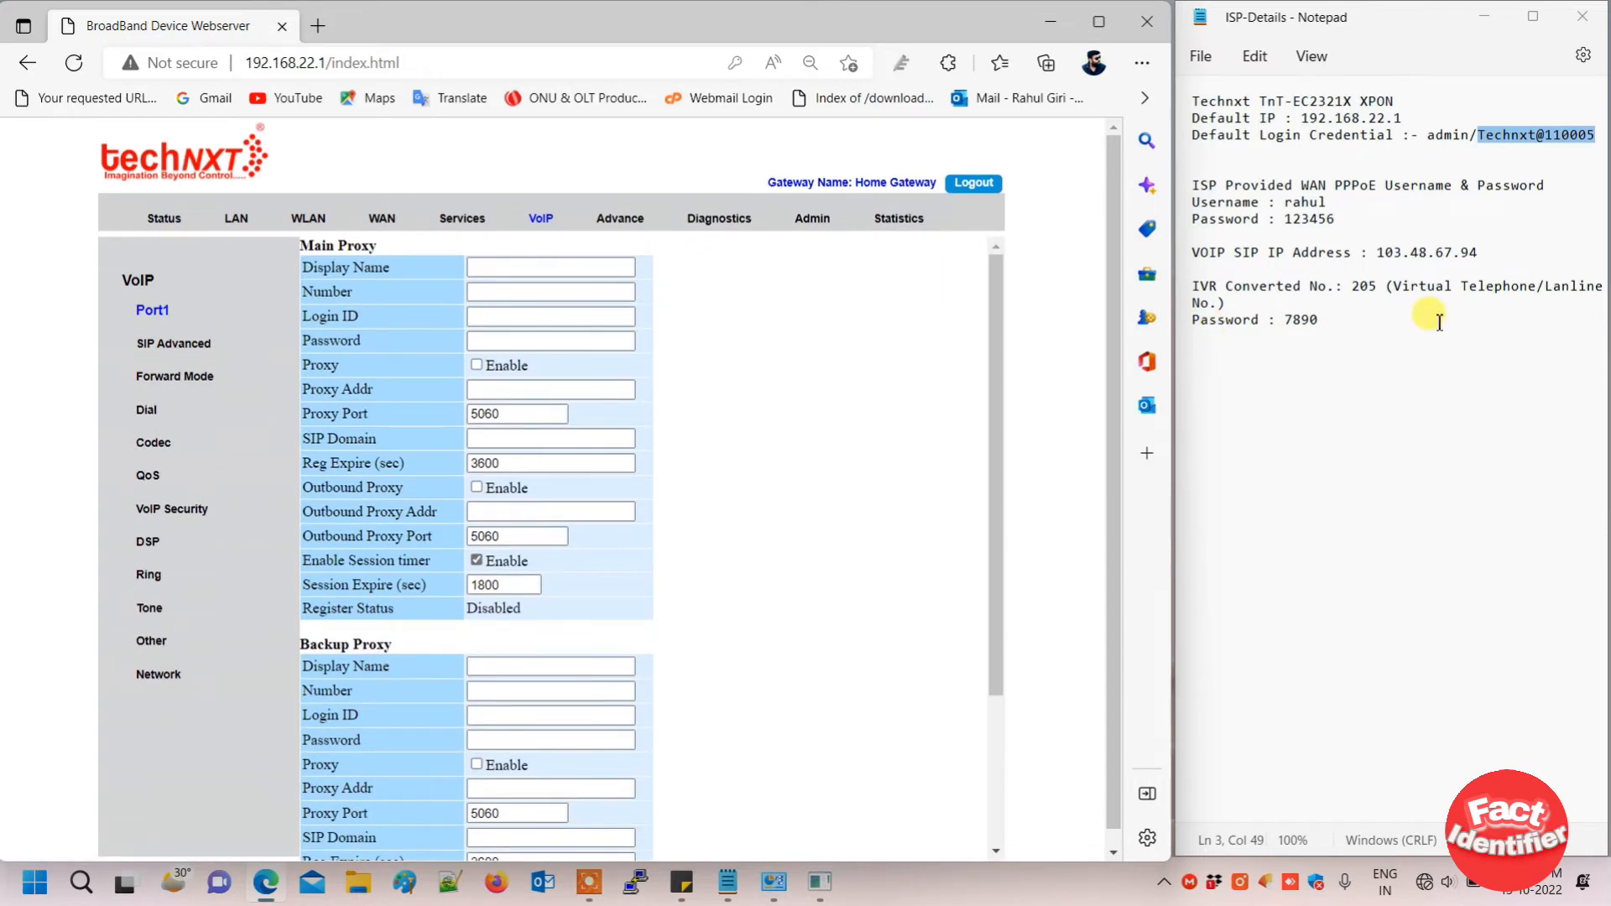
pyautogui.moveTo(1377, 252); pyautogui.dragTo(1489, 253)
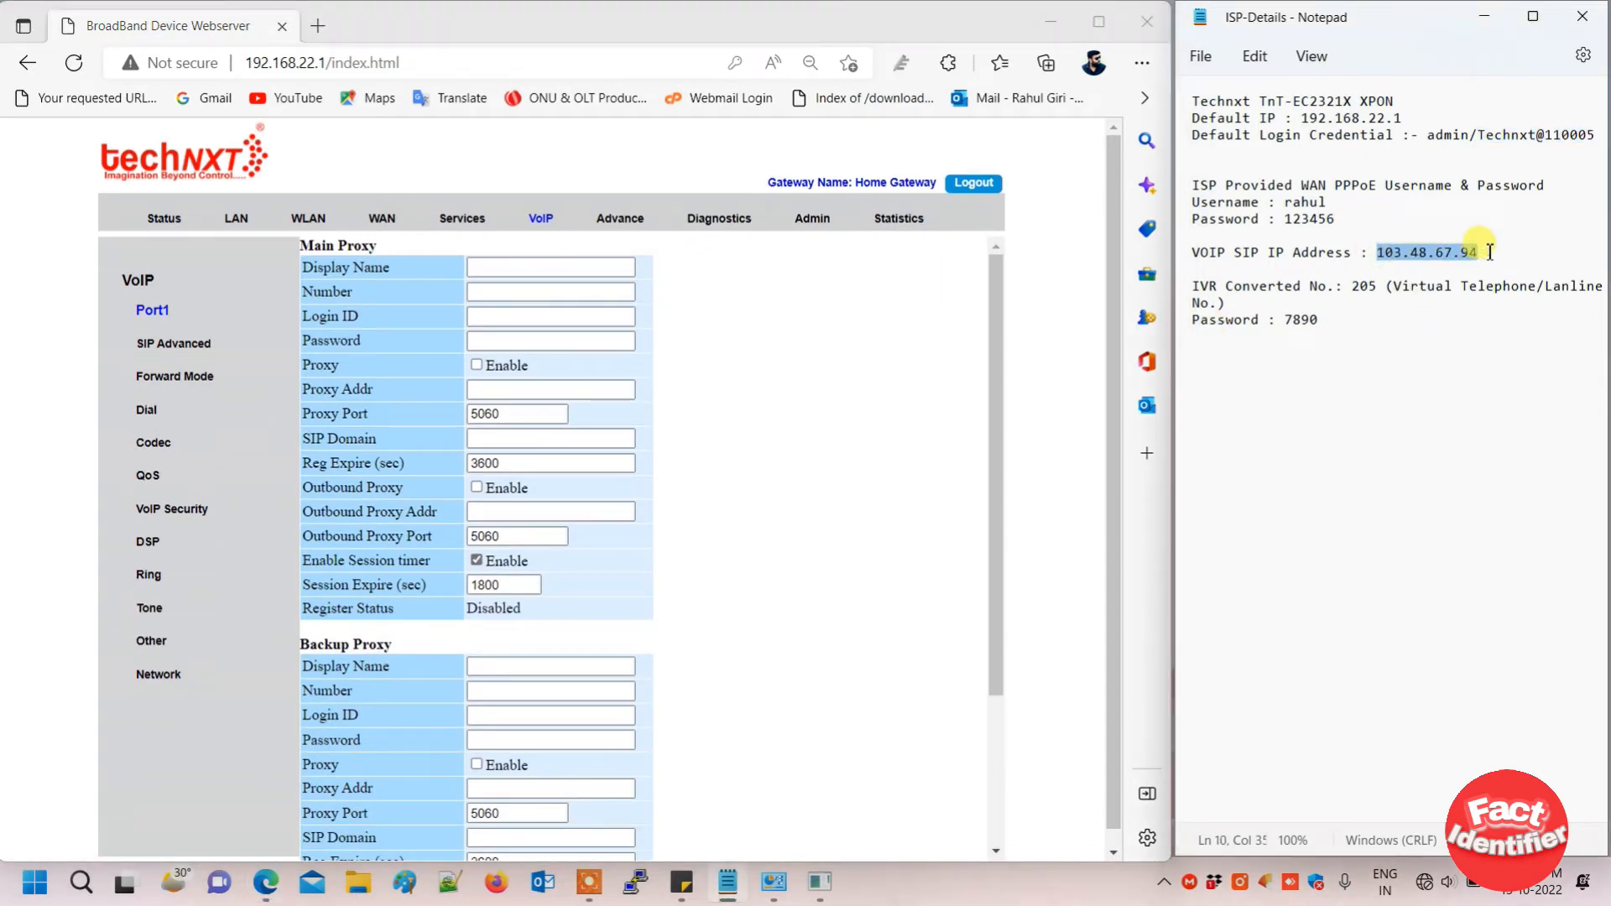
pyautogui.hotkey('ctrl', 'c')
pyautogui.click(618, 265)
pyautogui.hotkey('ctrl', 'v')
pyautogui.click(555, 291)
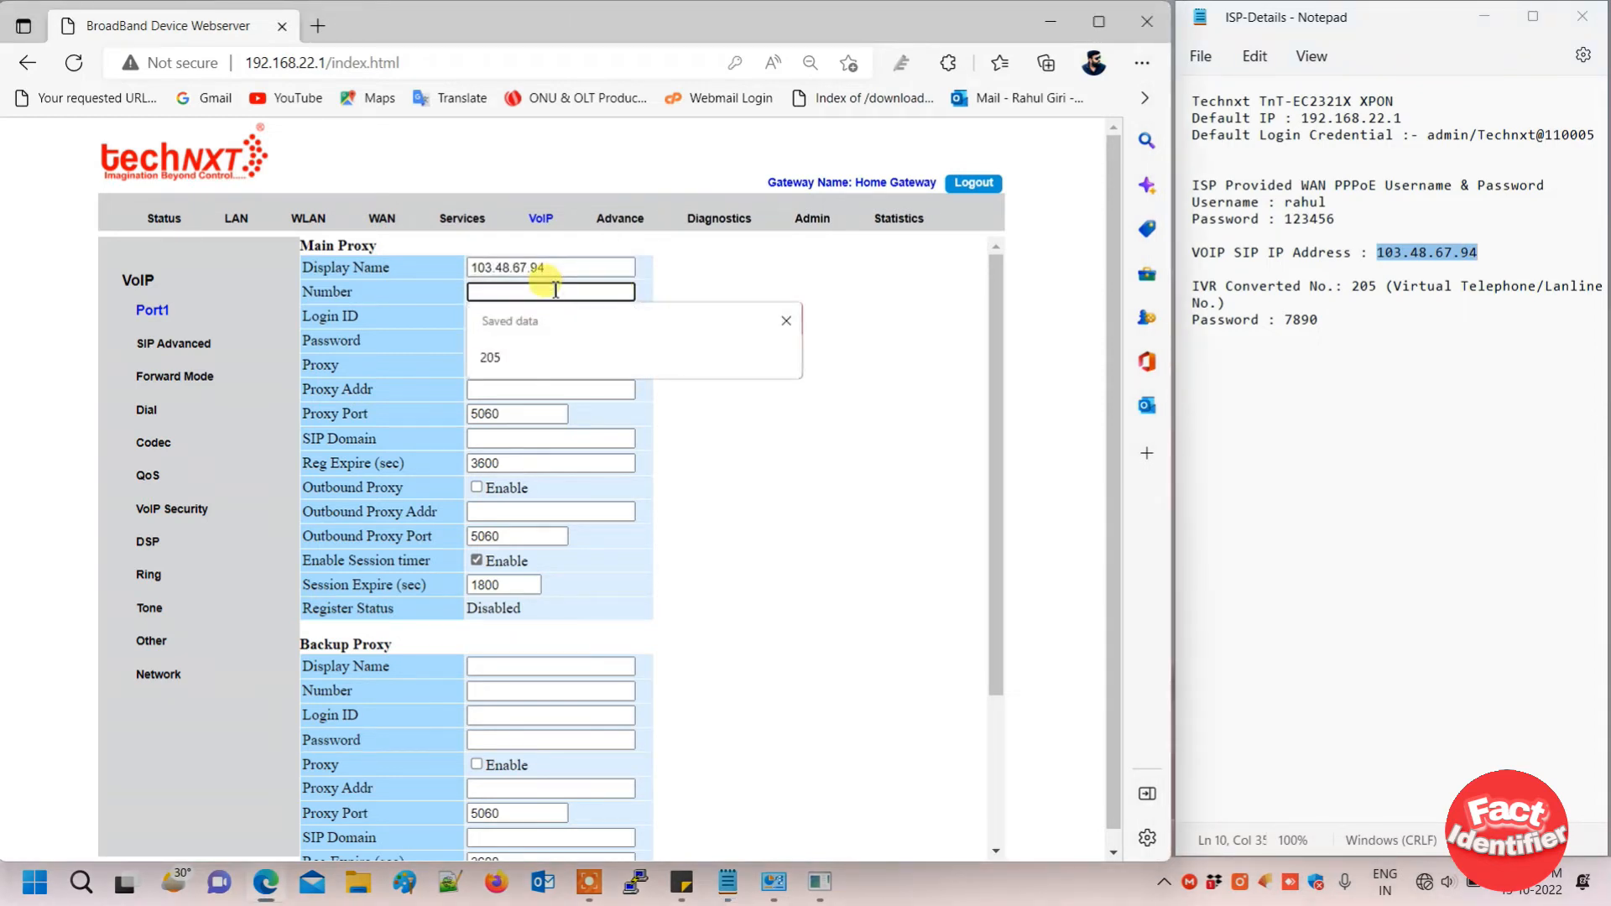
pyautogui.moveTo(556, 269); pyautogui.dragTo(348, 299)
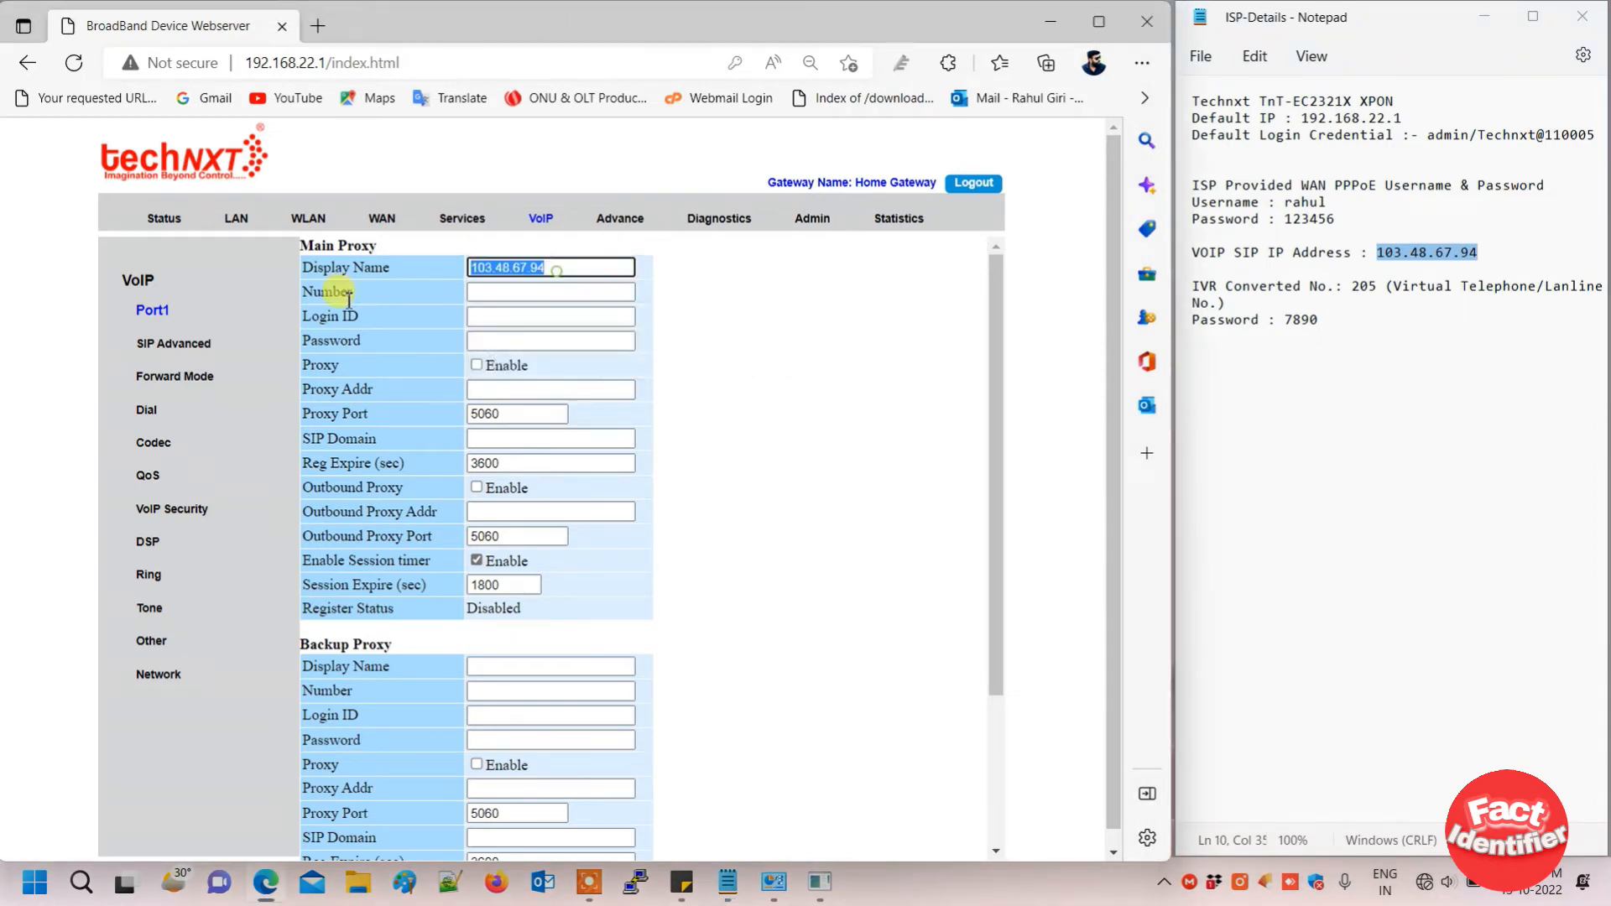
pyautogui.press('BackSpace')
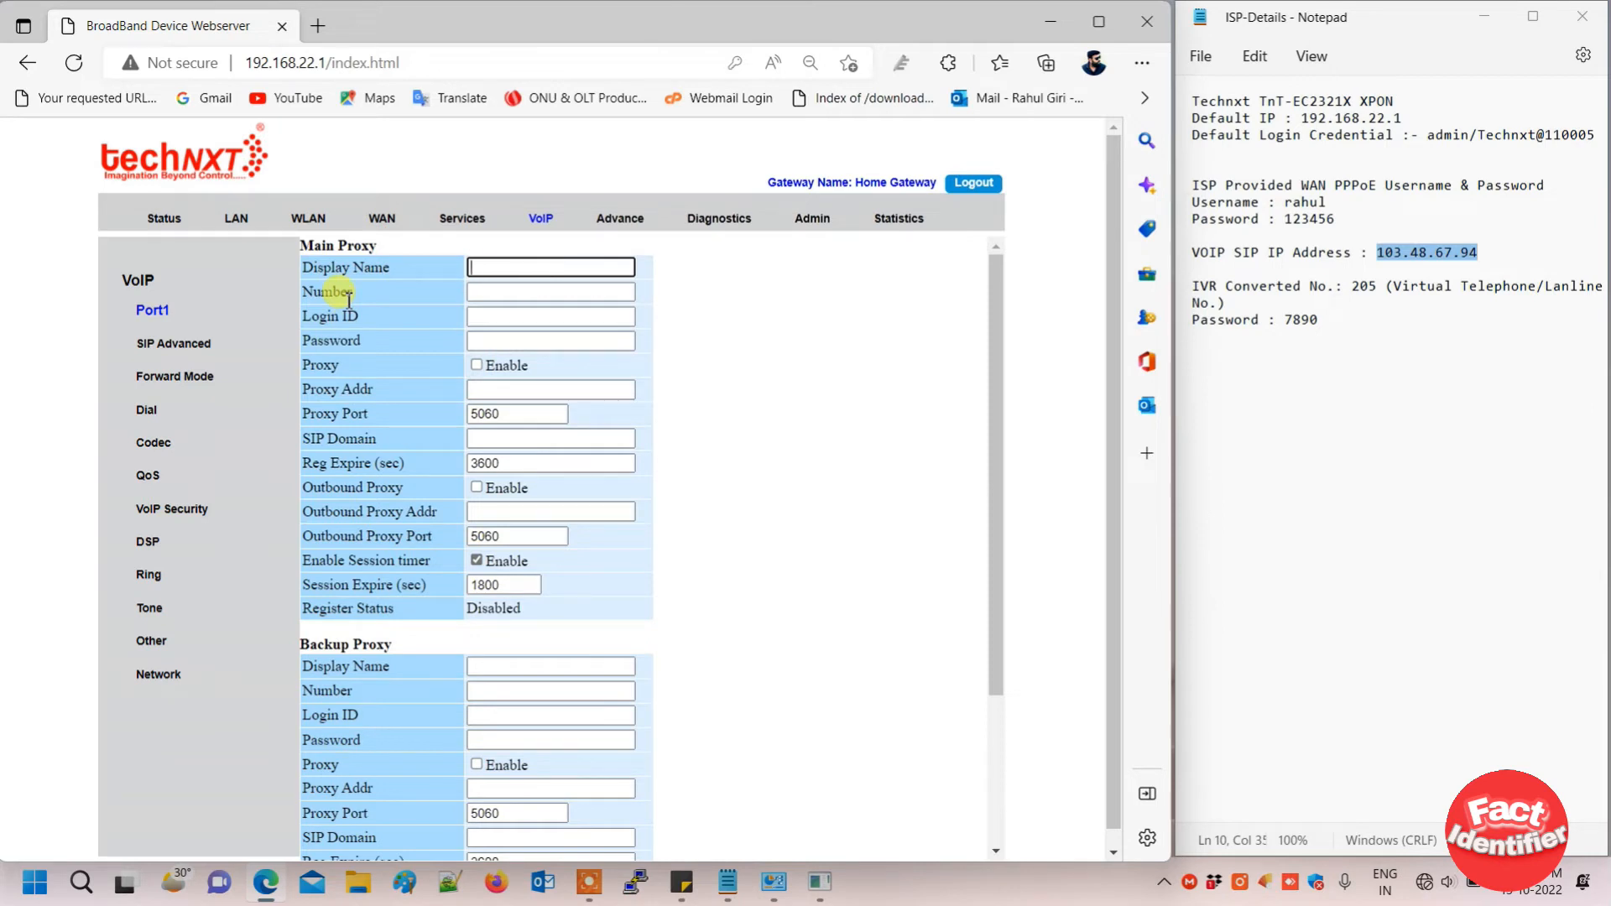
pyautogui.write('205')
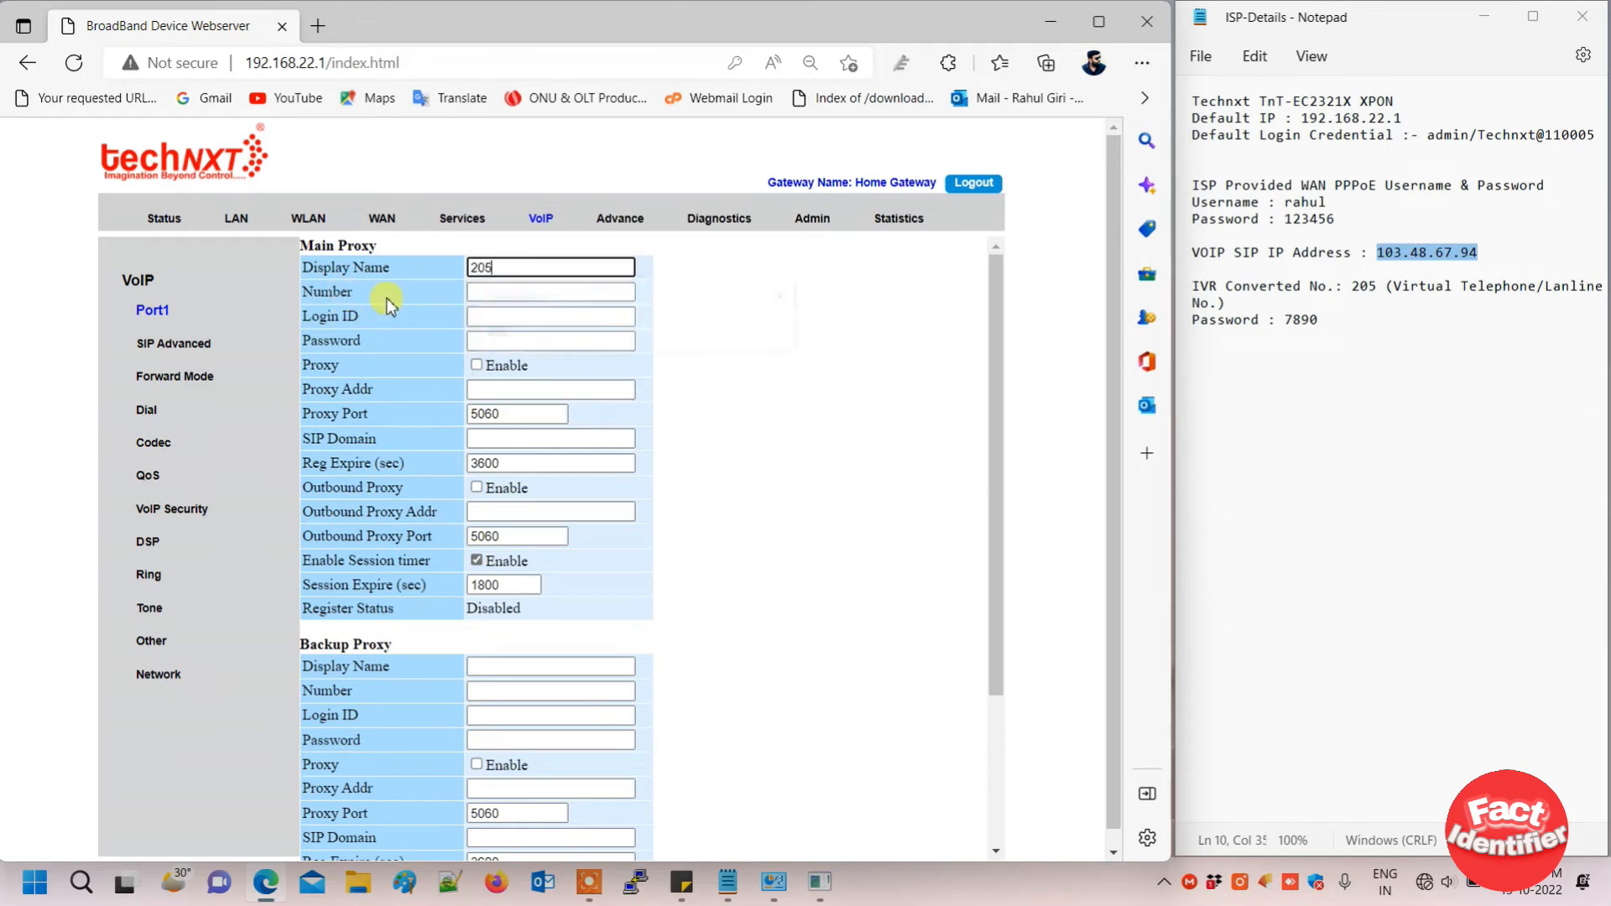
pyautogui.press('Tab')
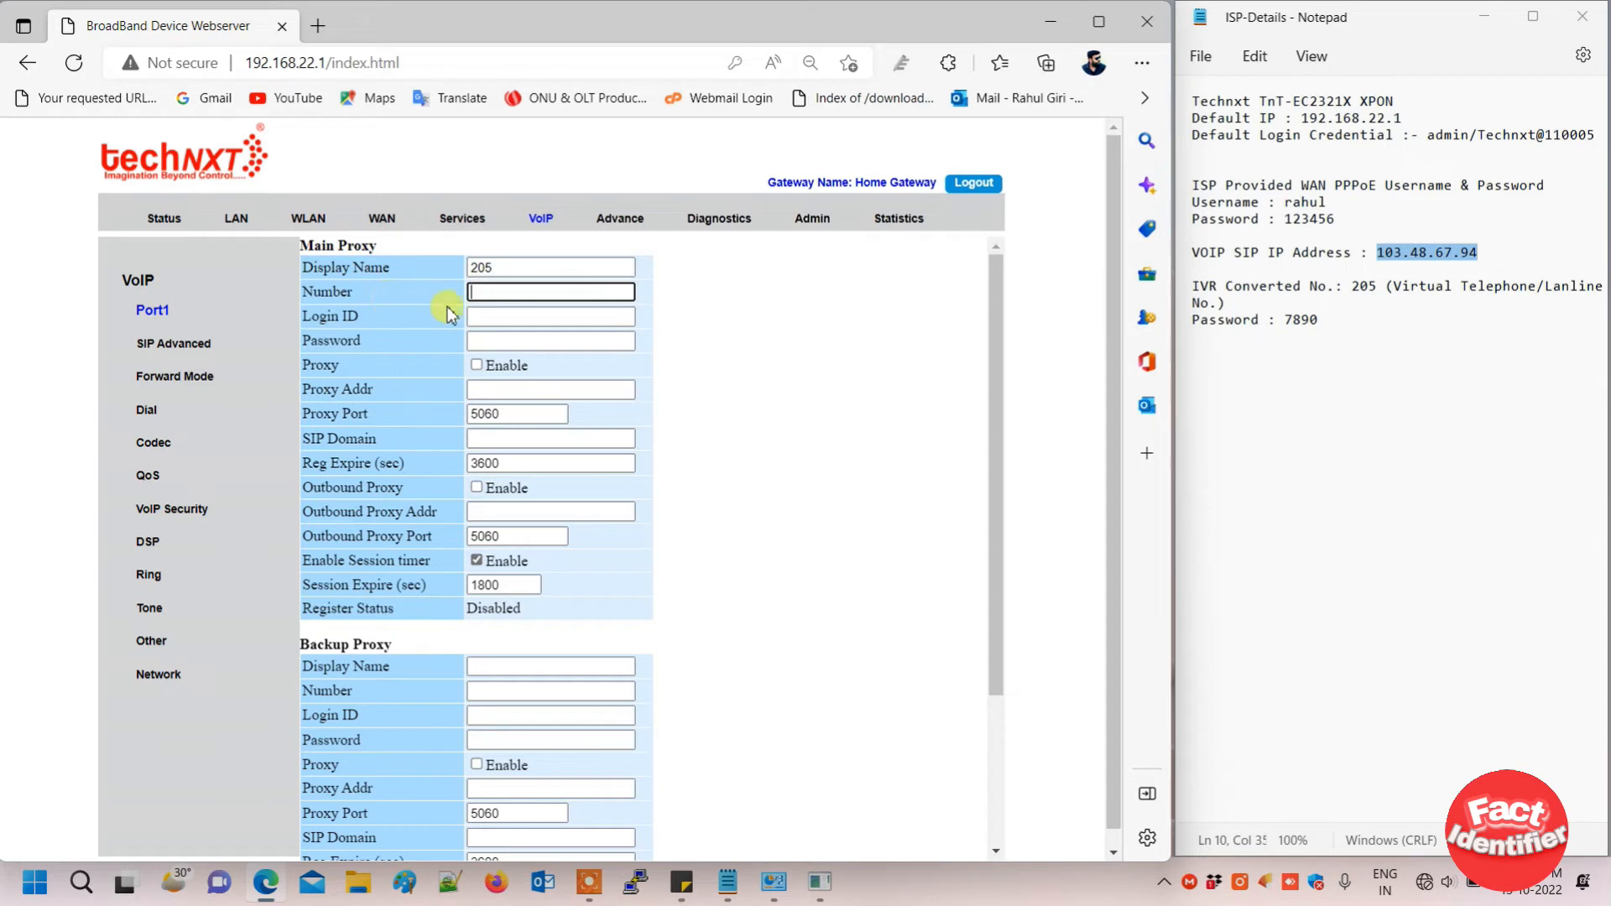
pyautogui.write('205')
pyautogui.click(479, 311)
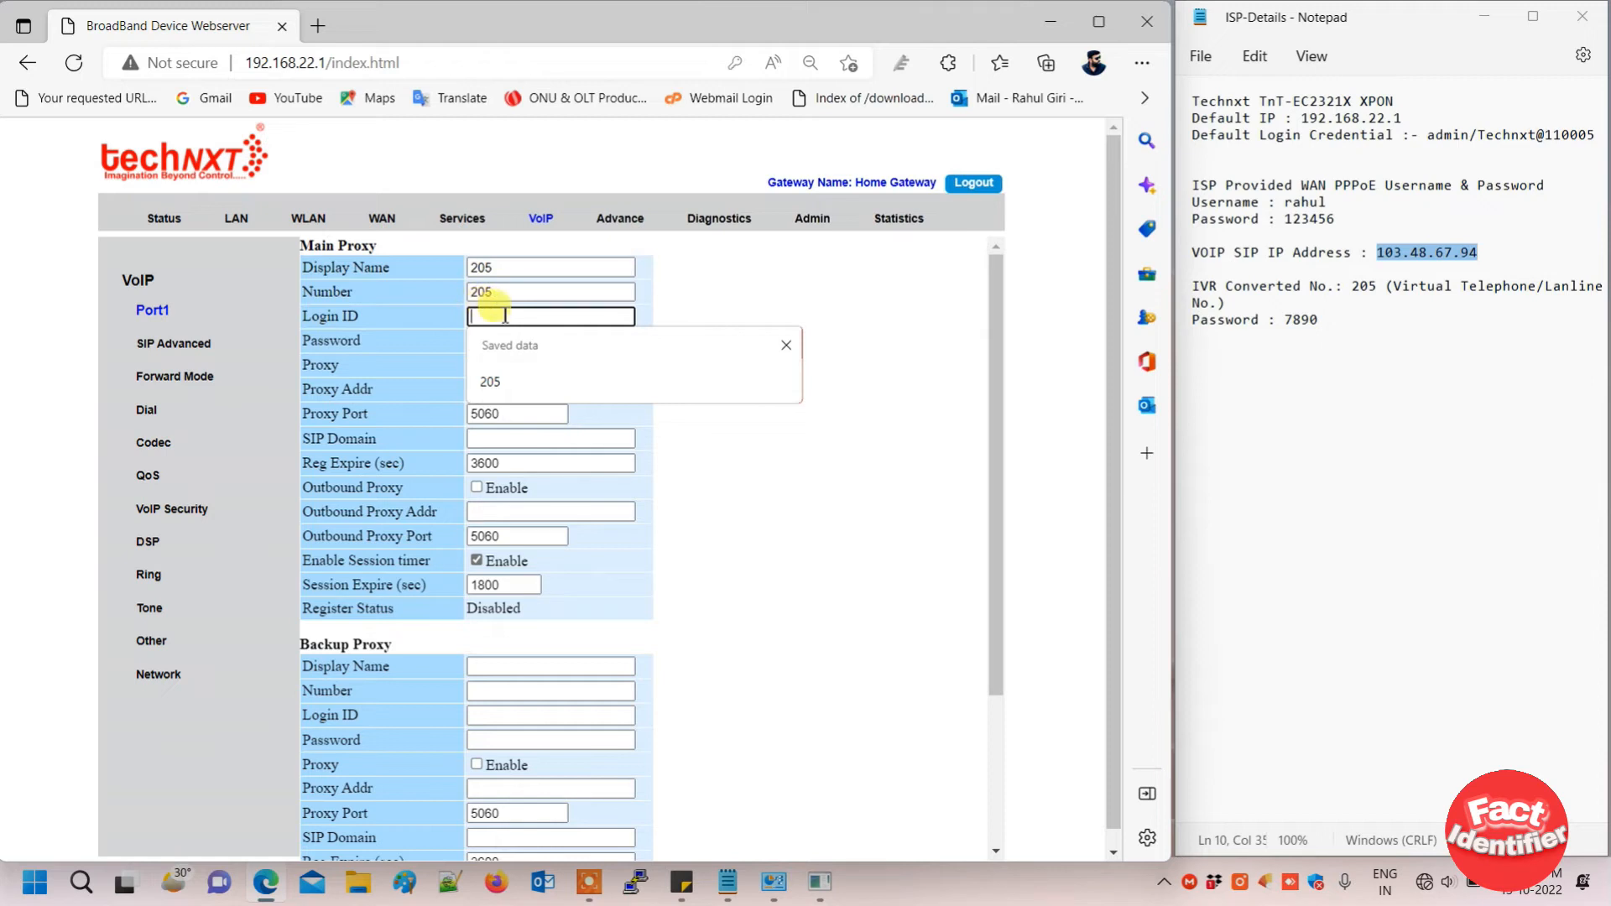
pyautogui.write('205')
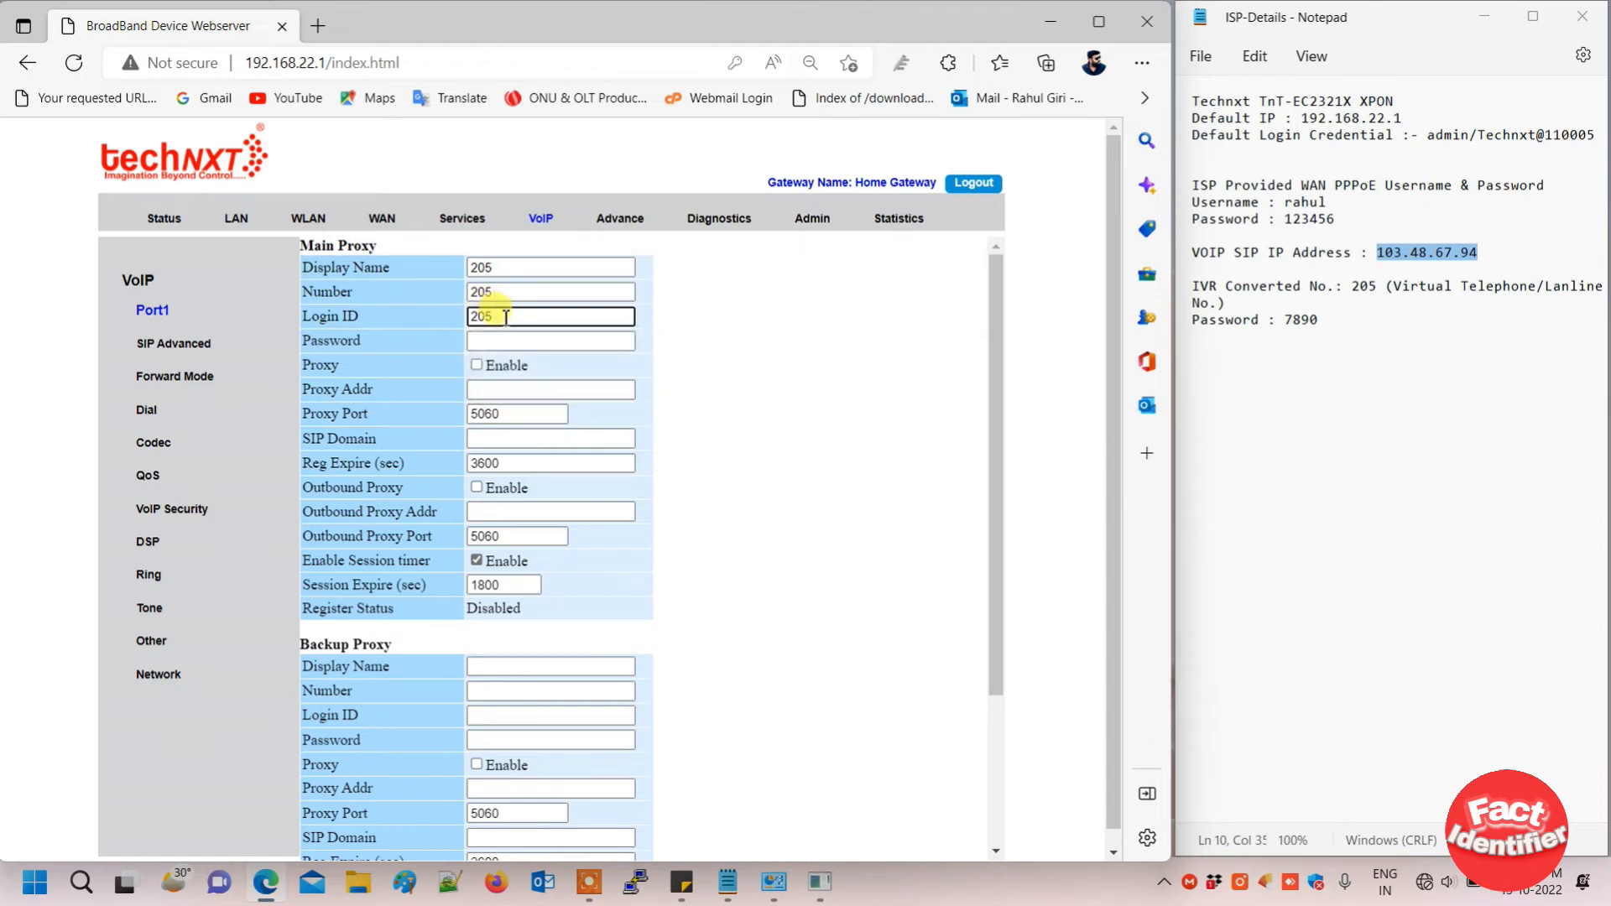
# - Paste the SIP password from the notes and enable the main proxy
pyautogui.click(504, 340)
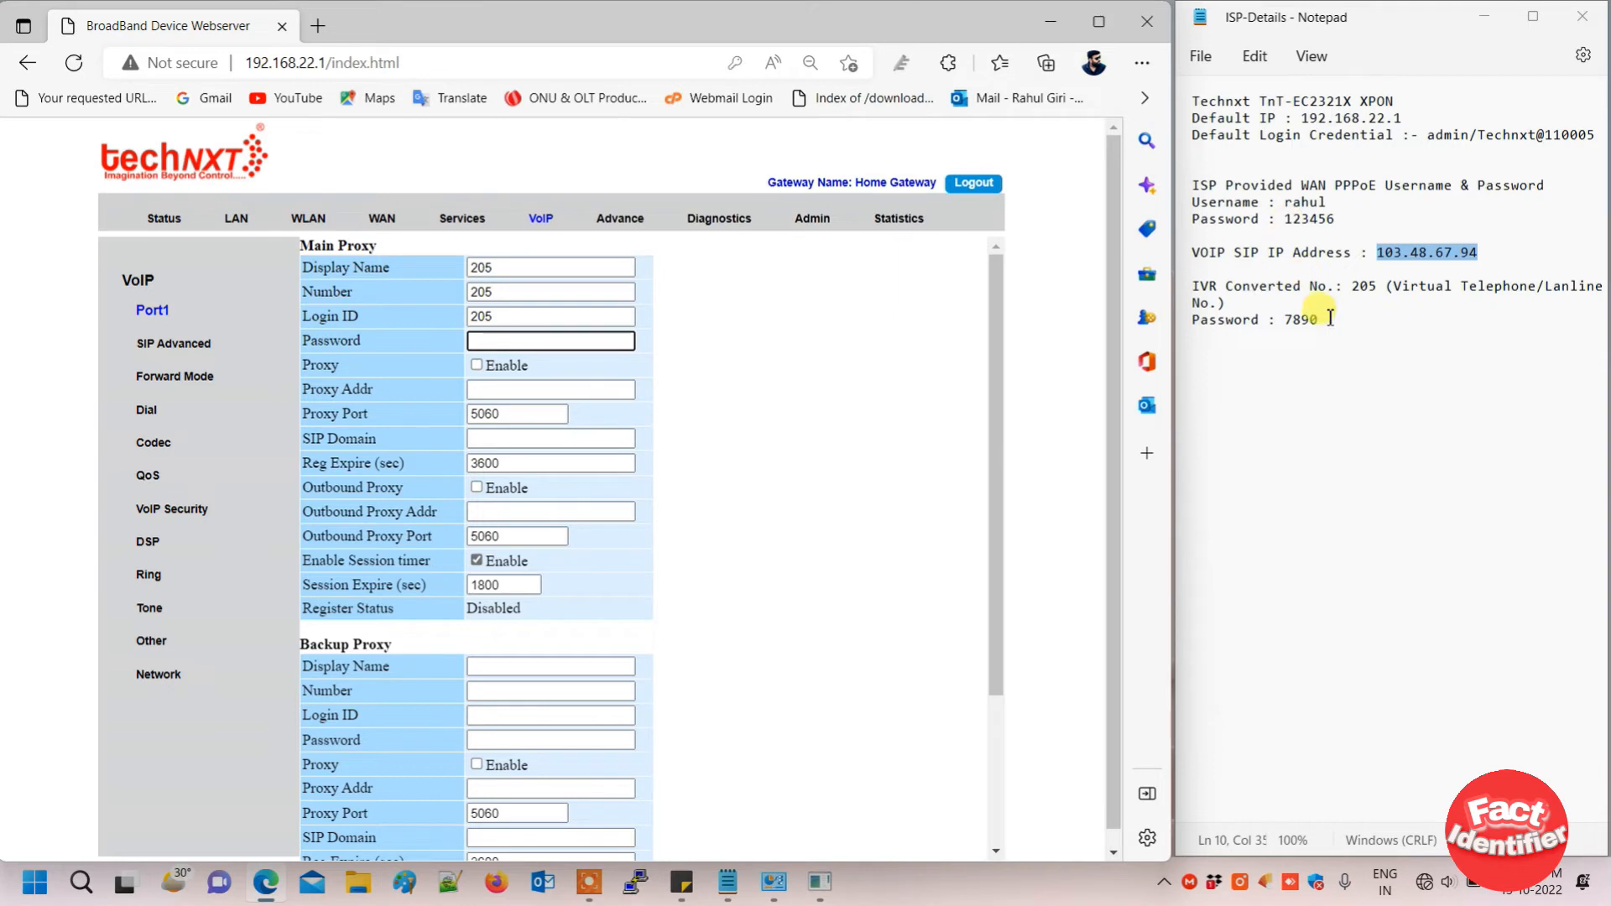
pyautogui.moveTo(1283, 319); pyautogui.dragTo(1321, 321)
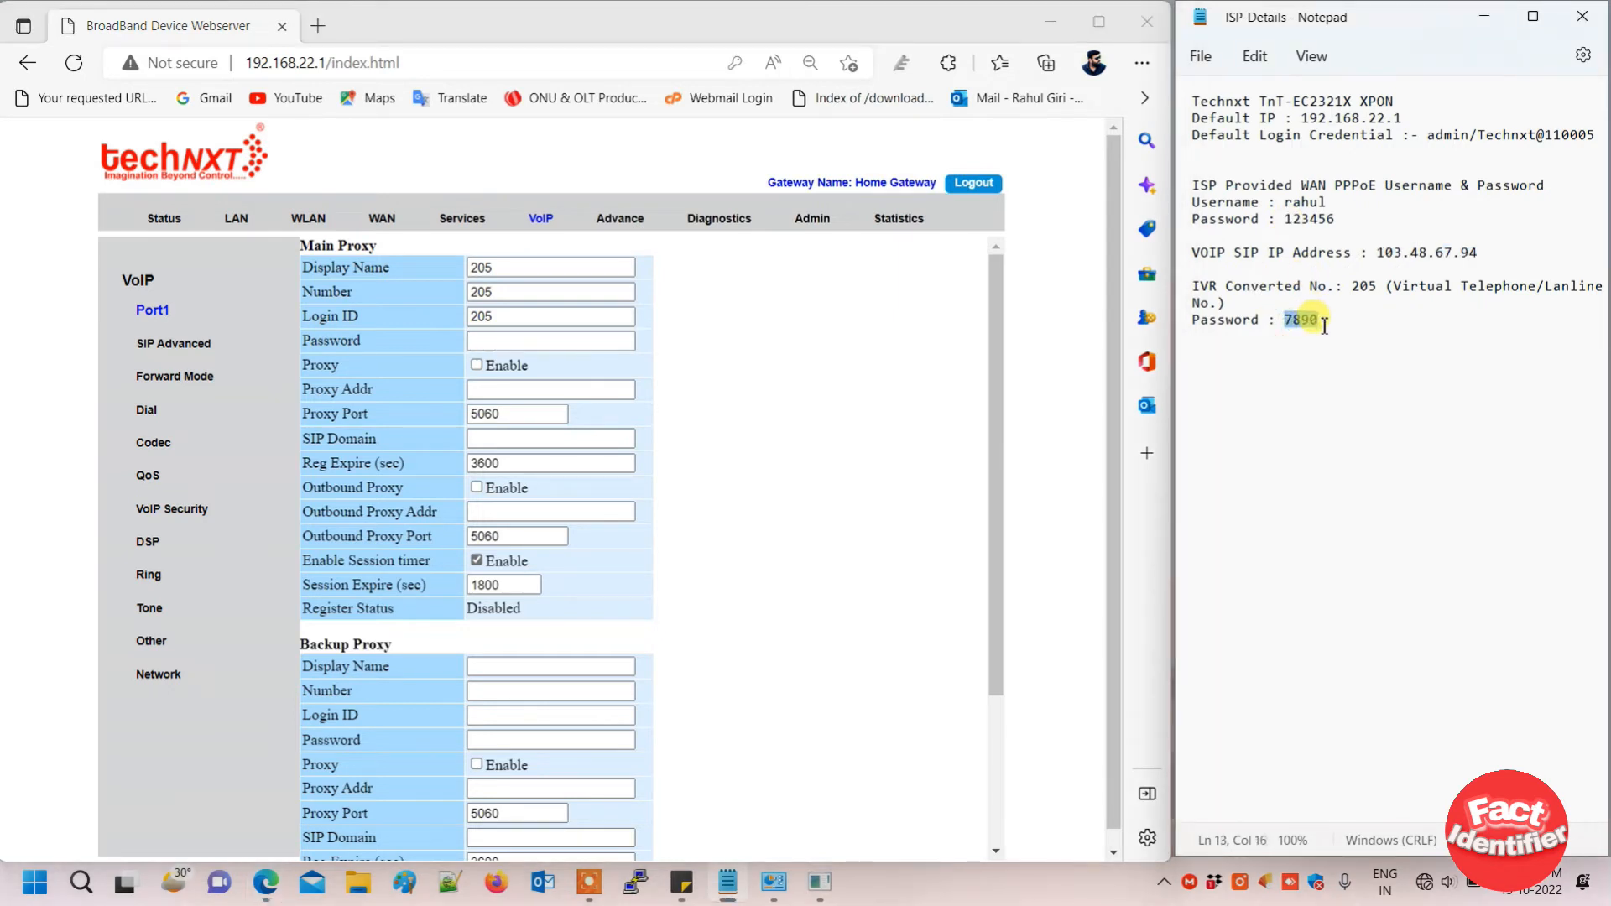
pyautogui.click(534, 342)
pyautogui.hotkey('ctrl', 'v')
pyautogui.click(477, 365)
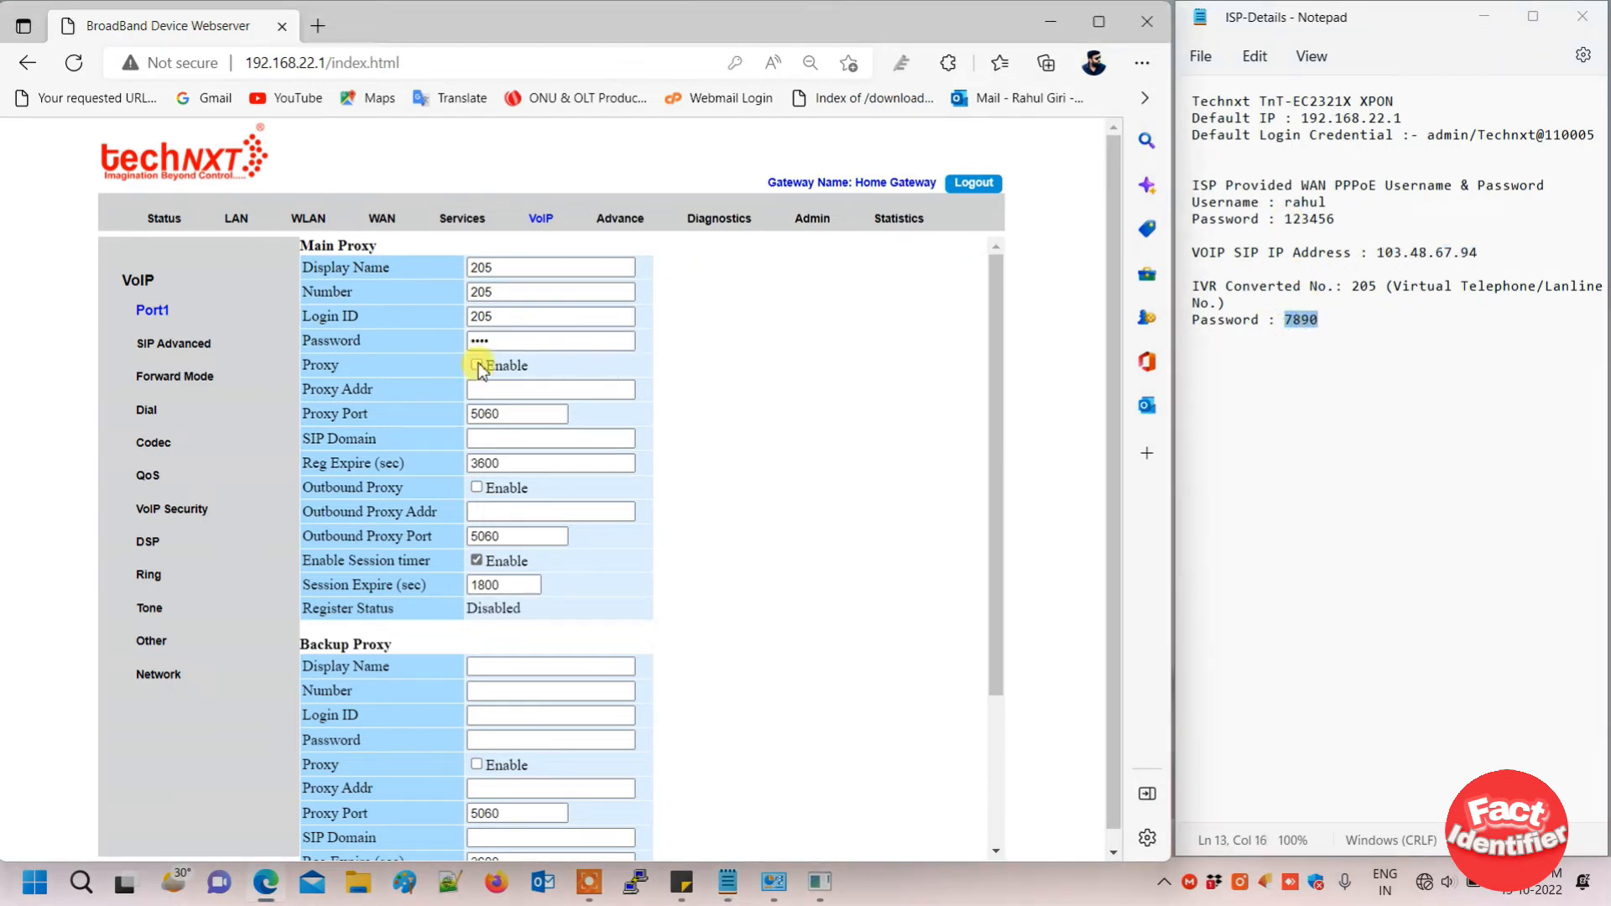
# - Set Proxy Addr, SIP Domain and enabled Outbound Proxy to 103.48.67.94, then apply
pyautogui.click(546, 394)
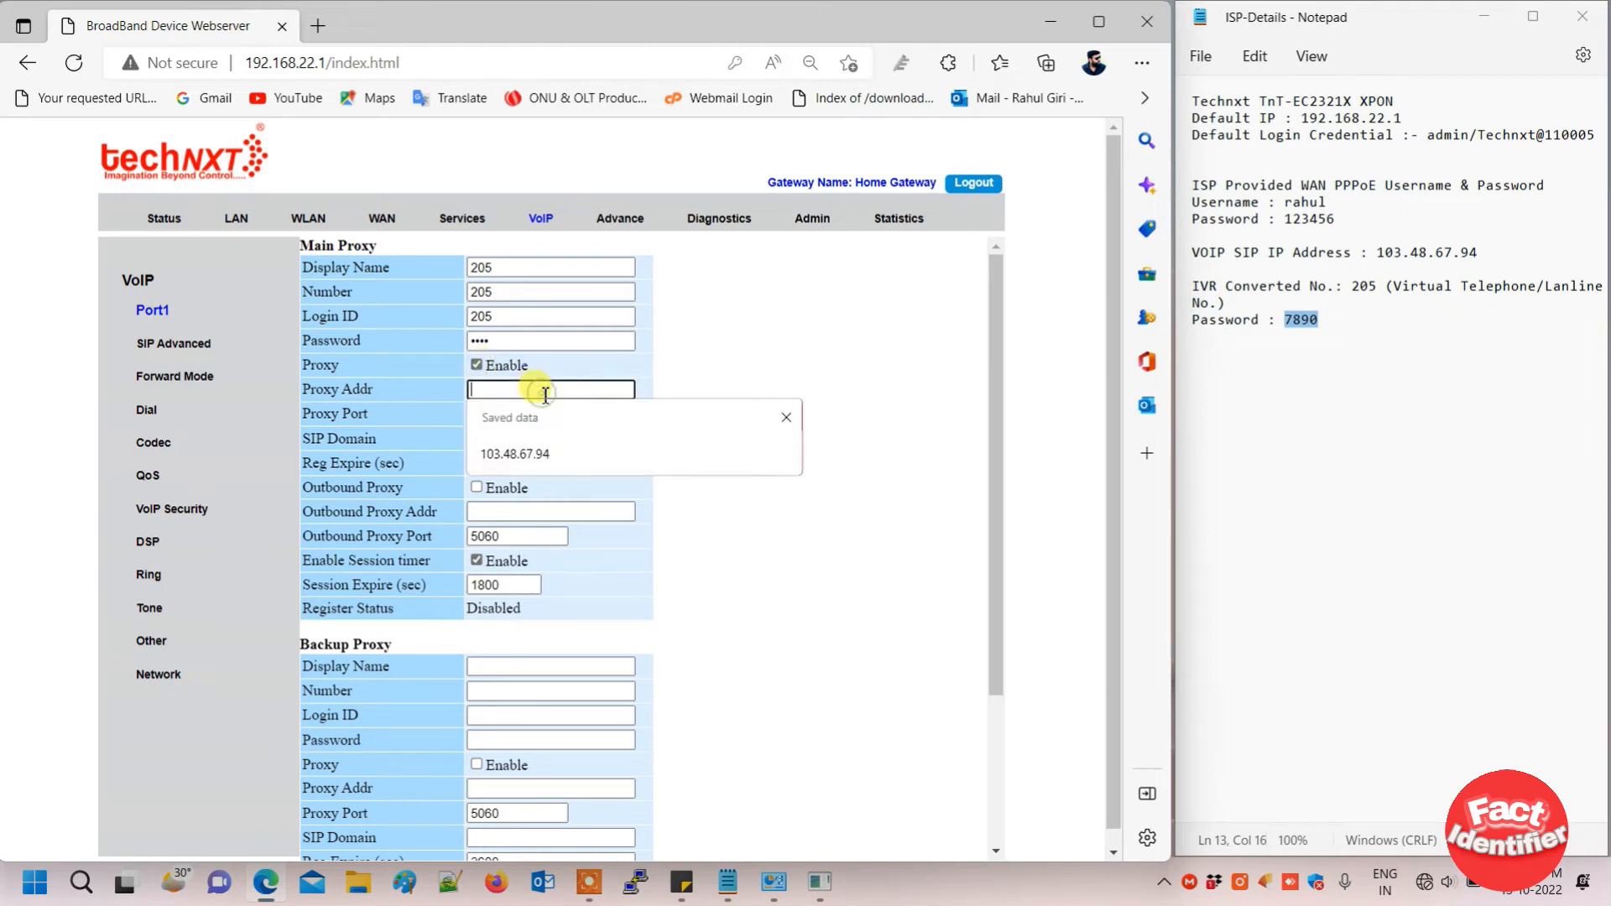
pyautogui.click(539, 452)
pyautogui.click(530, 439)
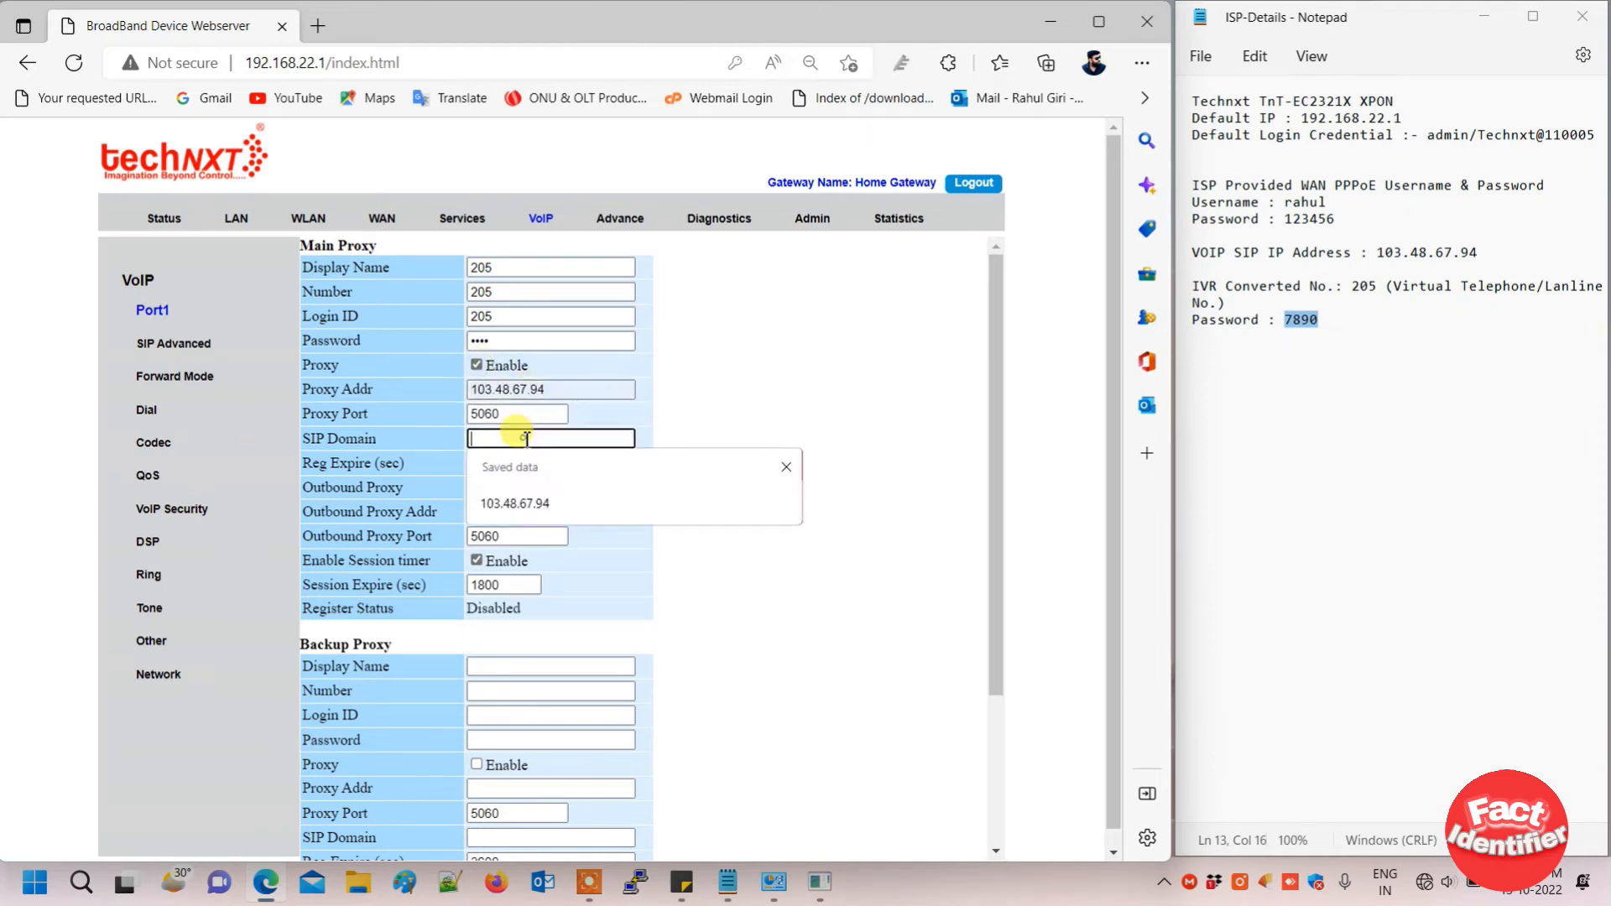
pyautogui.click(540, 506)
pyautogui.click(478, 487)
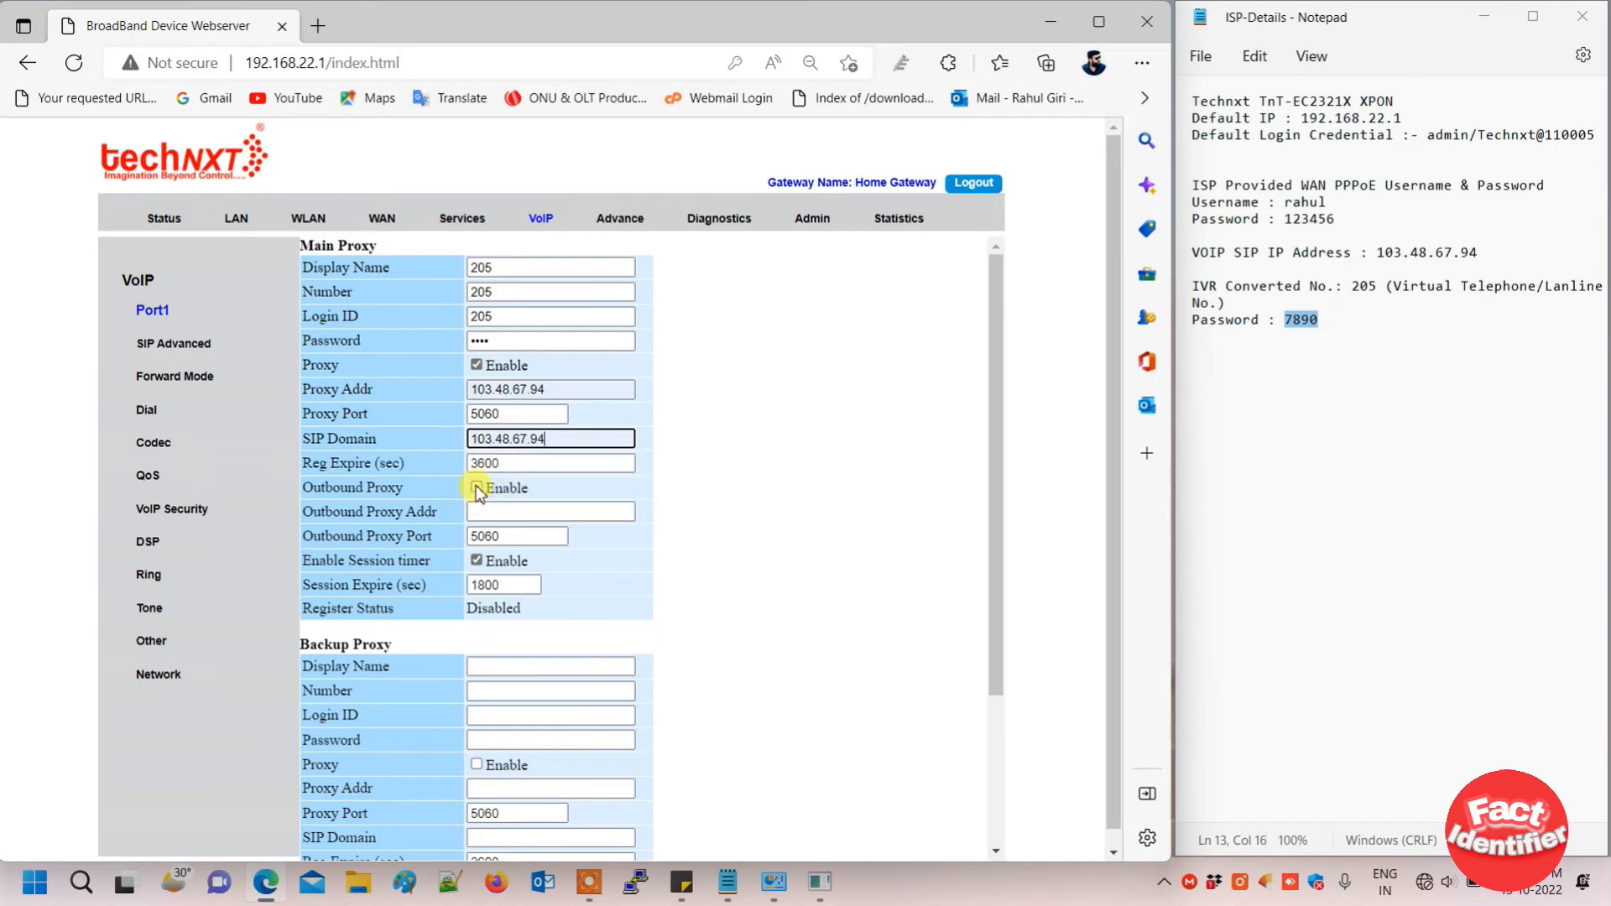
pyautogui.click(505, 513)
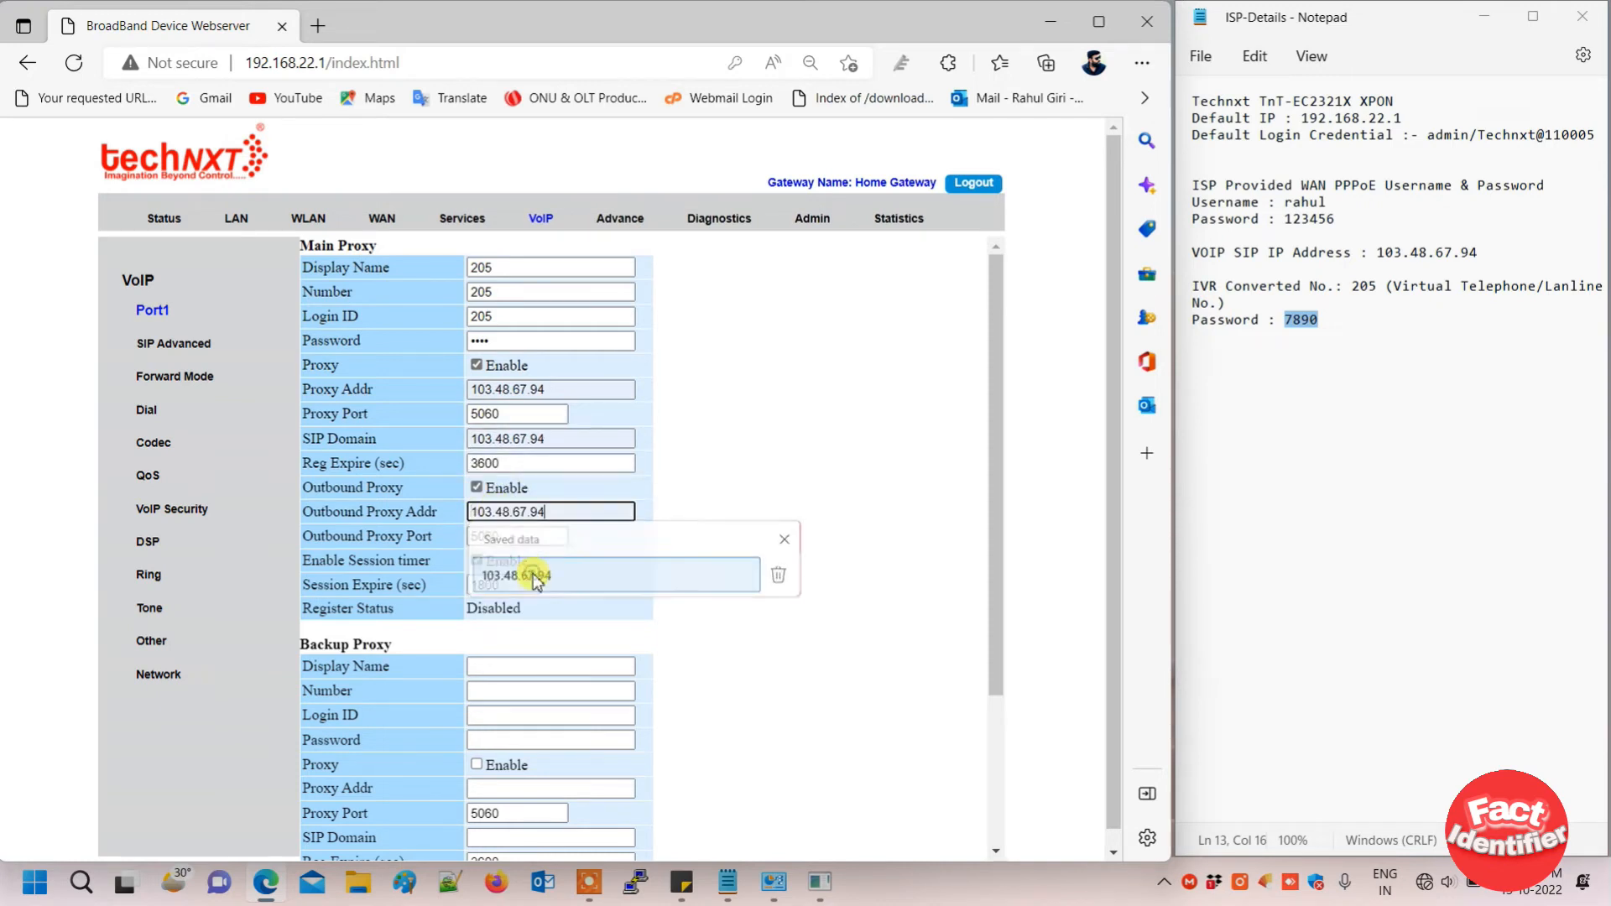
pyautogui.click(534, 573)
pyautogui.scroll(-1, 535, 574)
pyautogui.scroll(-1, 535, 575)
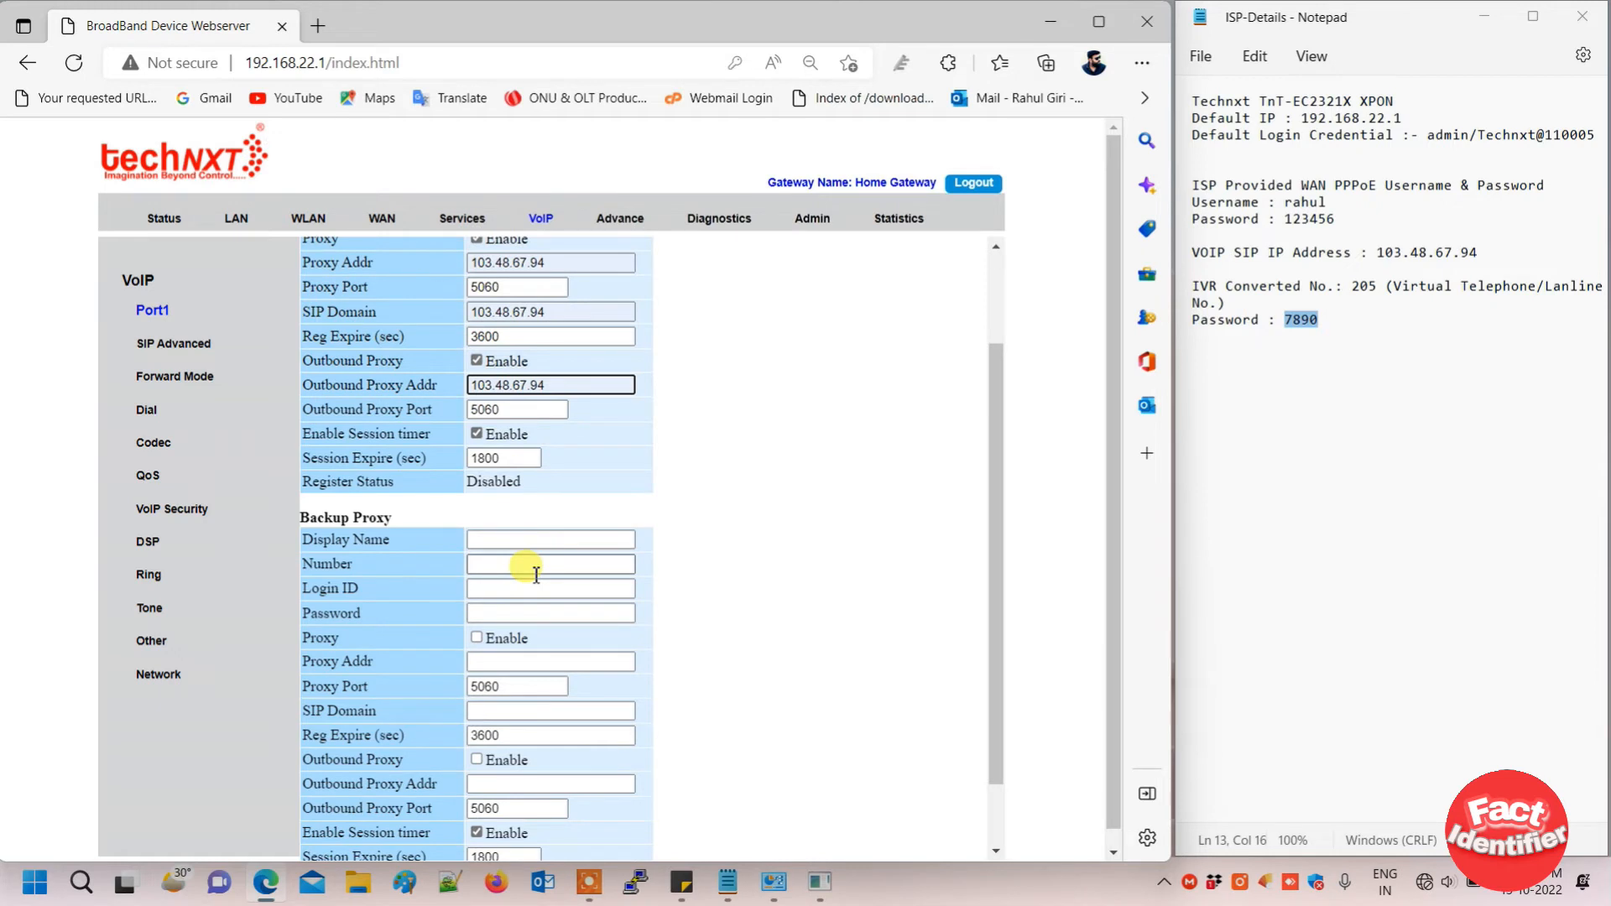
pyautogui.scroll(-2, 535, 575)
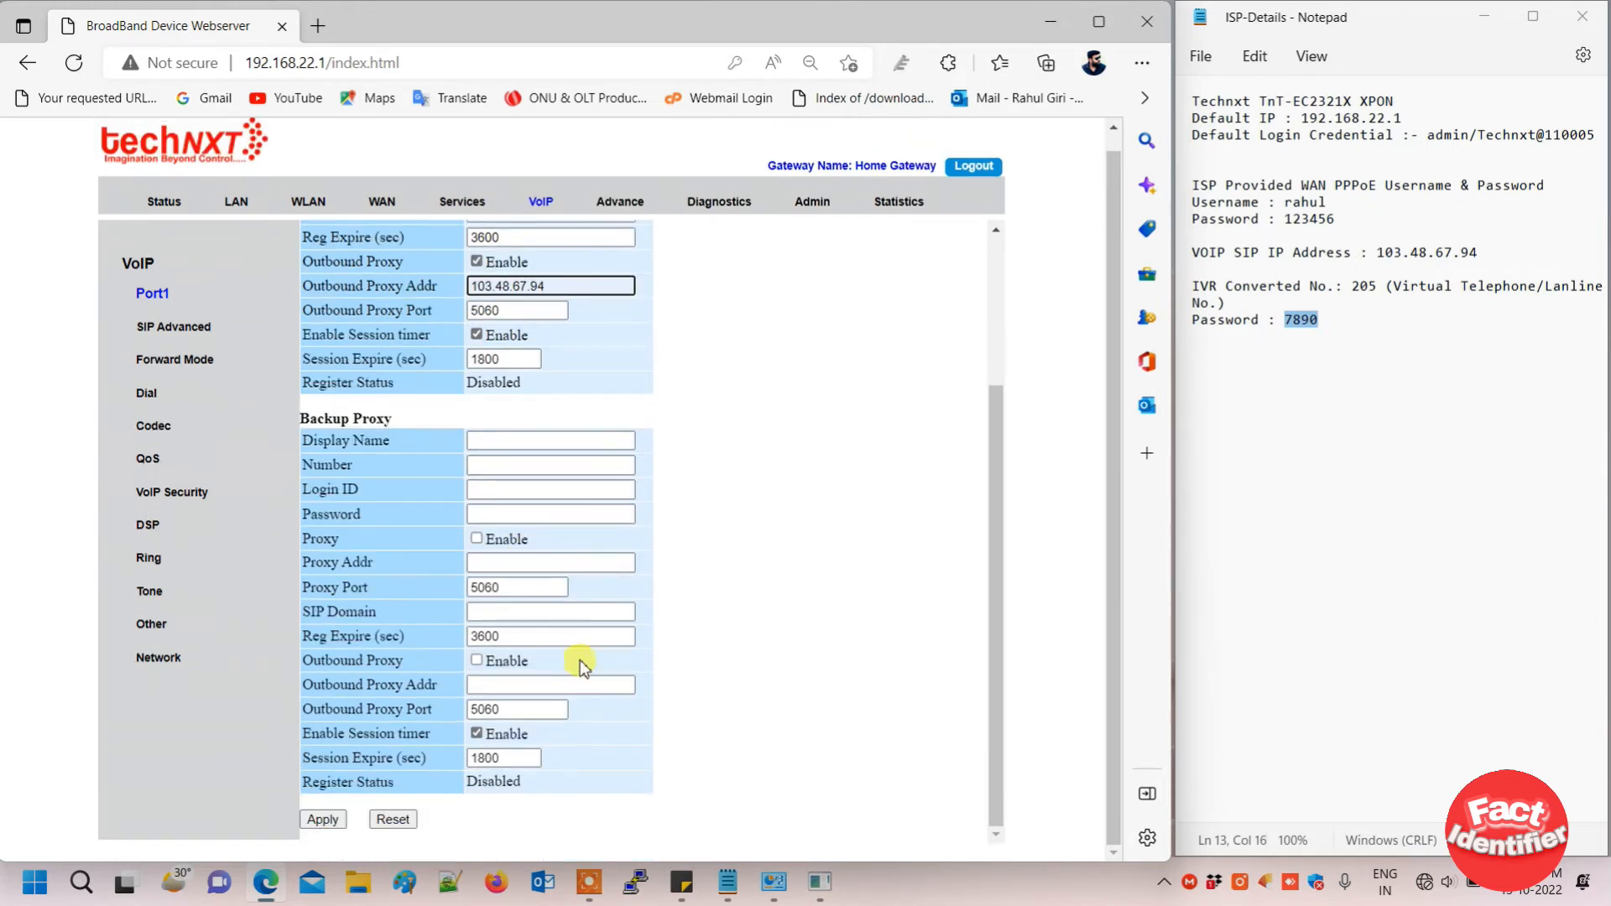
pyautogui.click(323, 820)
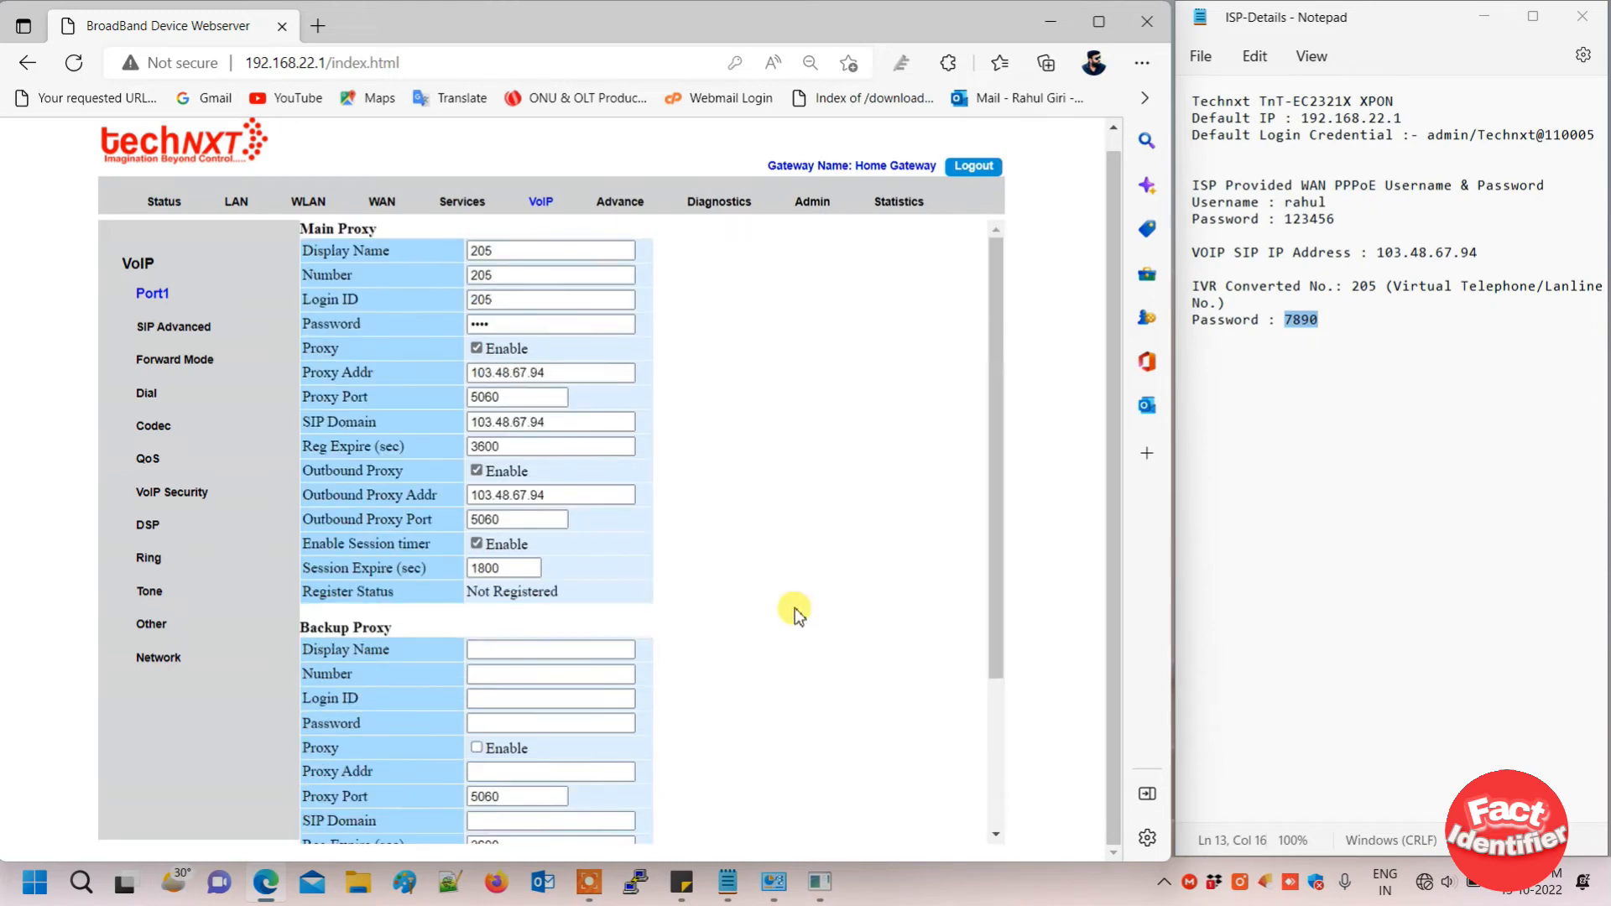
pyautogui.scroll(1, 794, 608)
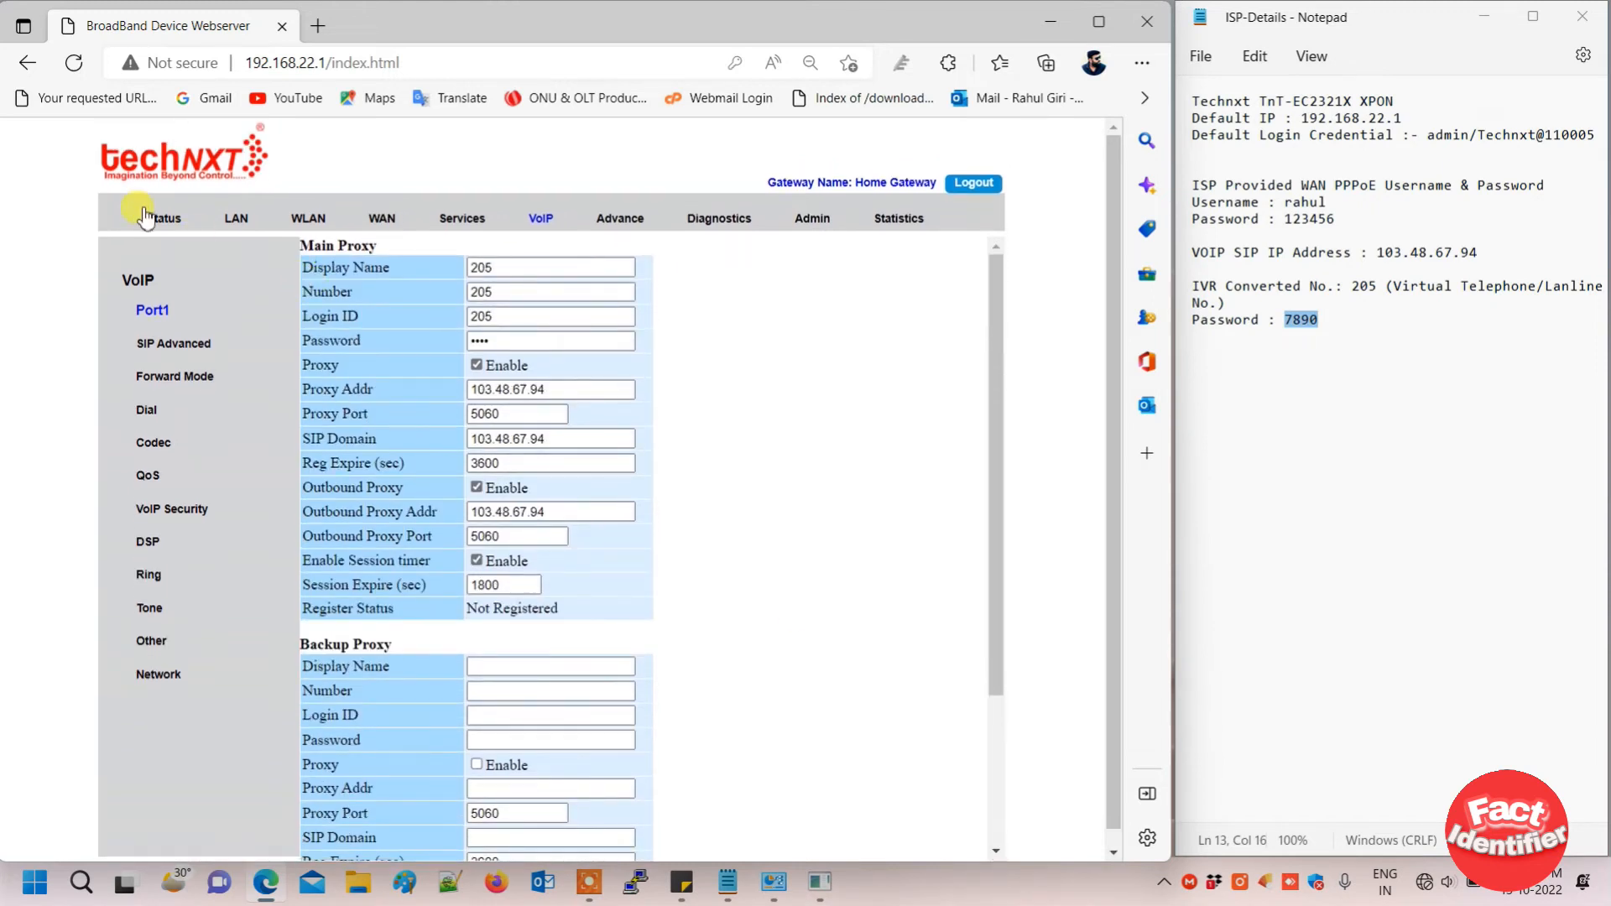
# - Open VOIP Status and refresh it until the main proxy reads Registered
pyautogui.click(165, 220)
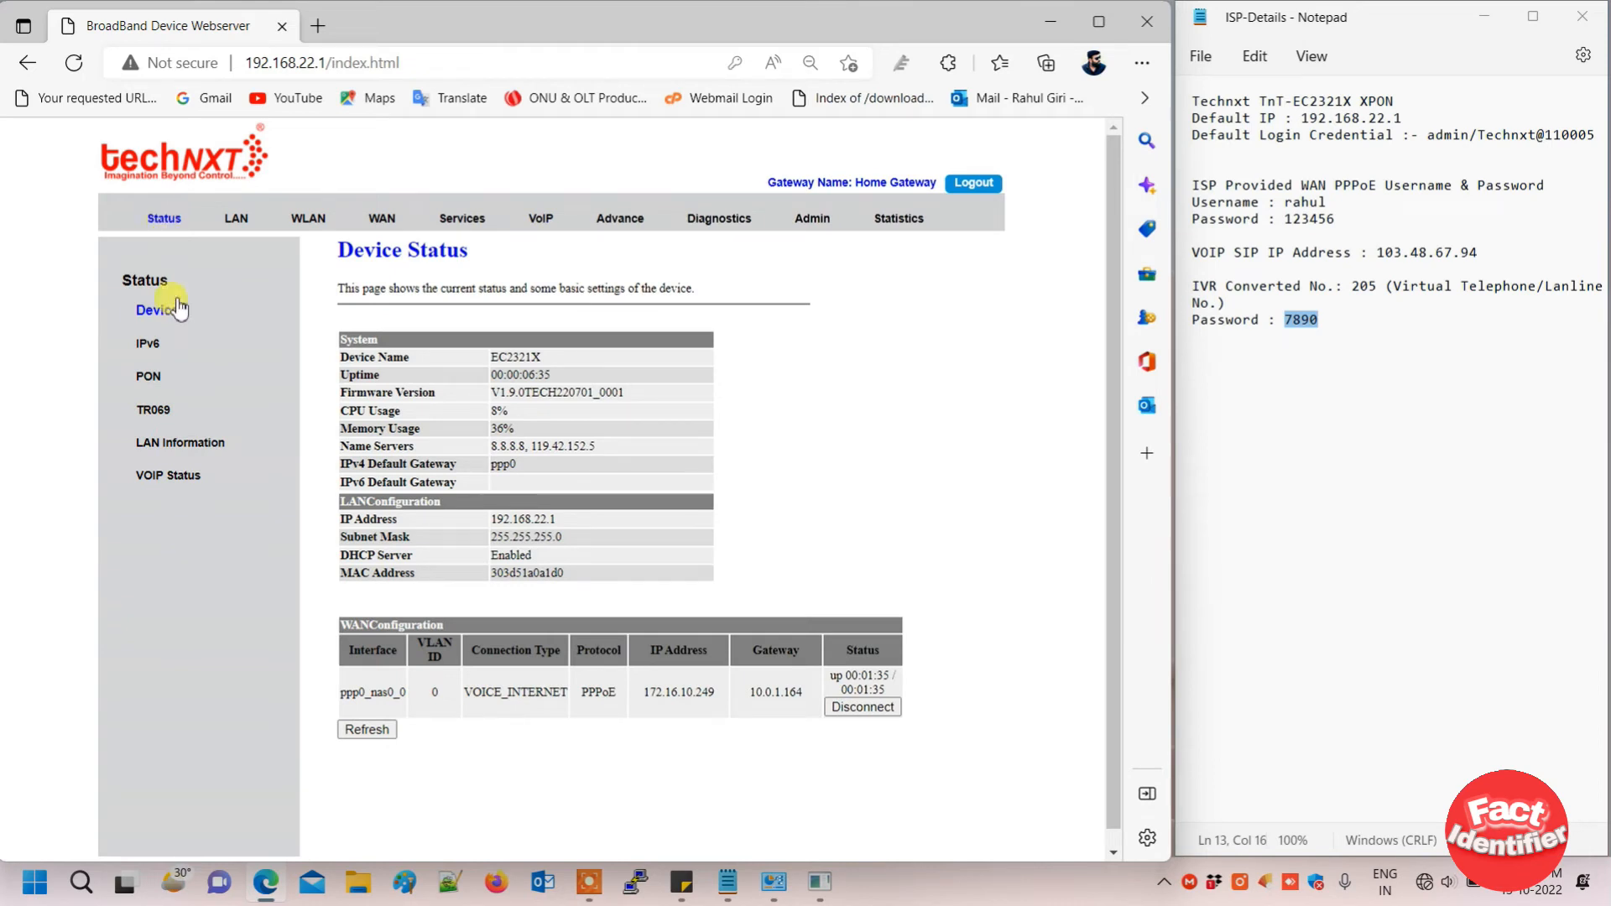
pyautogui.click(174, 477)
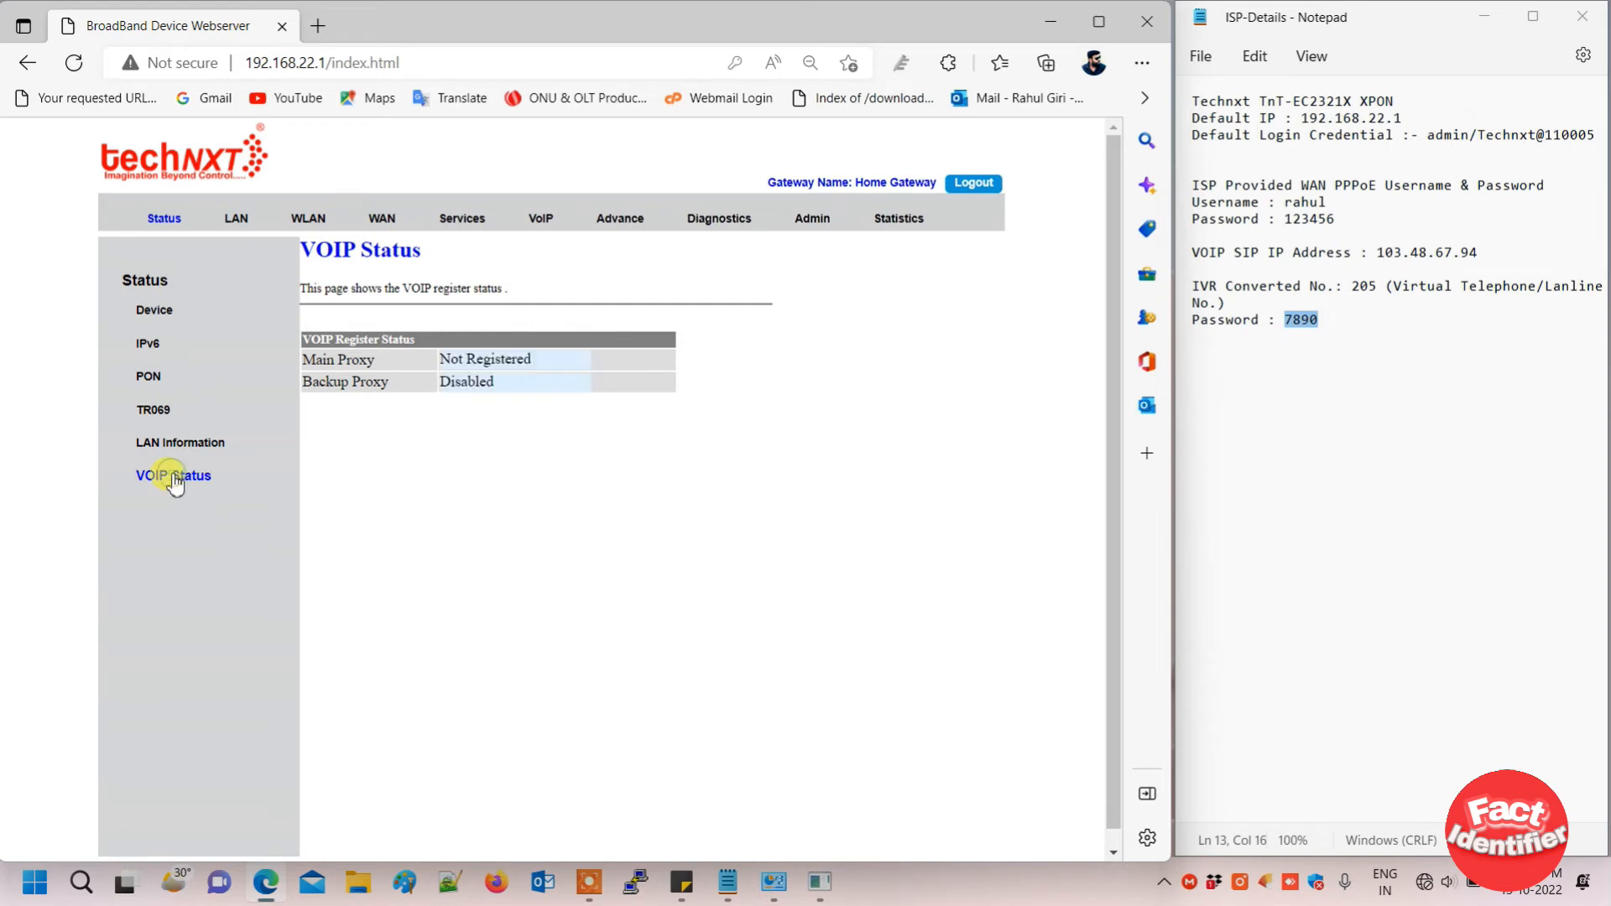
pyautogui.click(174, 478)
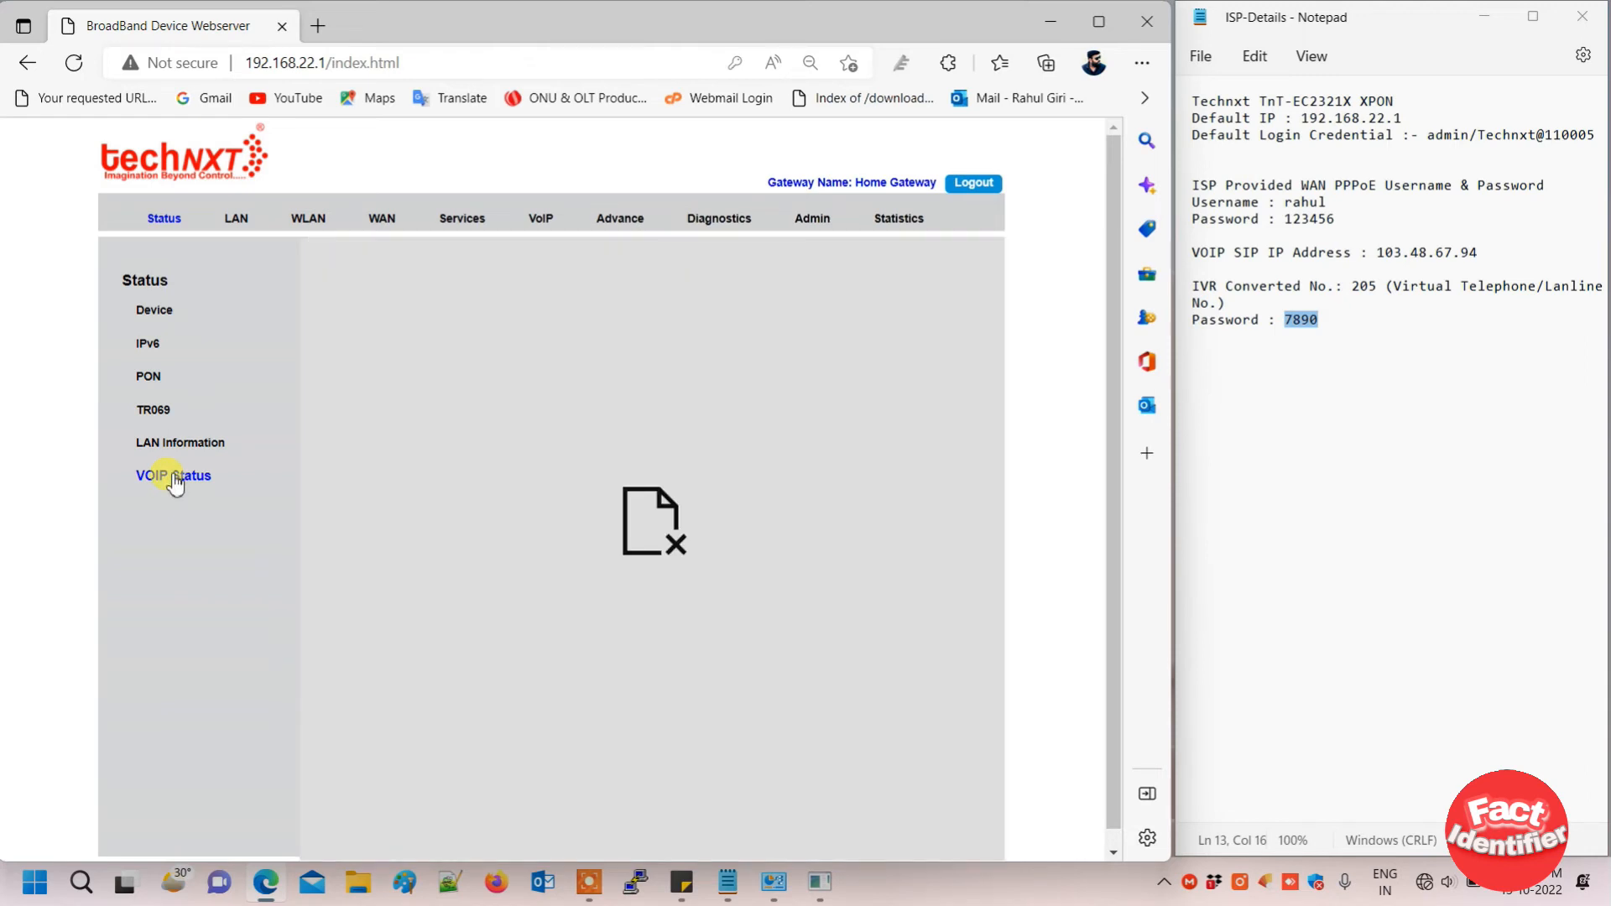
pyautogui.click(174, 478)
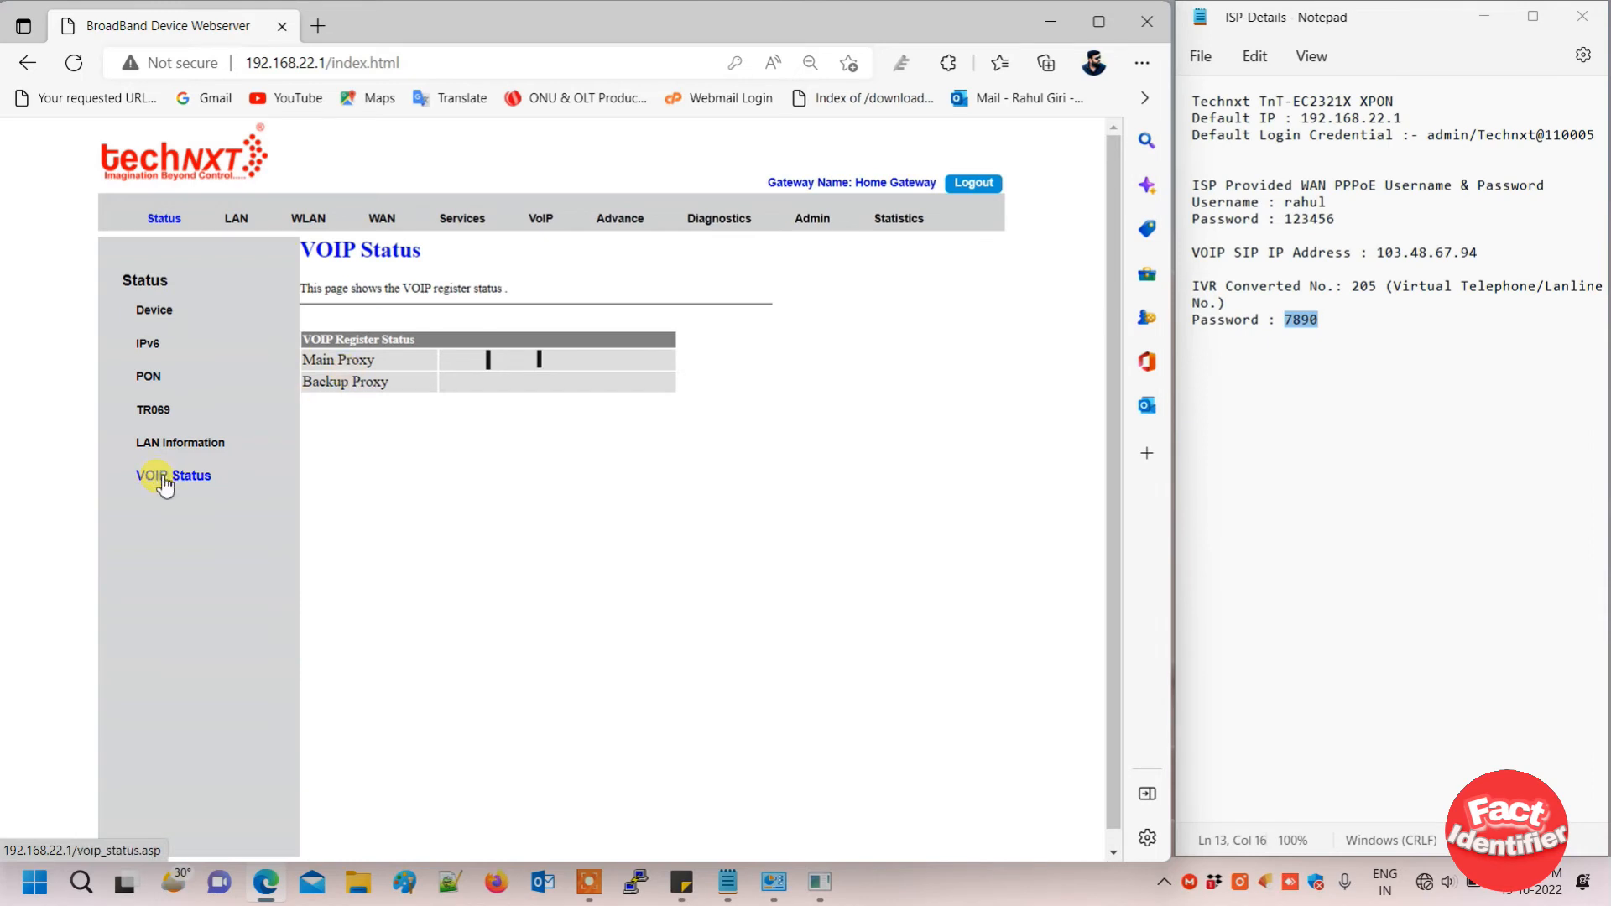
pyautogui.doubleClick(521, 360)
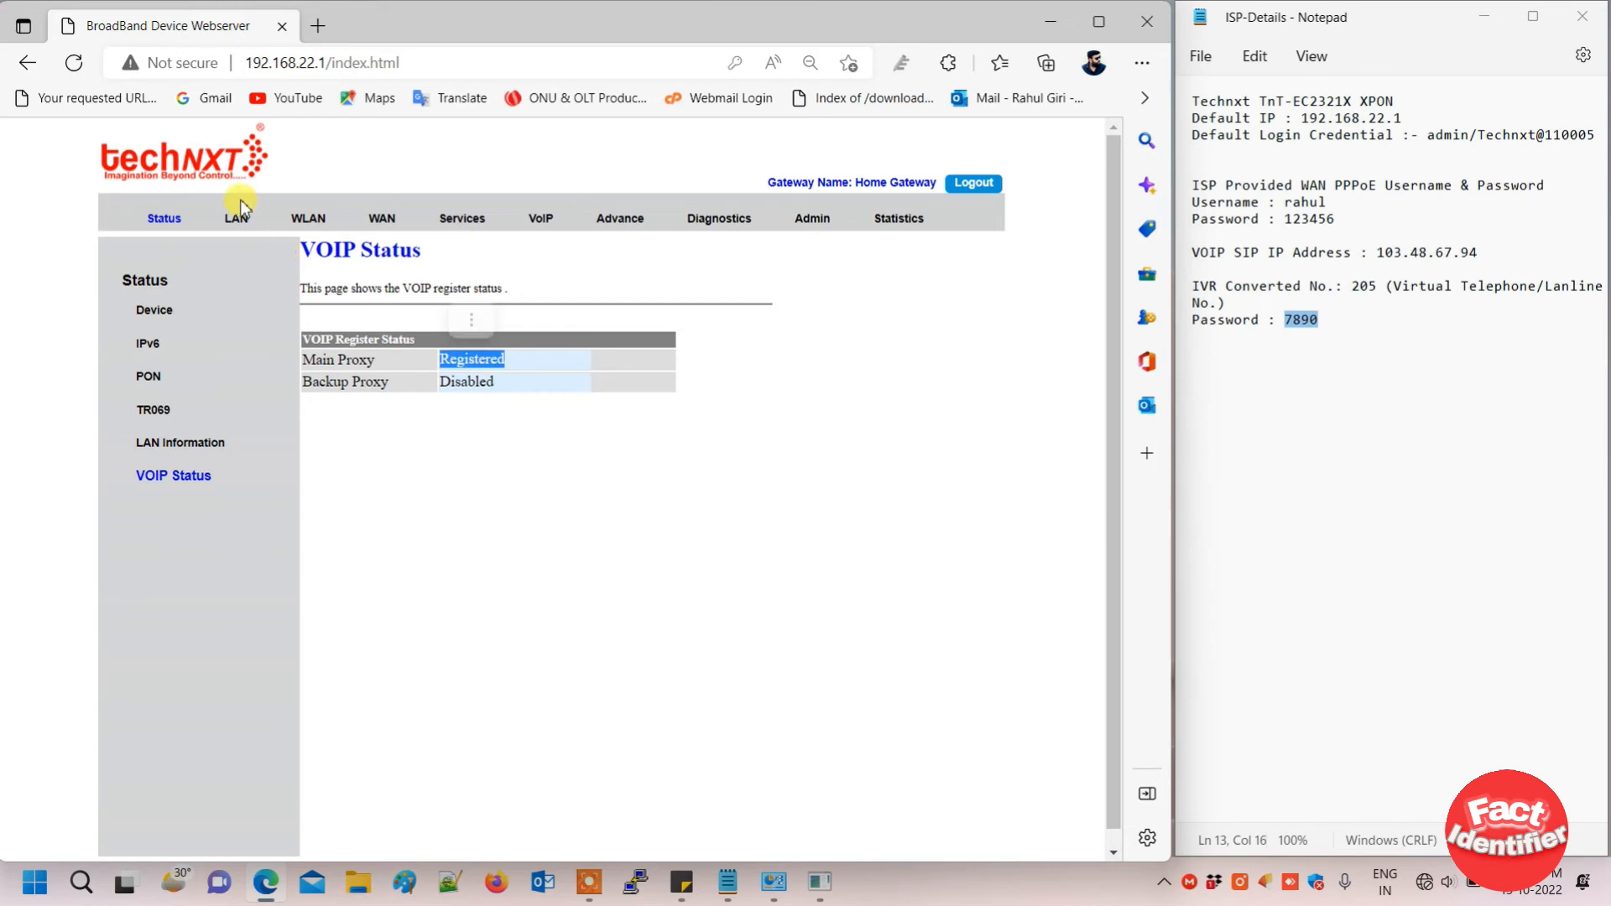
# - Replace the SSID FTTH-A1D0 with Technxt-2g on the WLAN page and apply it
pyautogui.click(307, 217)
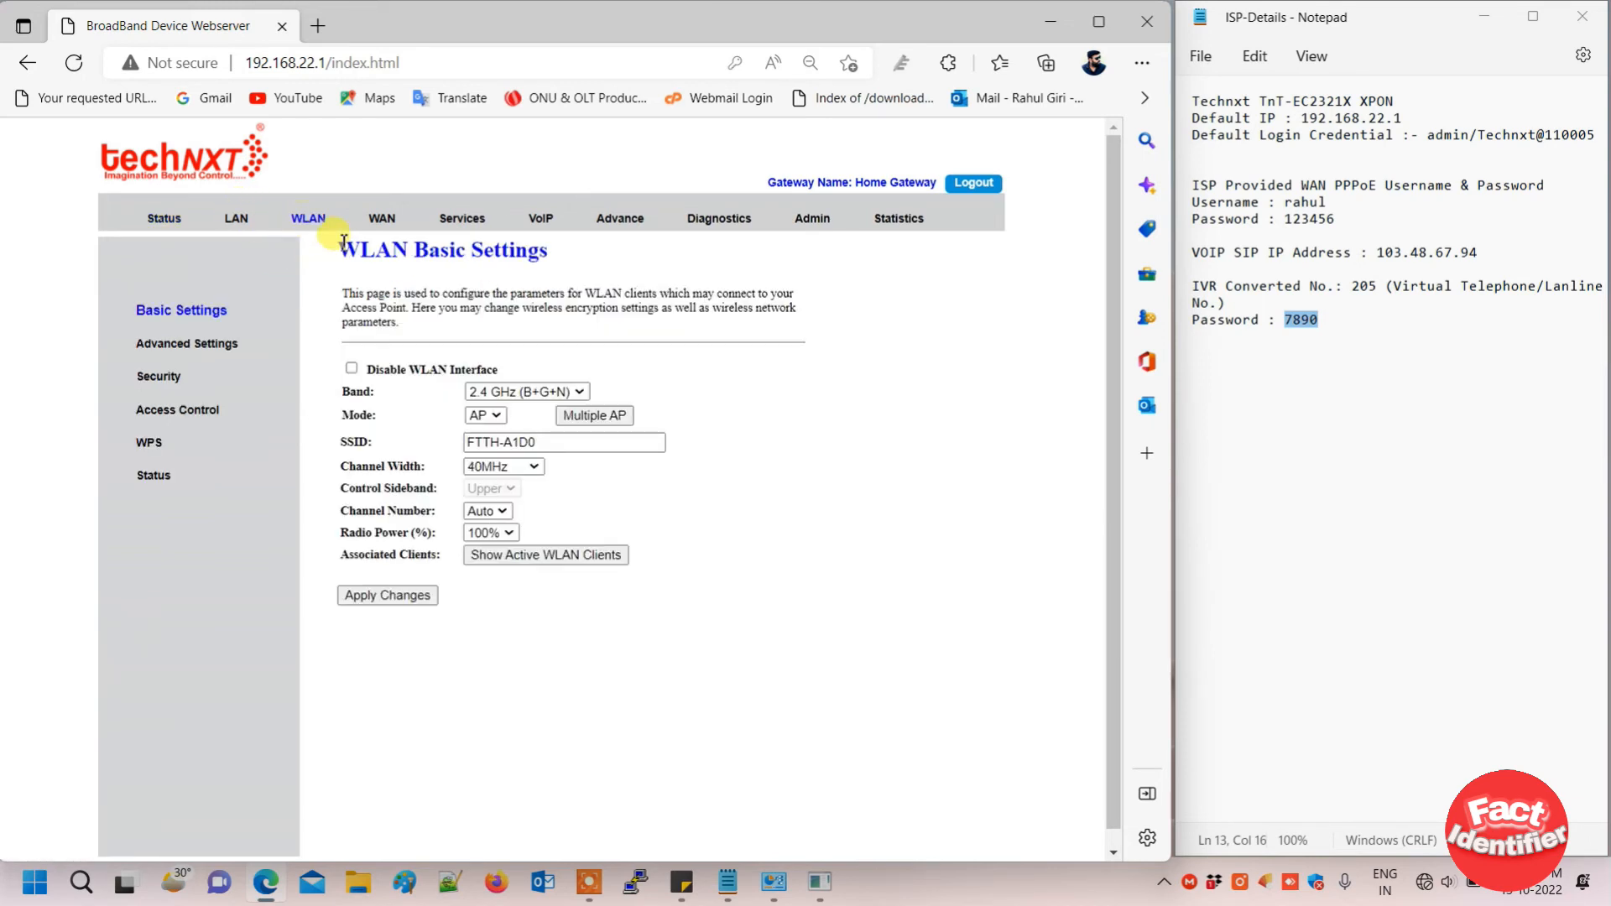
pyautogui.moveTo(545, 446); pyautogui.dragTo(357, 474)
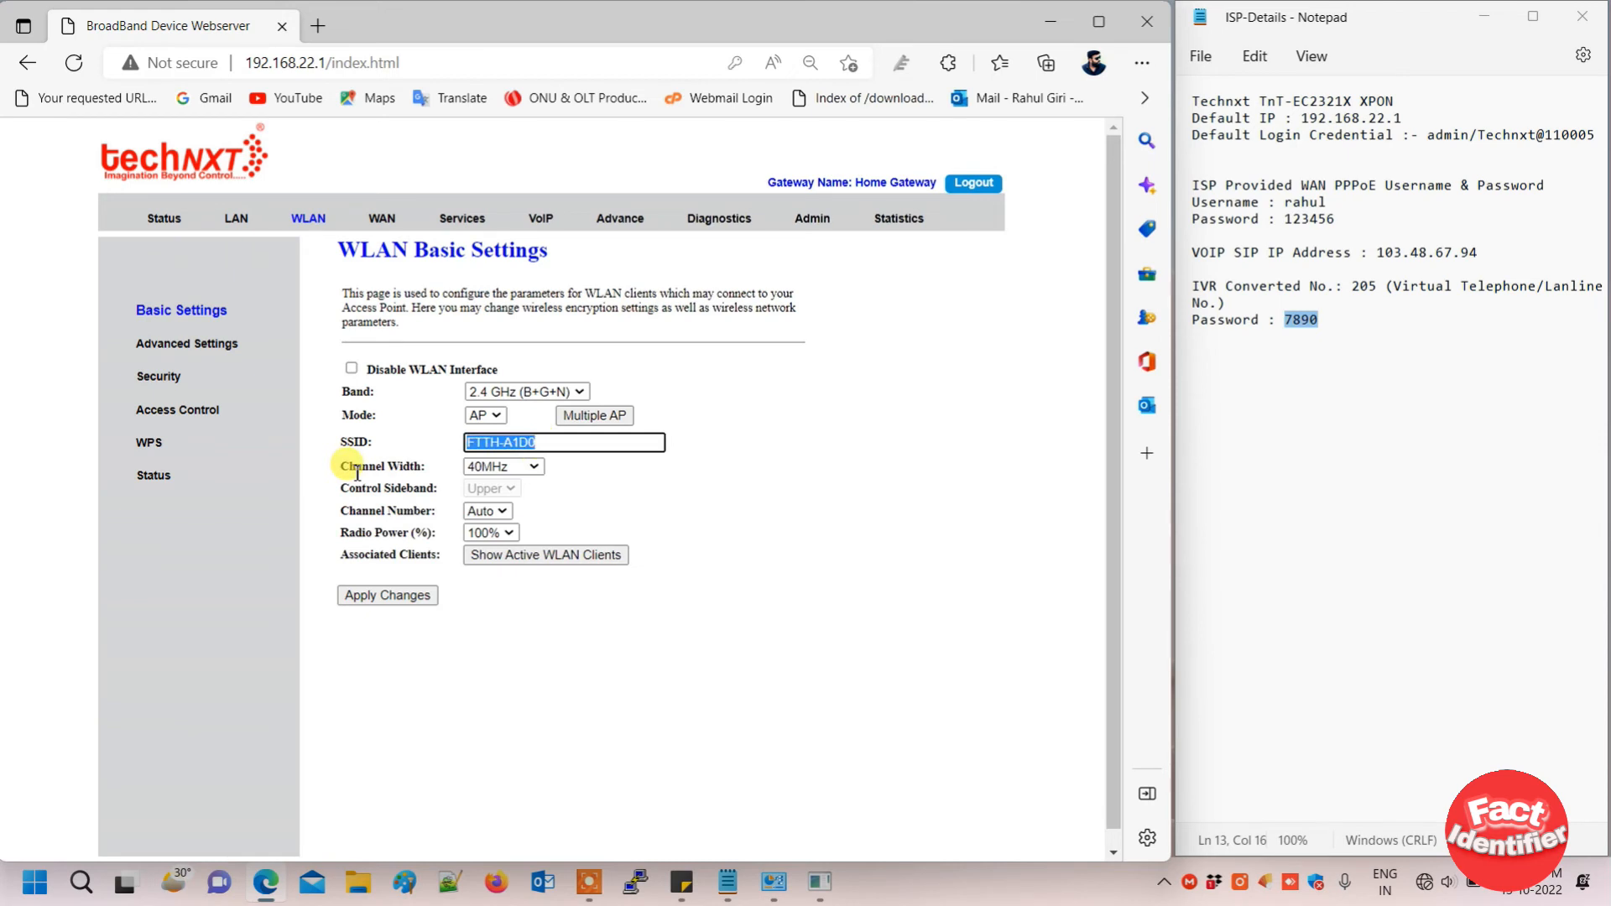
pyautogui.write('Technxt')
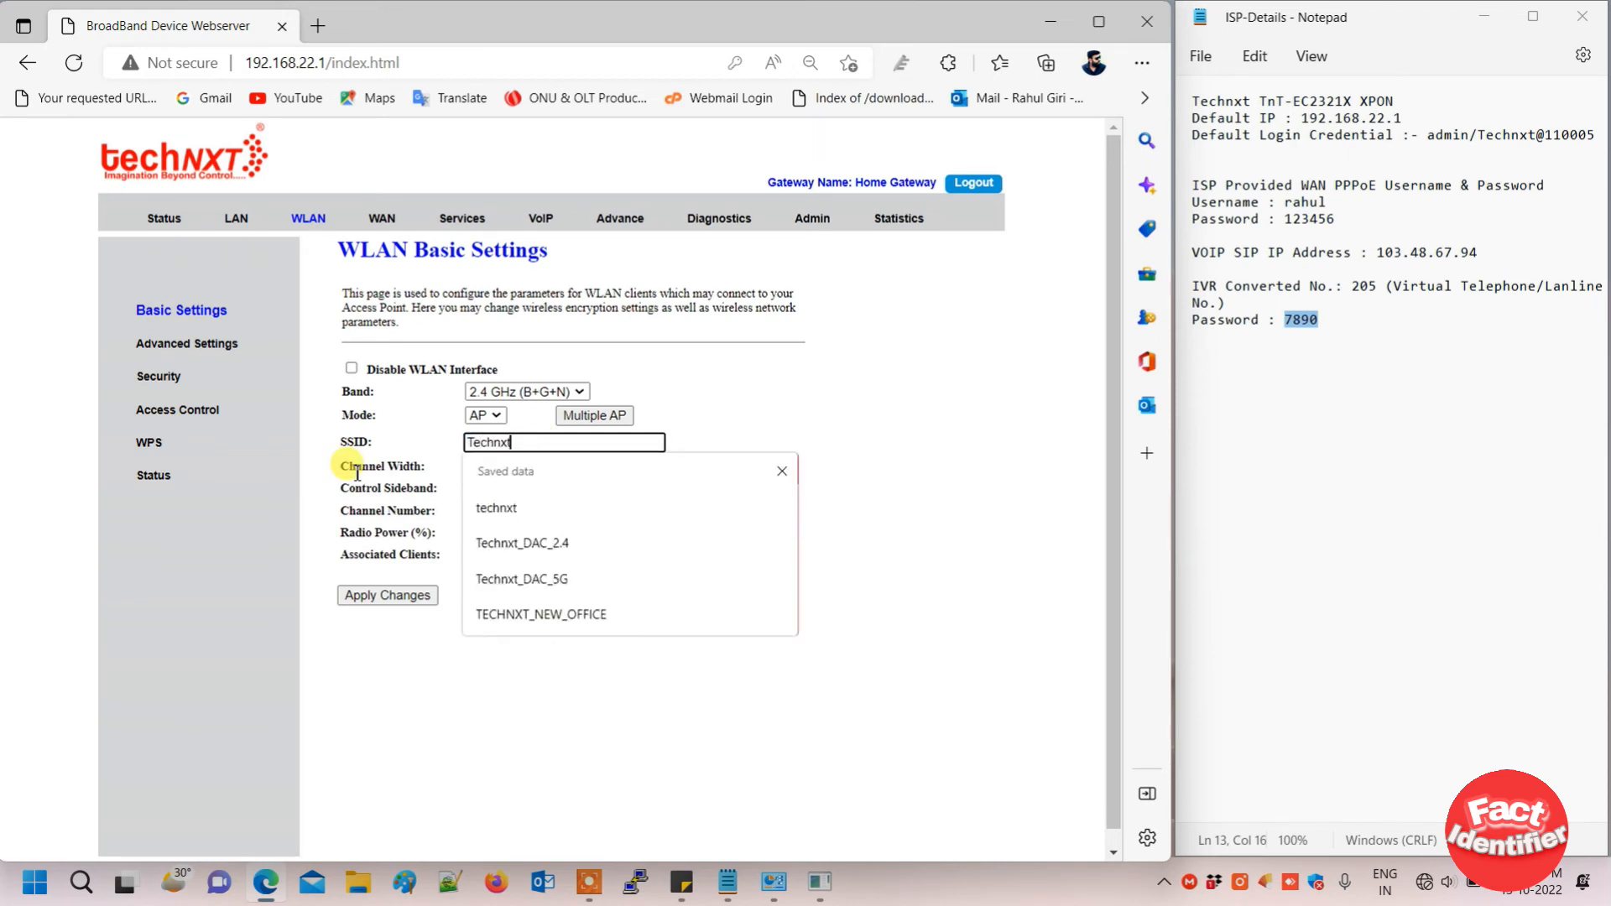
pyautogui.write('-2g')
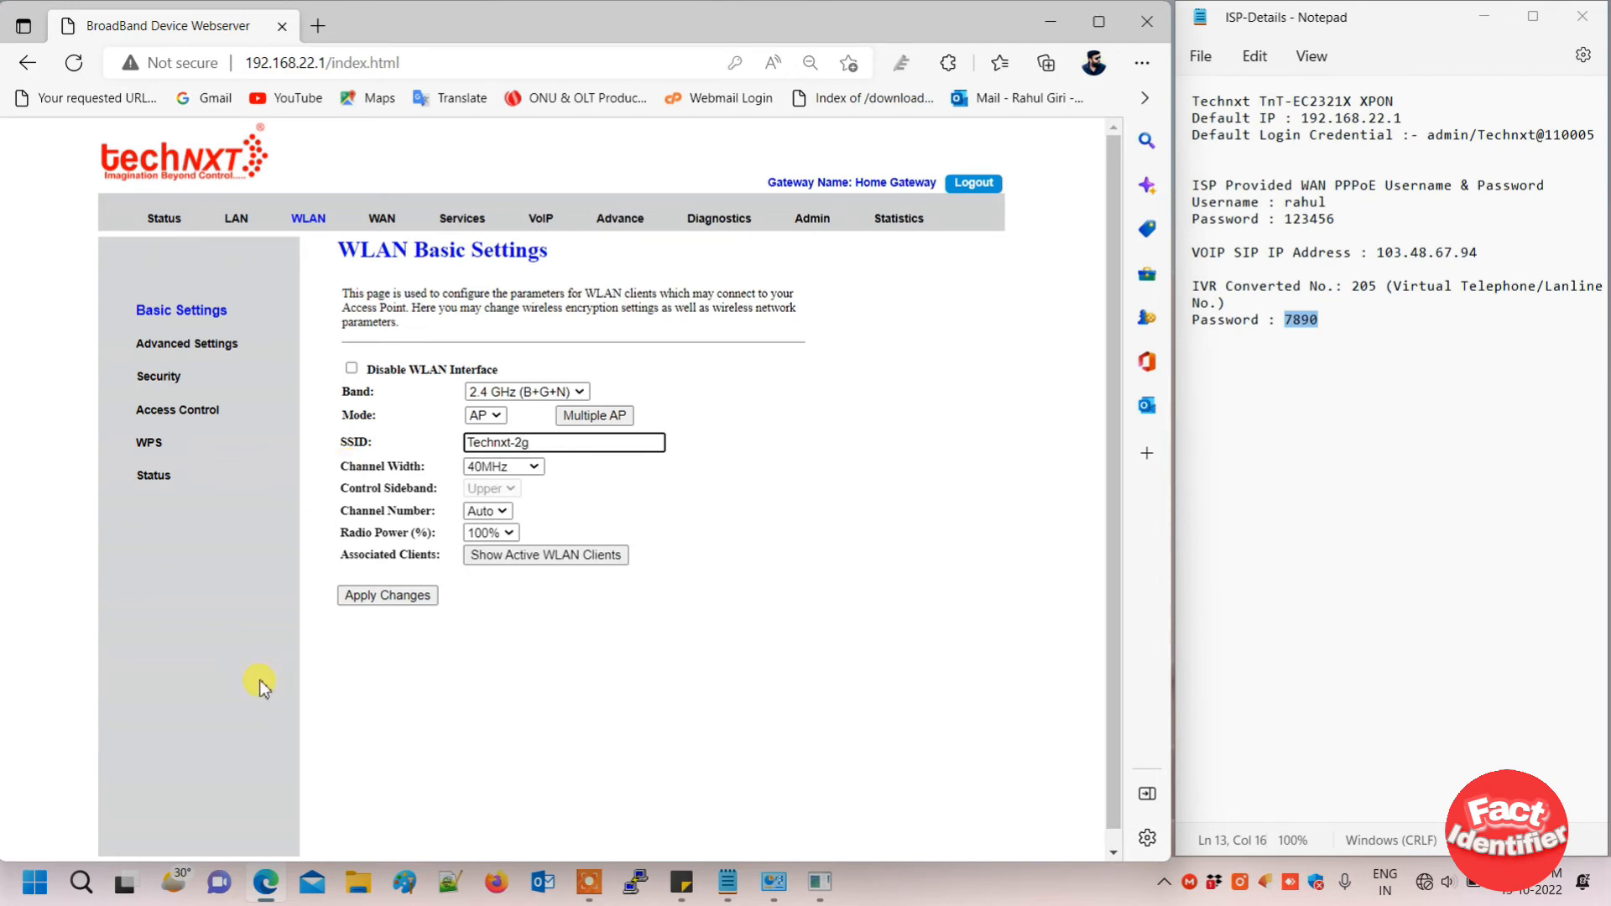
pyautogui.click(349, 597)
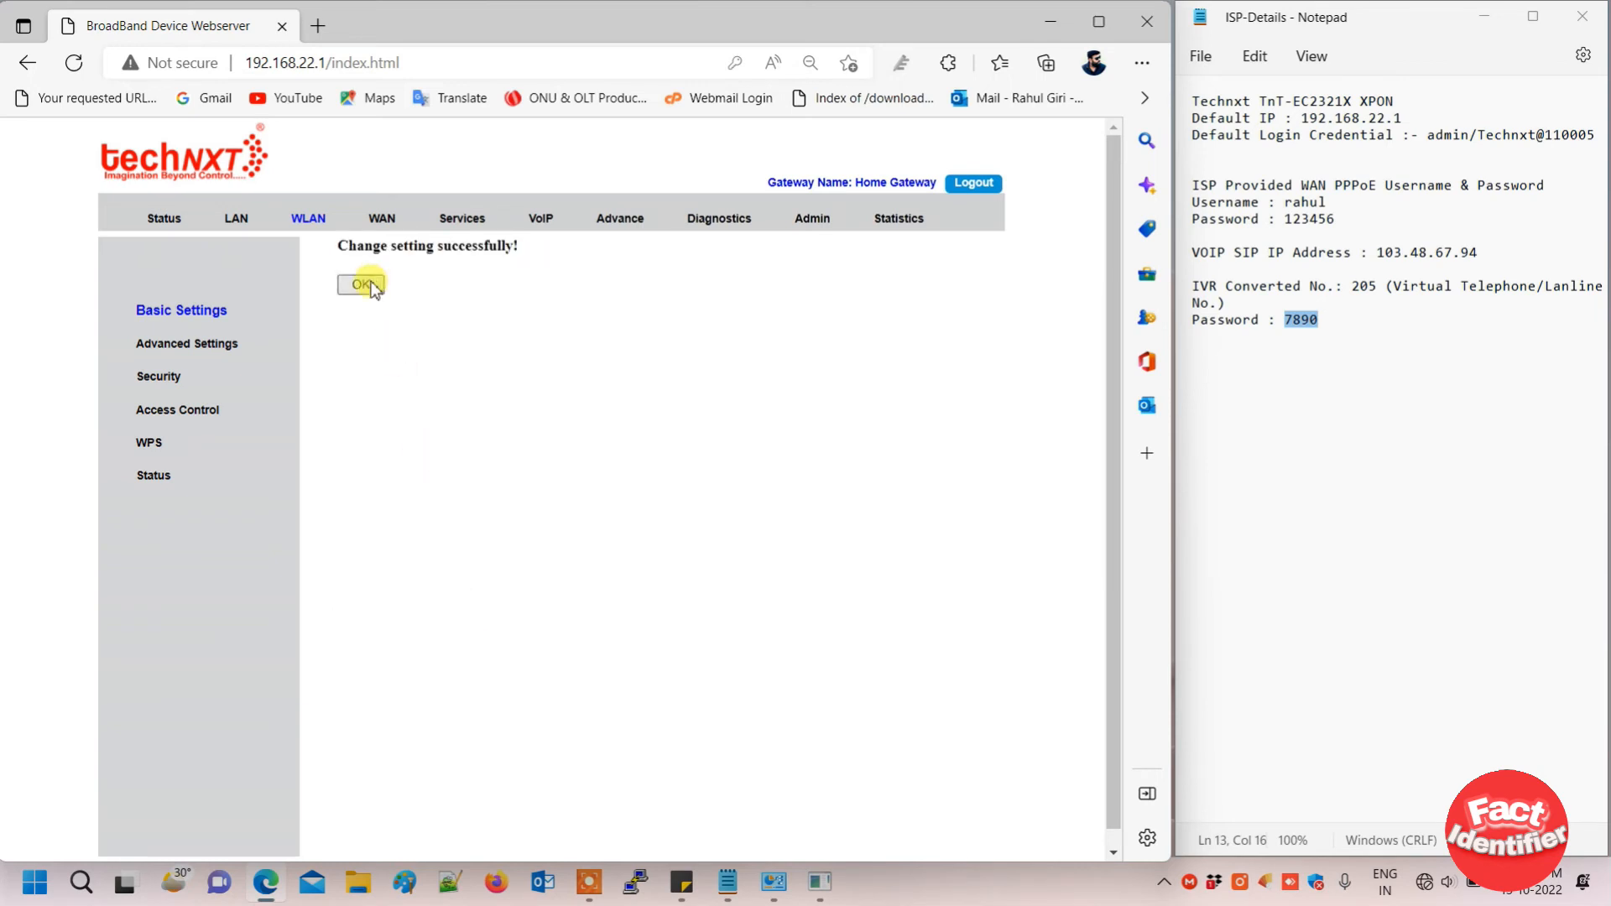
pyautogui.click(369, 285)
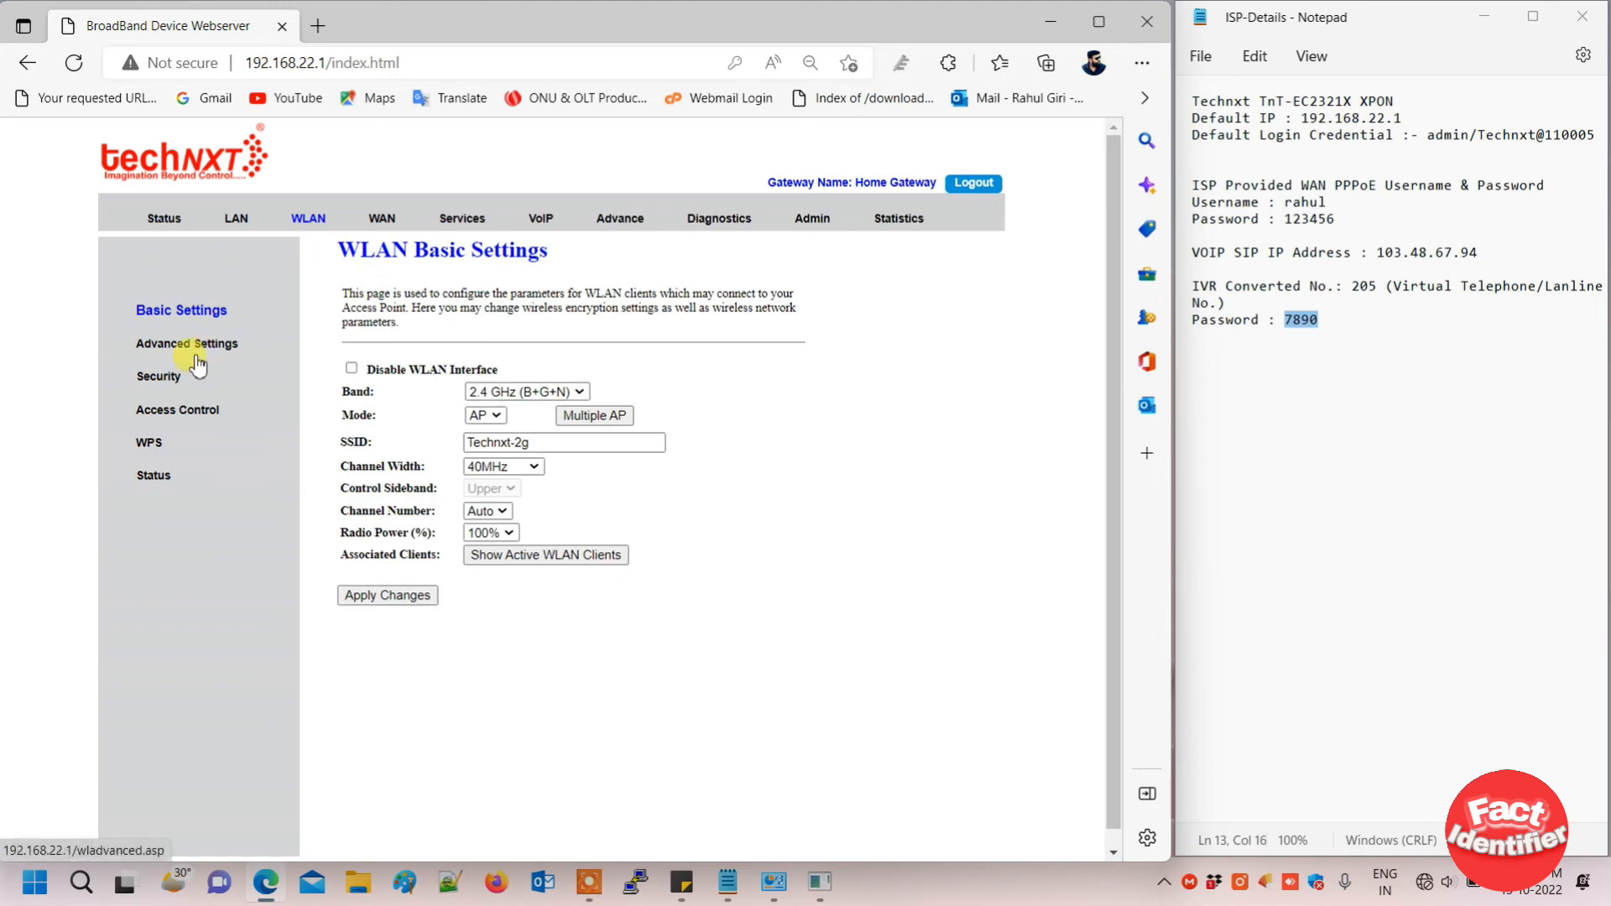
# - On WLAN Security, clear the old pre-shared key, enter a new one, and apply
pyautogui.click(168, 377)
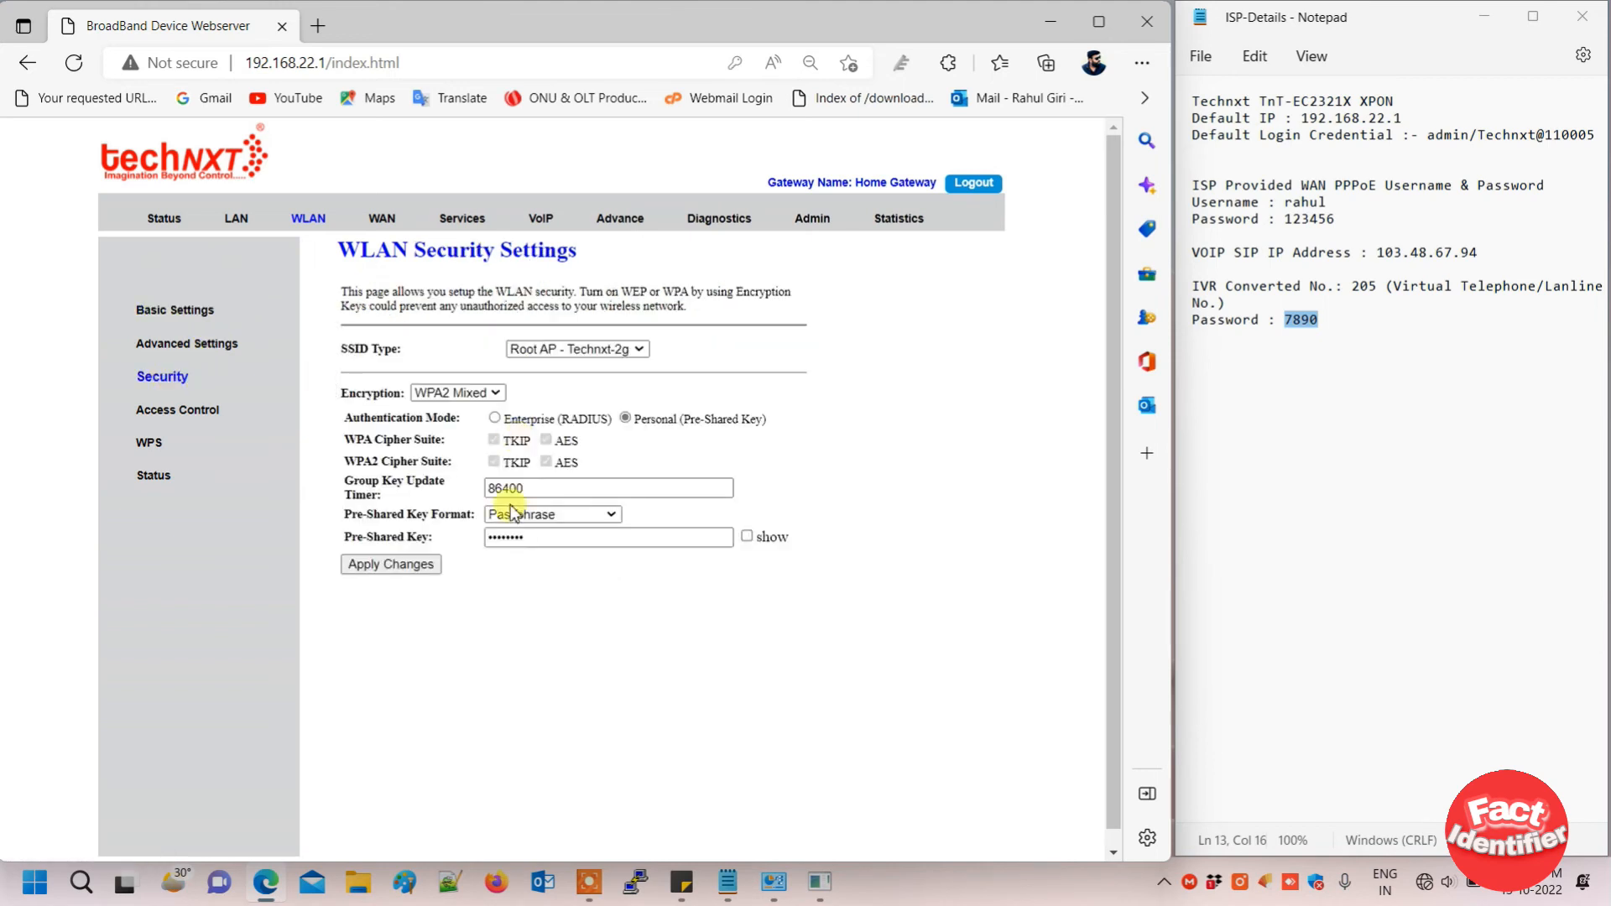
pyautogui.click(746, 536)
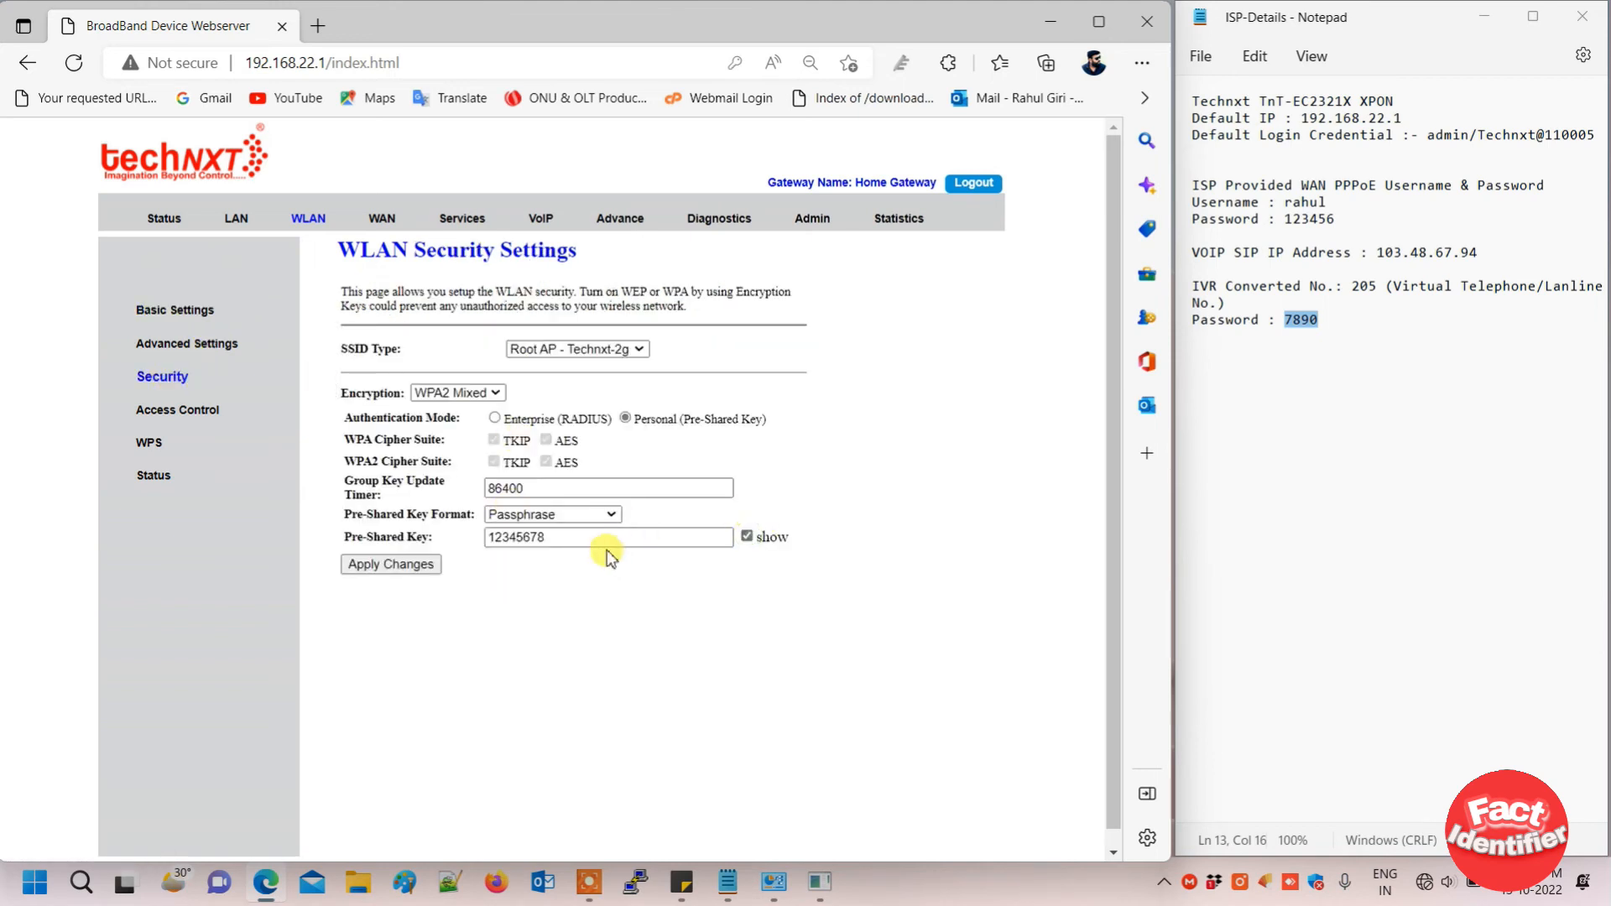
pyautogui.moveTo(598, 538); pyautogui.dragTo(437, 564)
pyautogui.press('BackSpace')
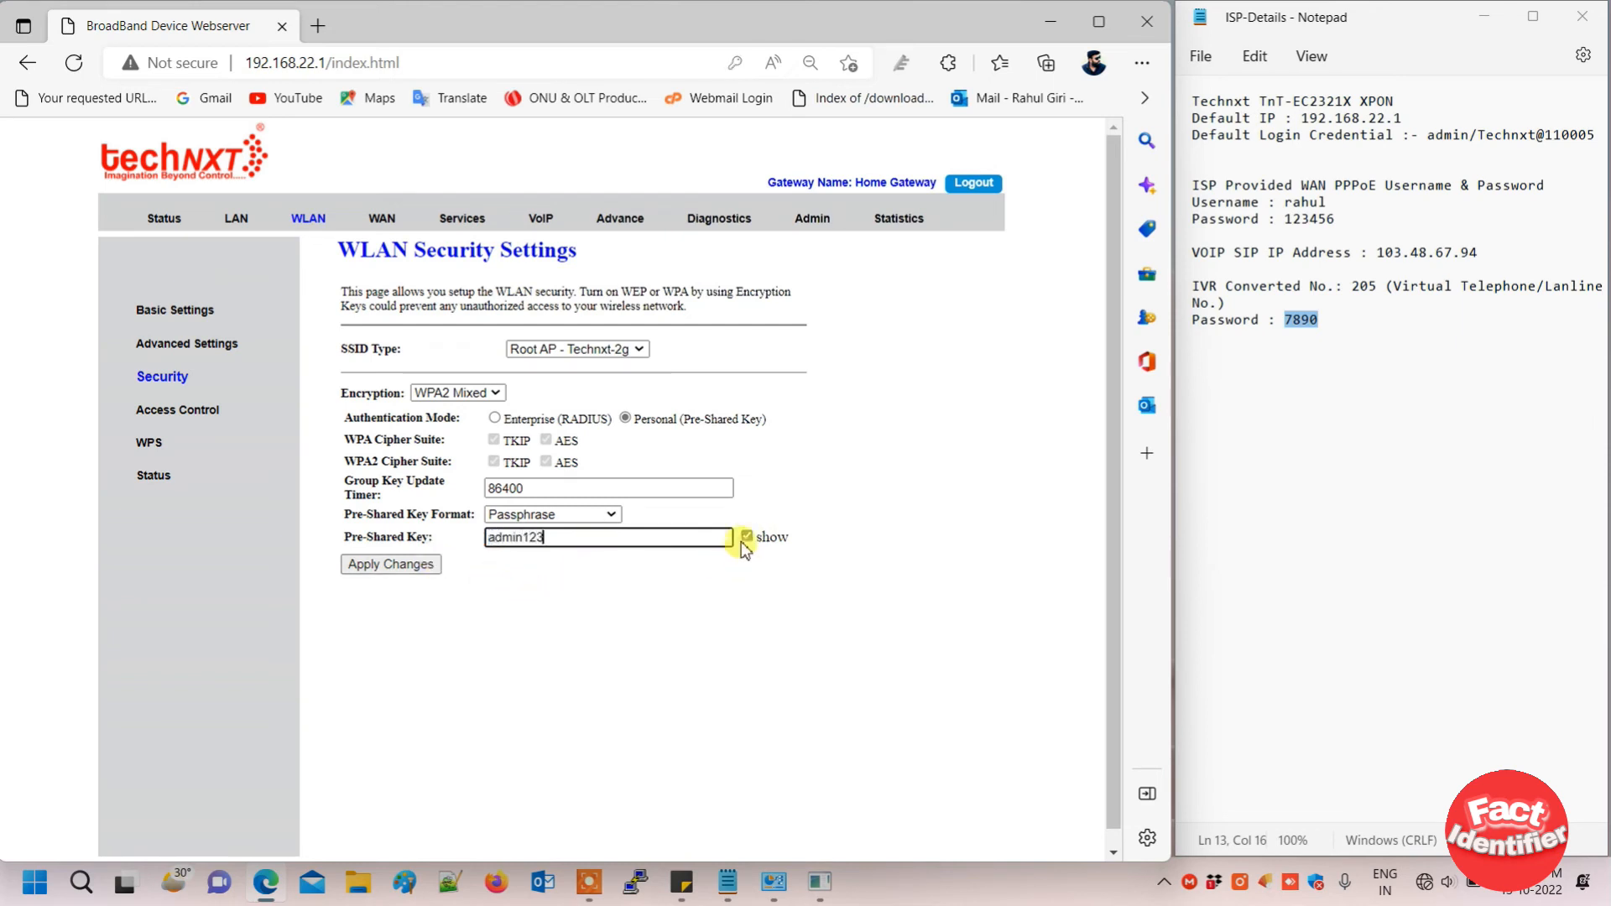
pyautogui.click(746, 536)
pyautogui.click(401, 565)
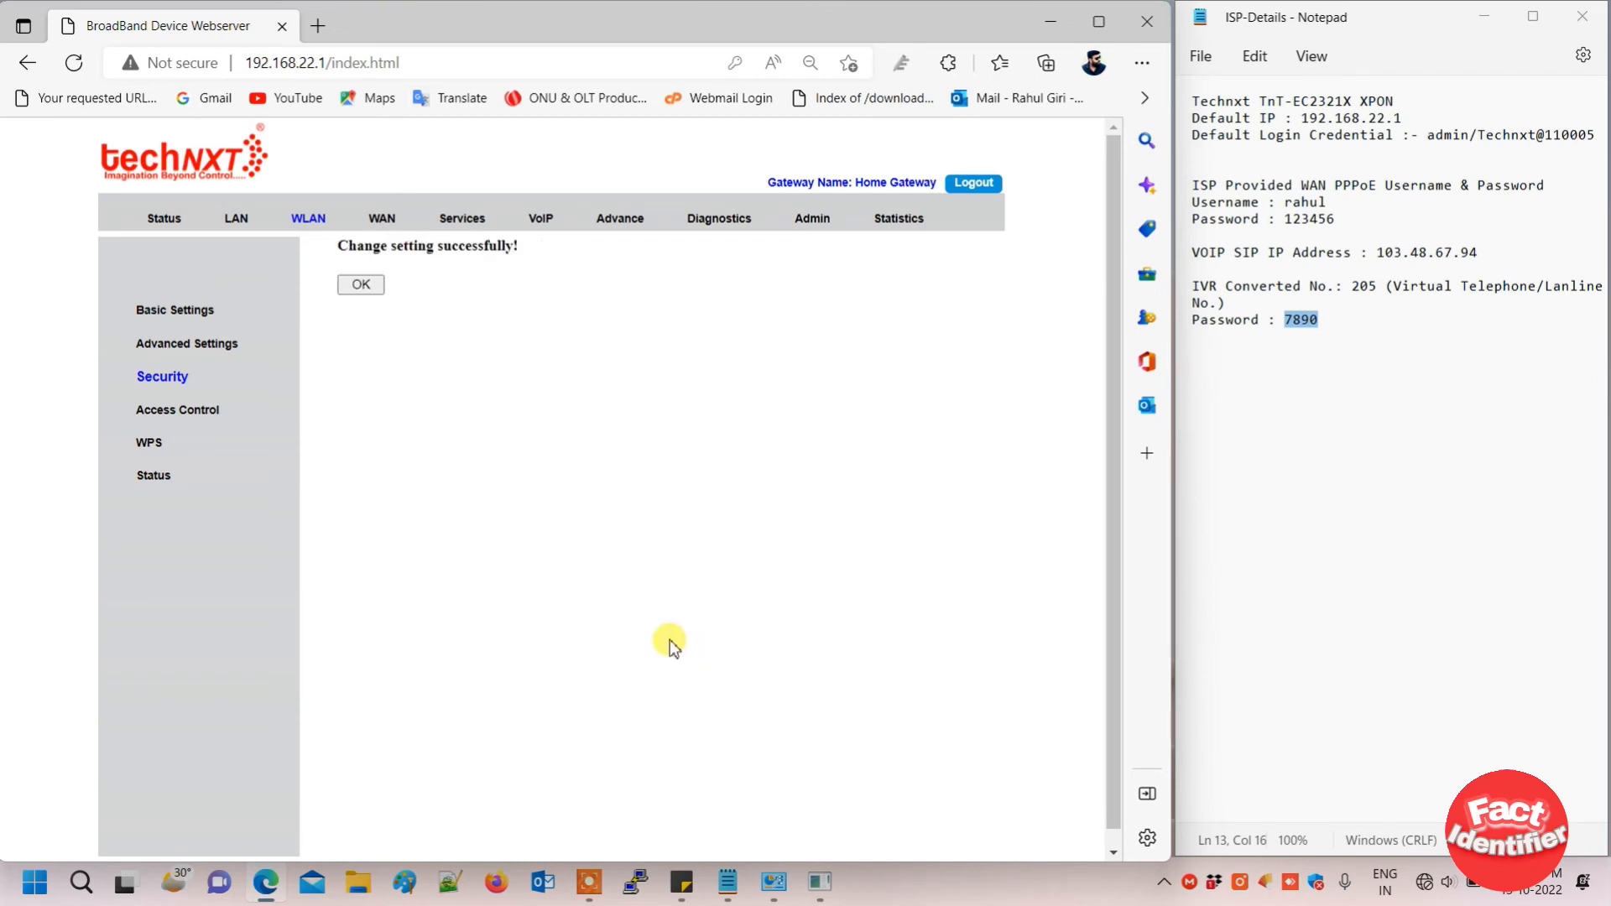
# - Verify the WAN entry: VOICE_INTERNET, PPPoE, IP 172.16.10.249, gateway 10.0.1.164
pyautogui.click(361, 282)
pyautogui.click(164, 220)
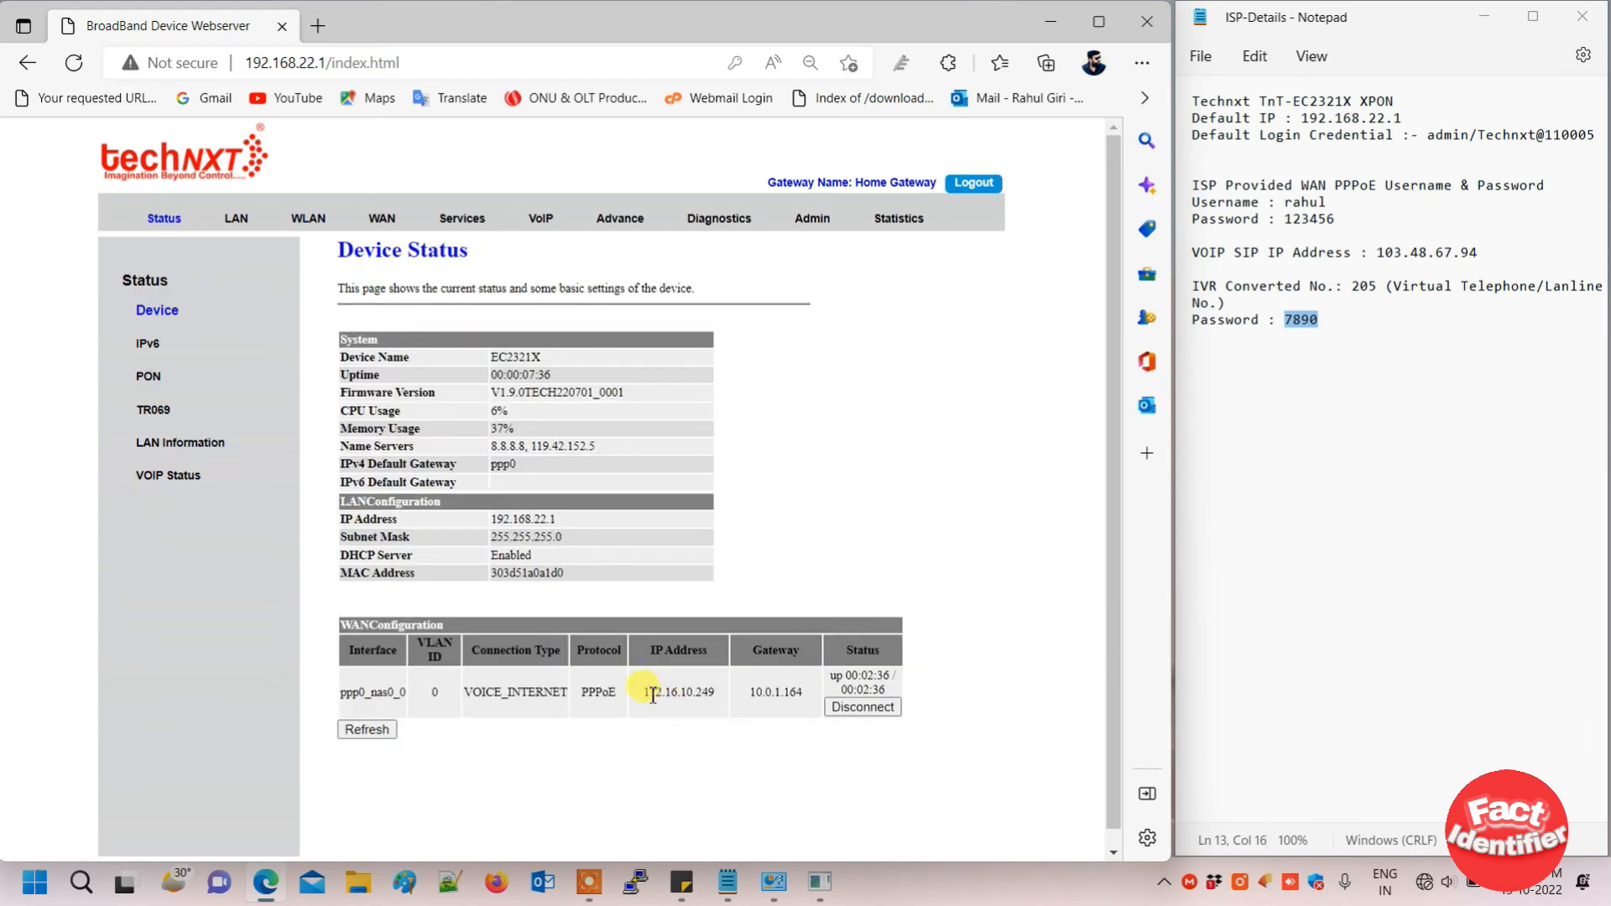
pyautogui.doubleClick(561, 693)
pyautogui.doubleClick(599, 693)
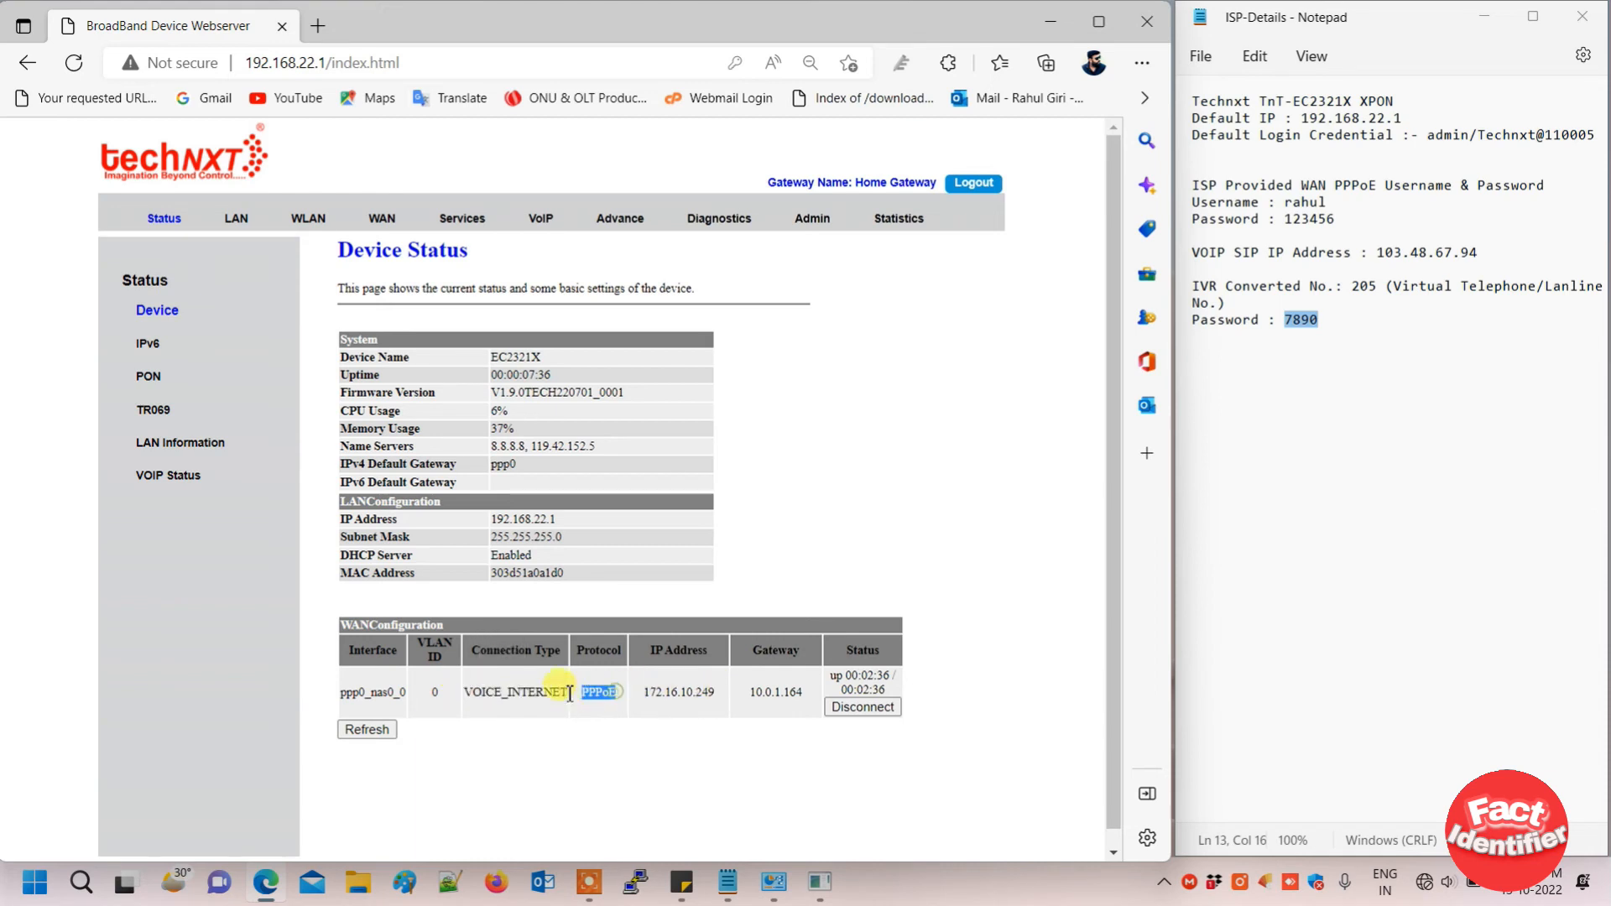
pyautogui.doubleClick(679, 693)
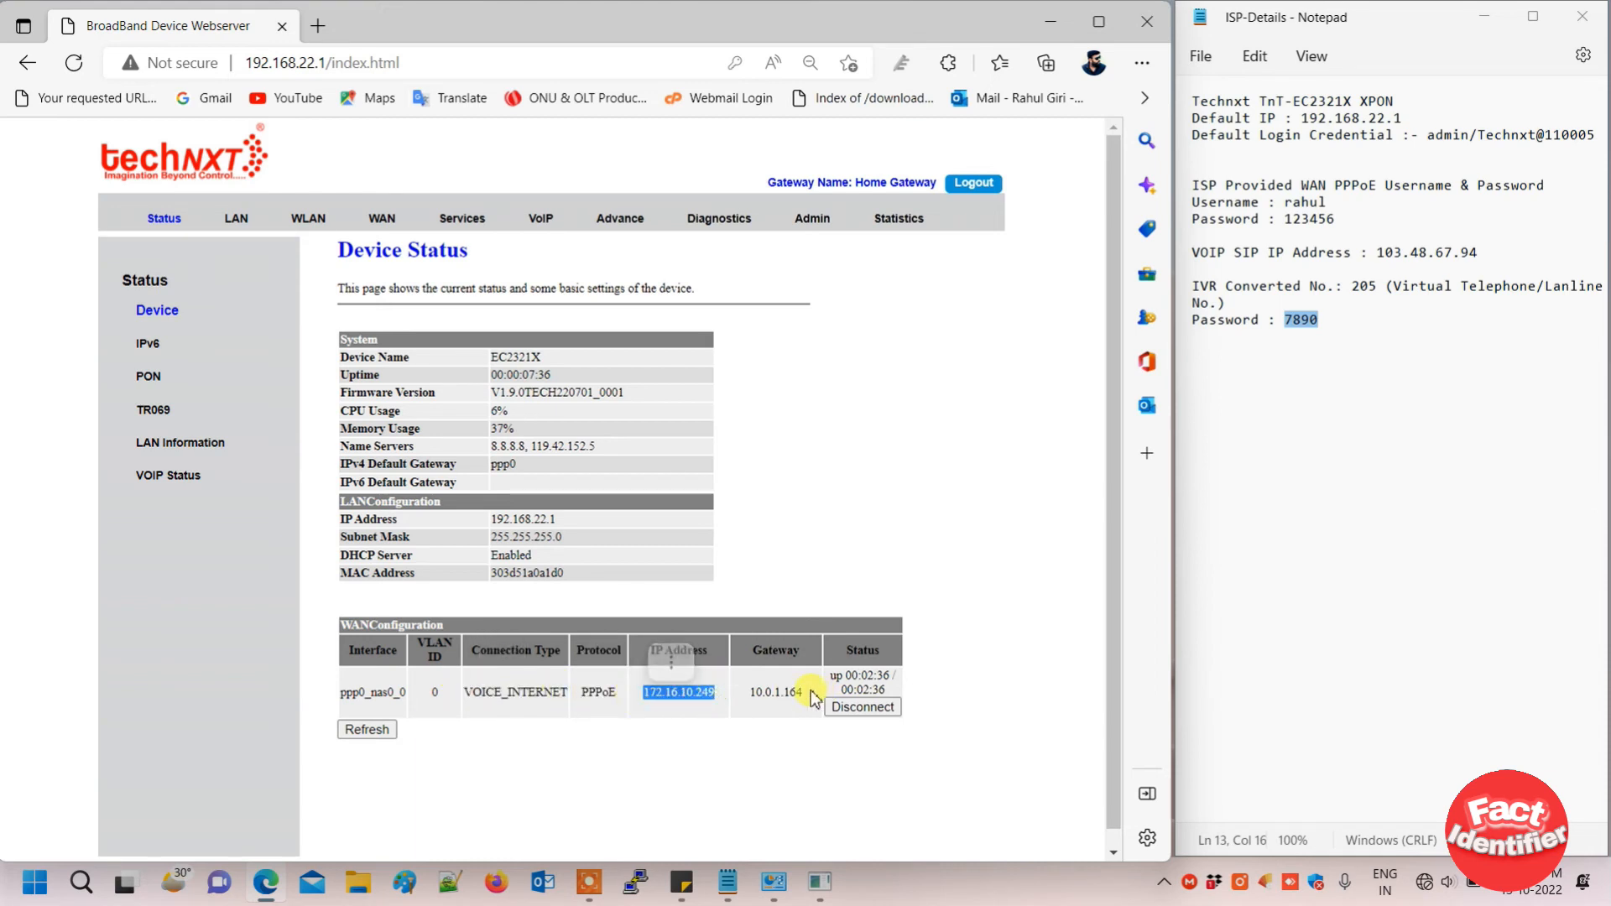
pyautogui.doubleClick(776, 692)
pyautogui.click(772, 737)
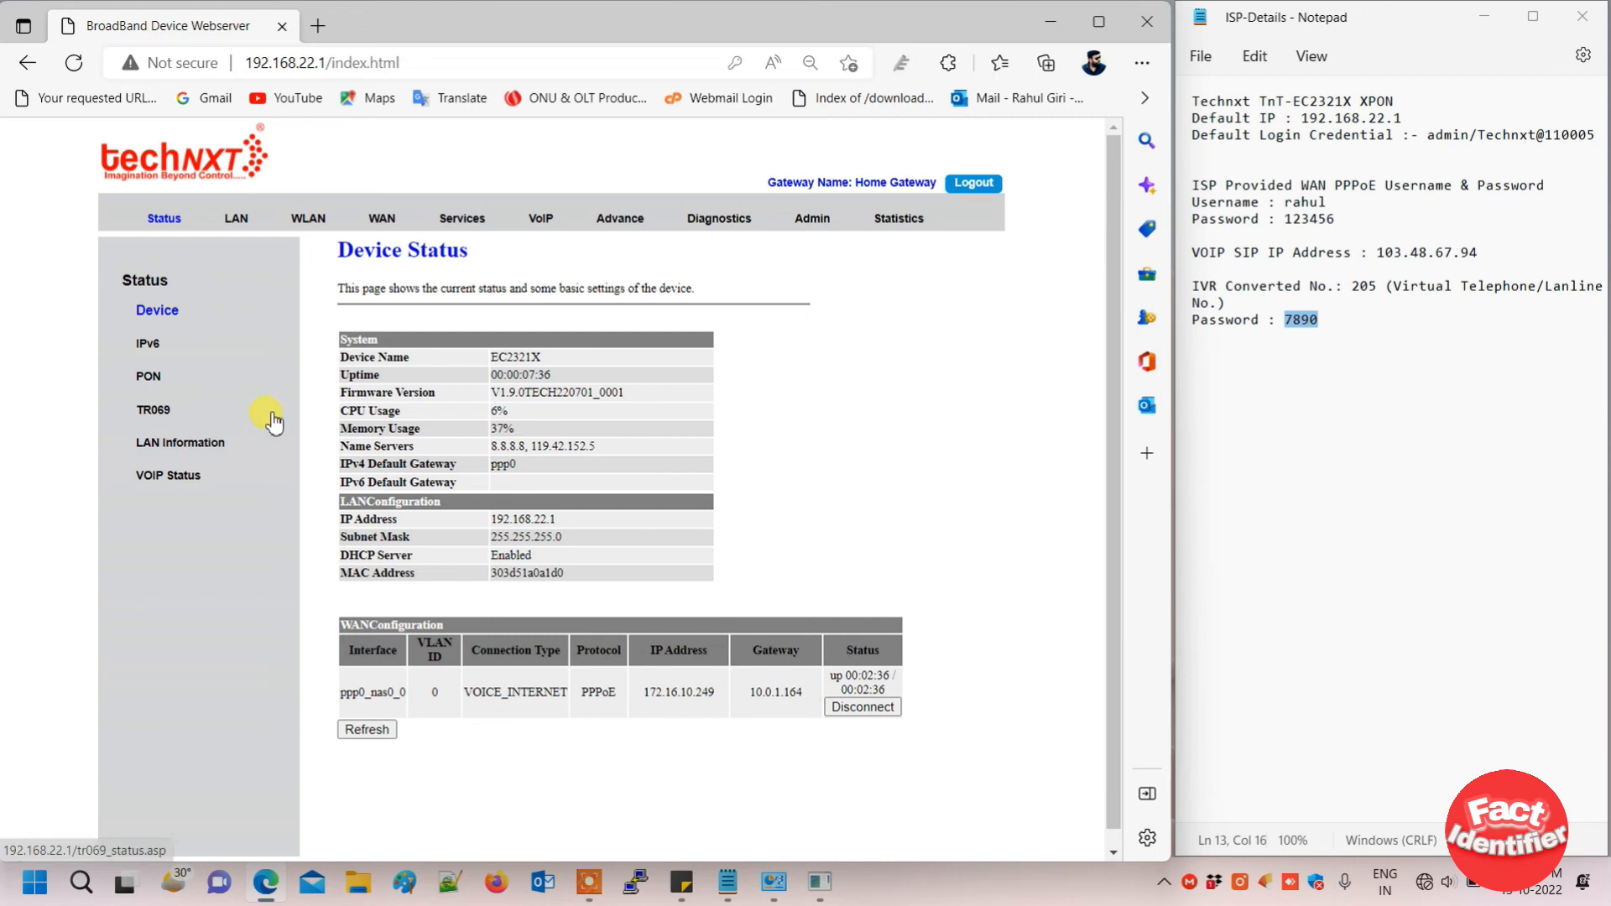
# - Check PON and VoIP status with the main proxy Registered, then position the cursor in the notes
pyautogui.click(157, 384)
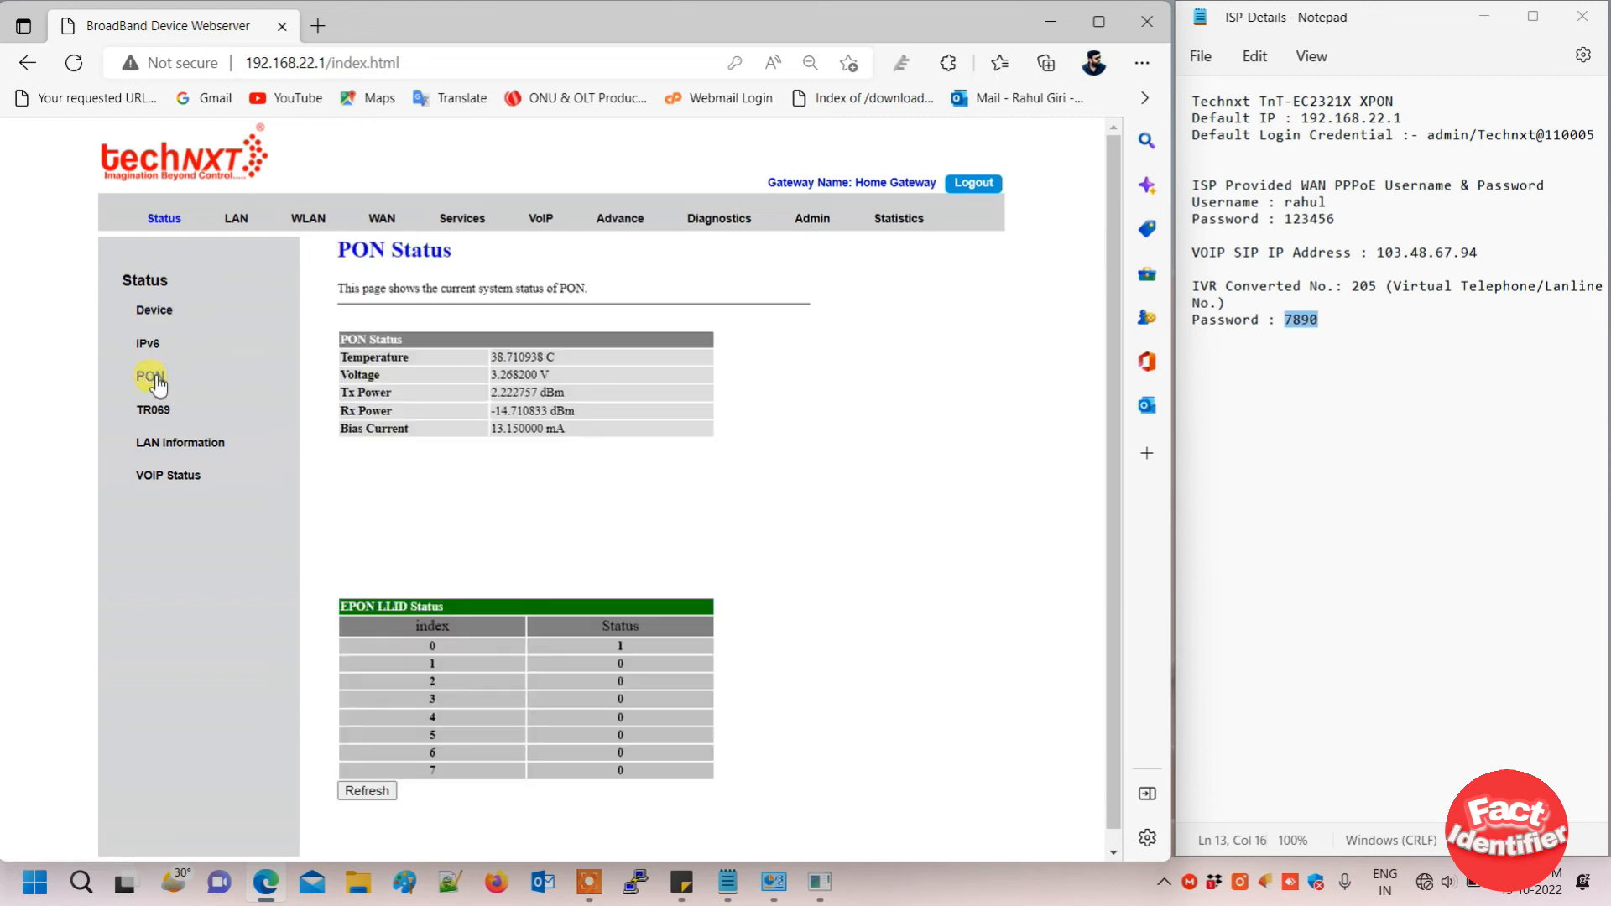
pyautogui.click(166, 474)
pyautogui.moveTo(520, 356); pyautogui.dragTo(437, 359)
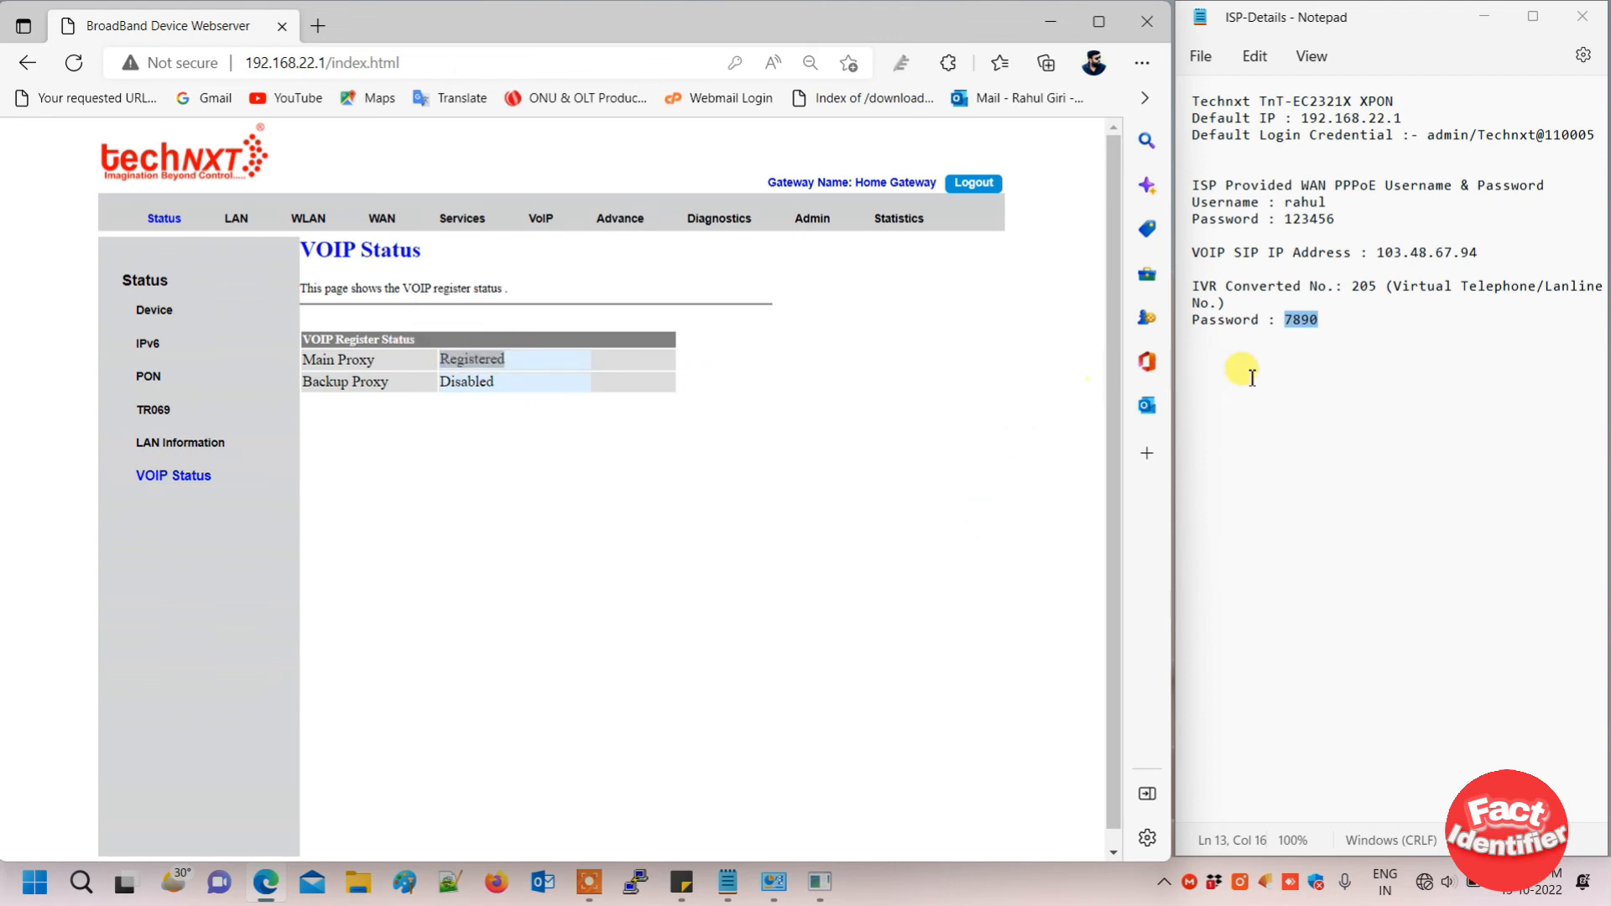
pyautogui.click(1357, 340)
# - Type the closing lines 'Configuration Complited ,' and 'Thanks for Watching' below the Notepad ISP details
pyautogui.press('Return')
pyautogui.press('Return')
pyautogui.write('Configurat')
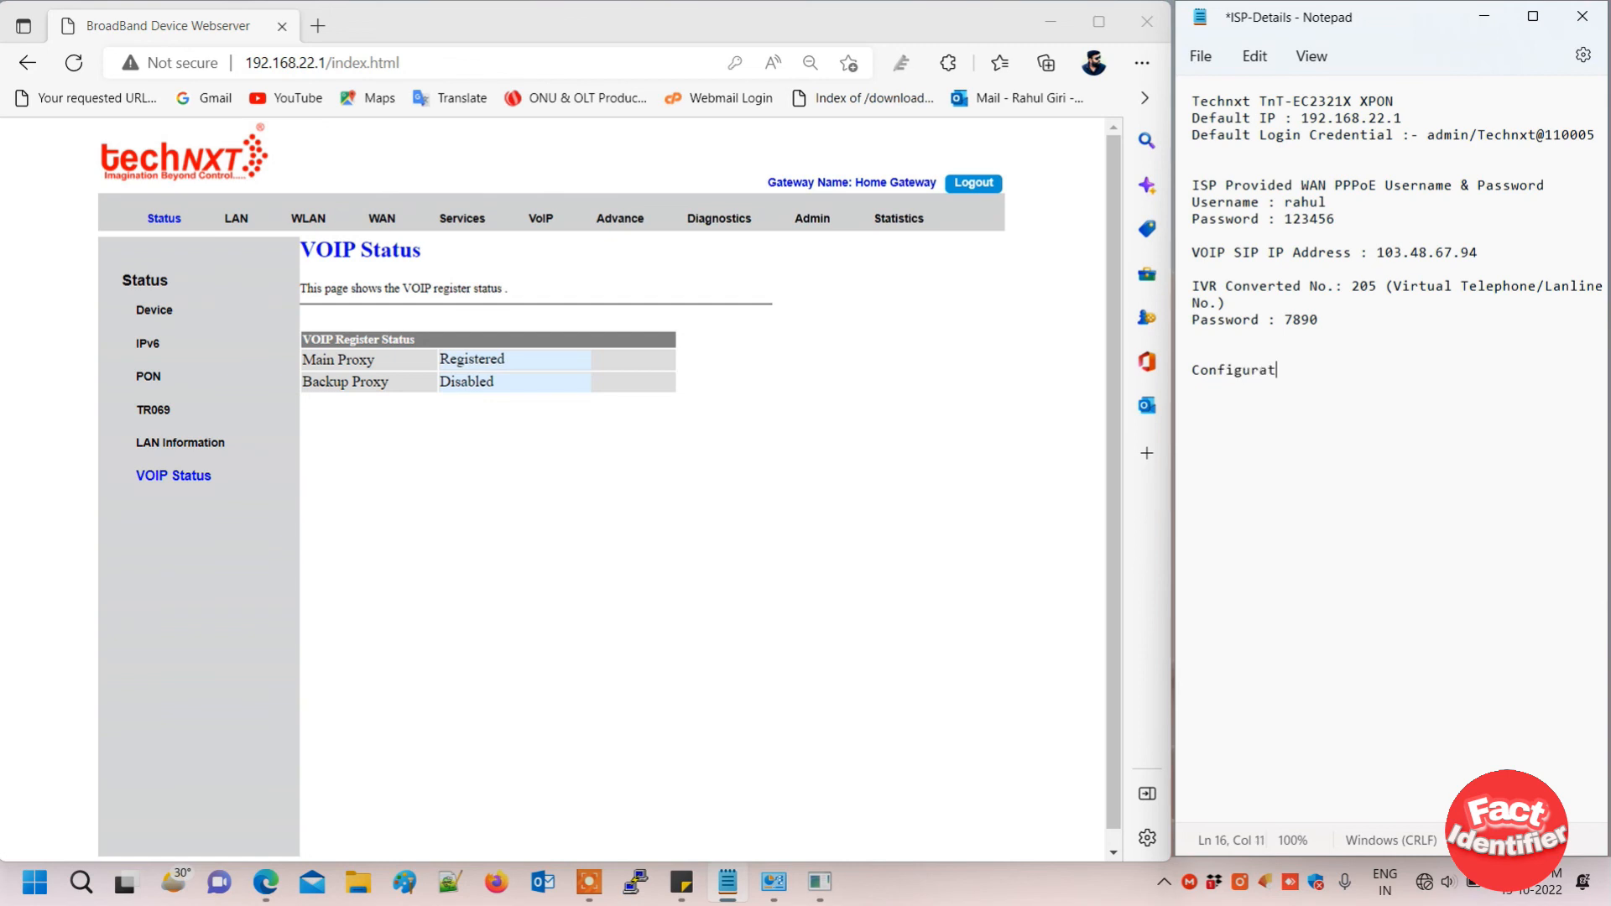
pyautogui.write('ion Compl')
pyautogui.press('BackSpace')
pyautogui.press('BackSpace')
pyautogui.press('BackSpace')
pyautogui.press('BackSpace')
pyautogui.press('BackSpace')
pyautogui.press('BackSpace')
pyautogui.press('BackSpace')
pyautogui.write('Thanks for')
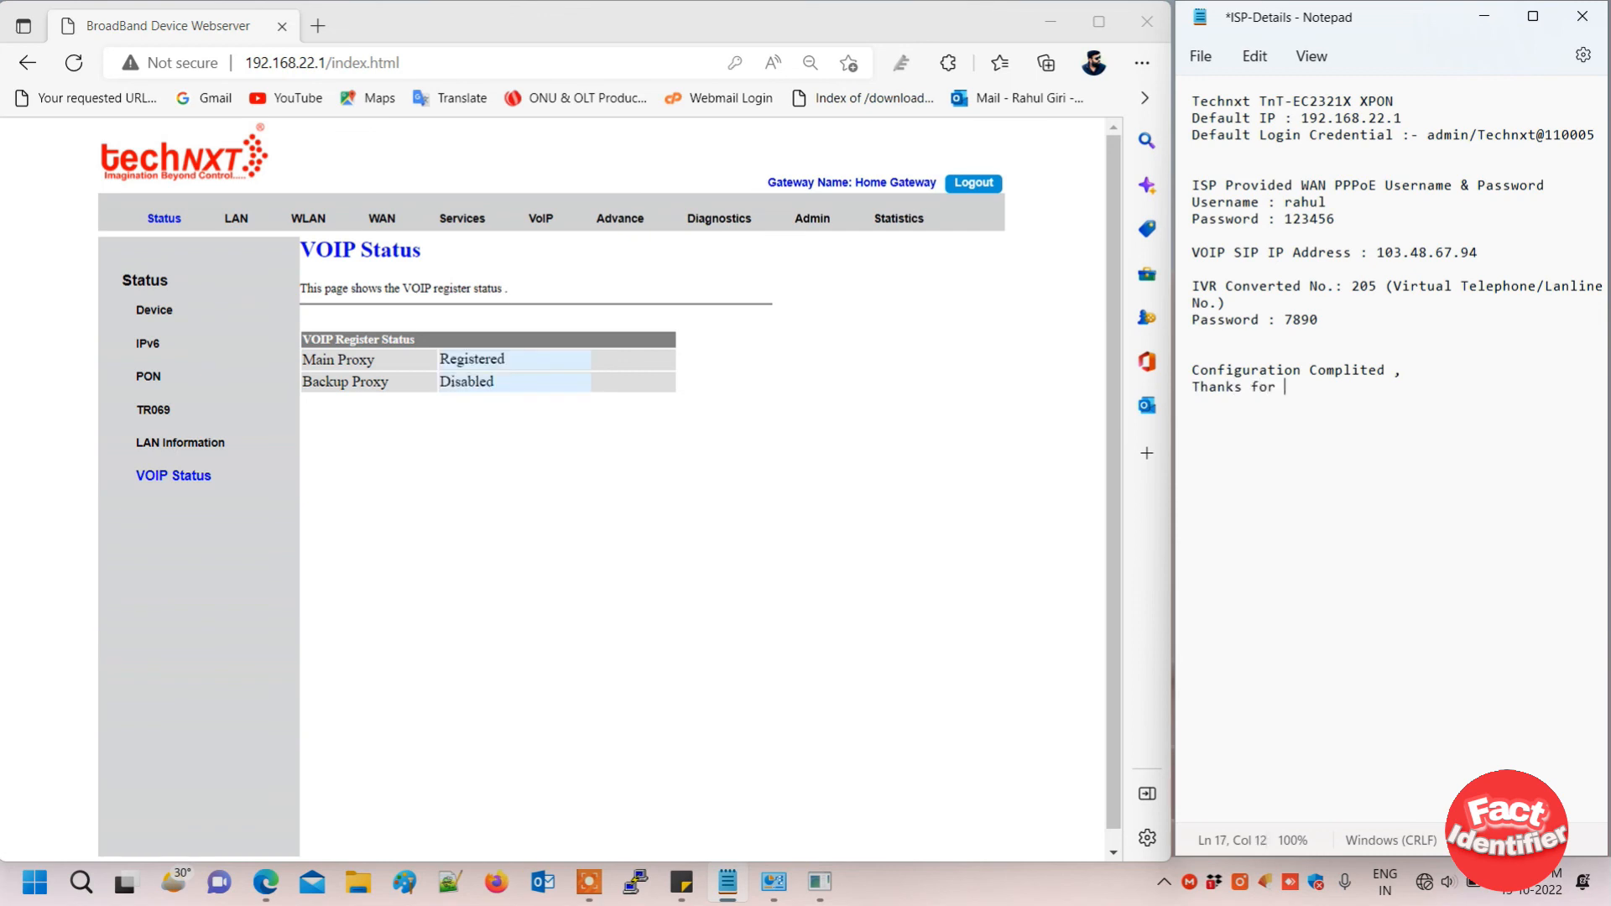